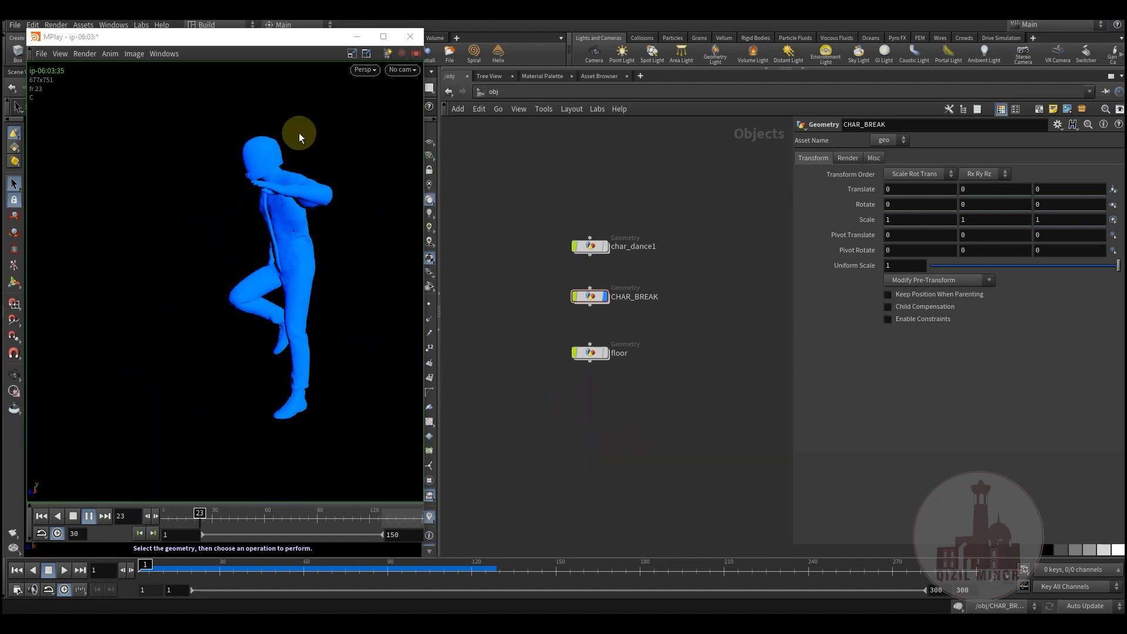
Step: Enter the CHAR_BREAK geometry network, then display and select the object_merge1 node at its start
middle_drag(645, 410, 641, 418)
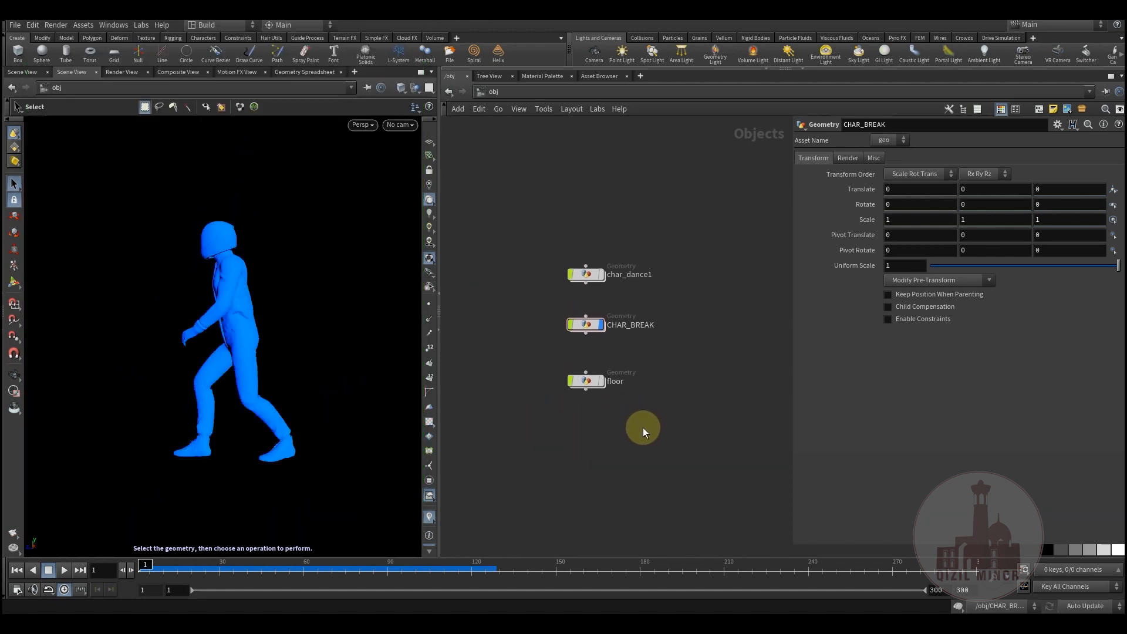
scroll(577, 305, up, 2)
double_click(590, 333)
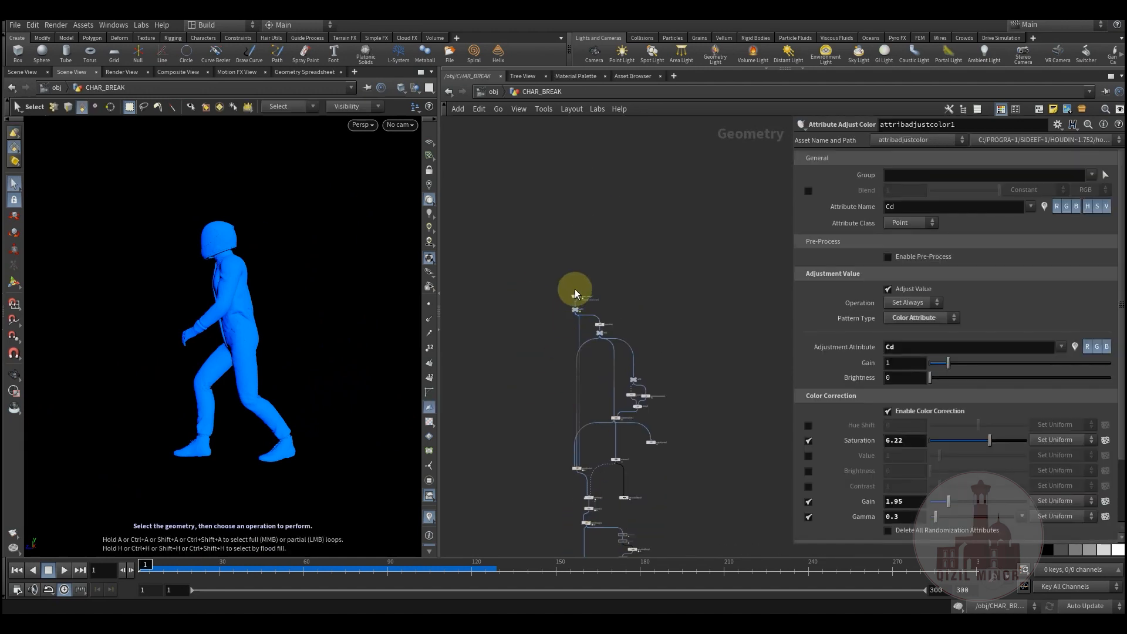
click(575, 331)
scroll(561, 331, up, 1)
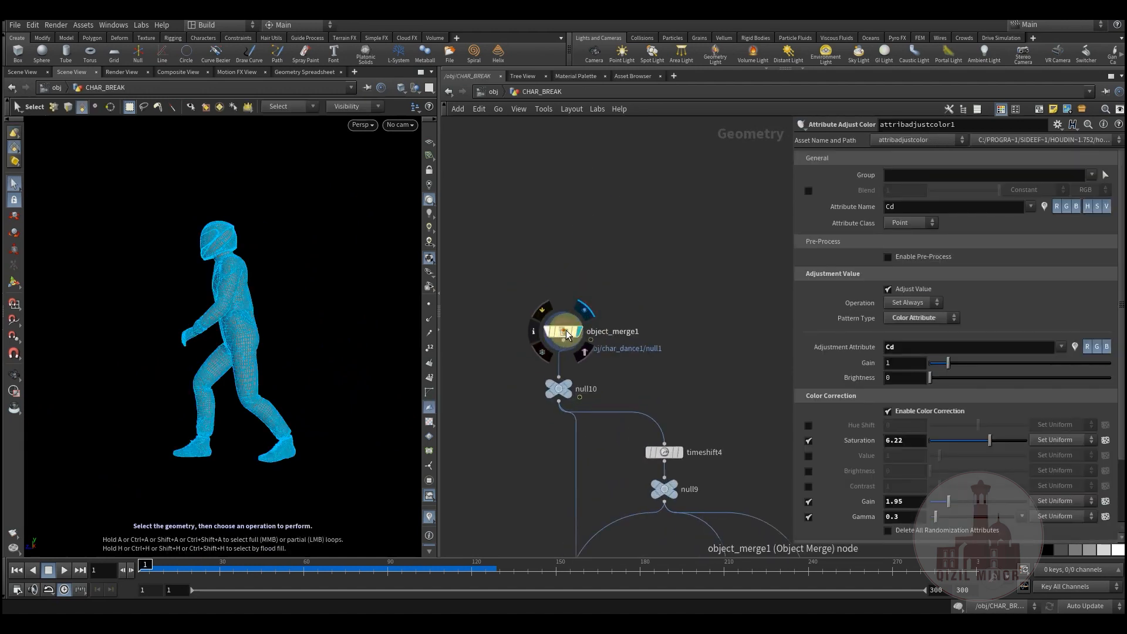
click(564, 330)
Step: Examine the character mesh merged in from /obj/char_dance1/null1 from several angles
middle_drag(516, 398, 525, 295)
key(Escape)
drag(206, 324, 291, 372)
middle_drag(536, 362, 538, 382)
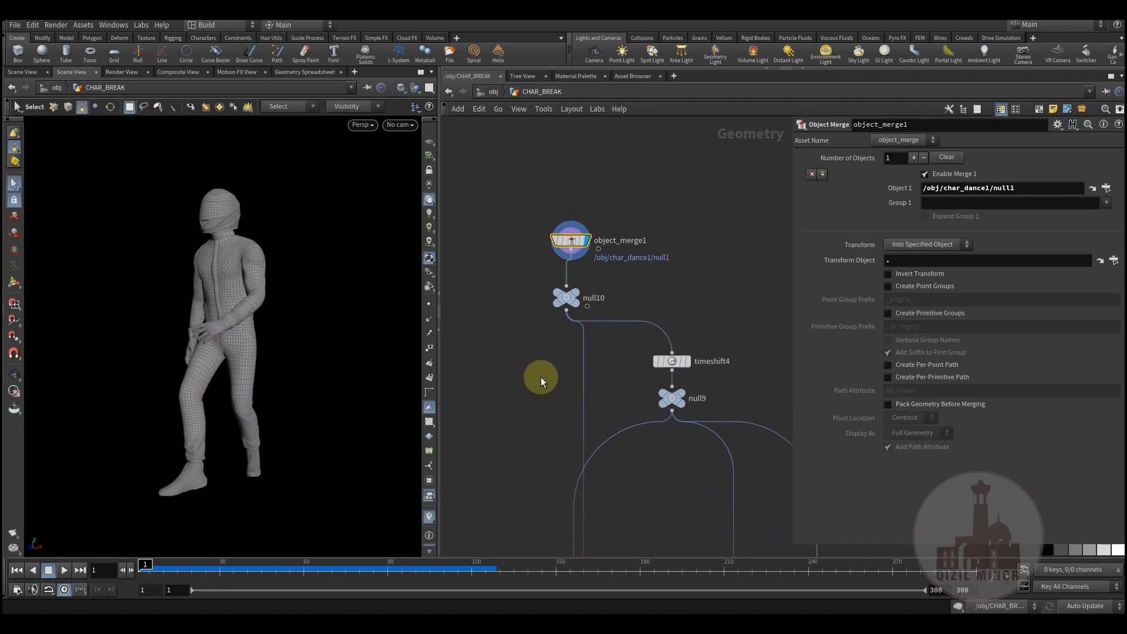
click(154, 367)
drag(155, 367, 289, 401)
key(s)
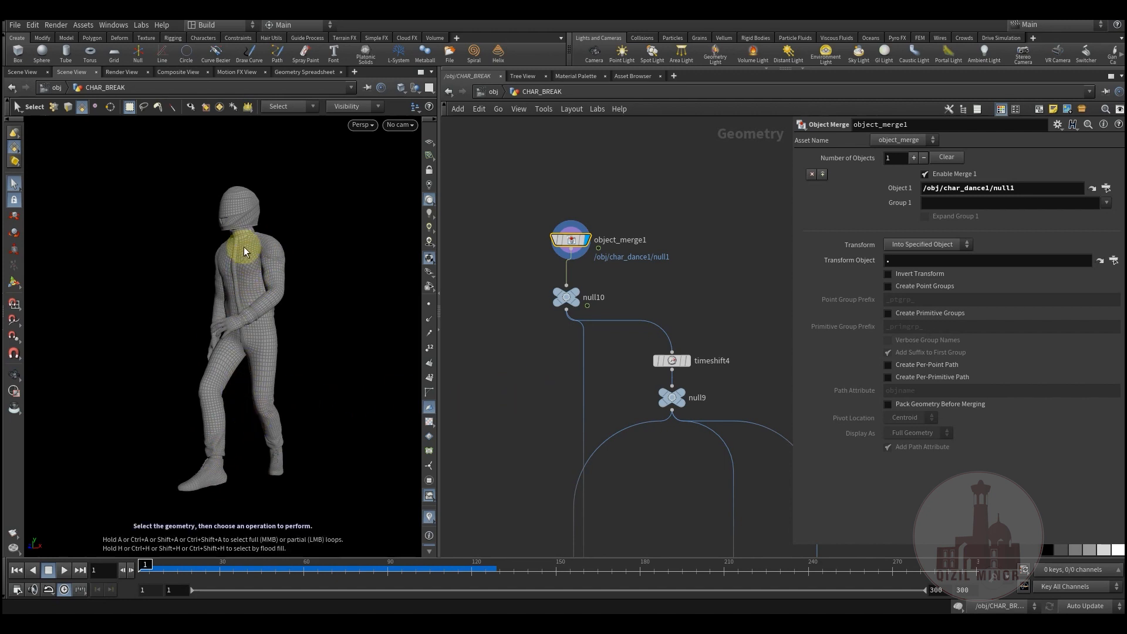
key(Escape)
drag(234, 372, 210, 372)
key(s)
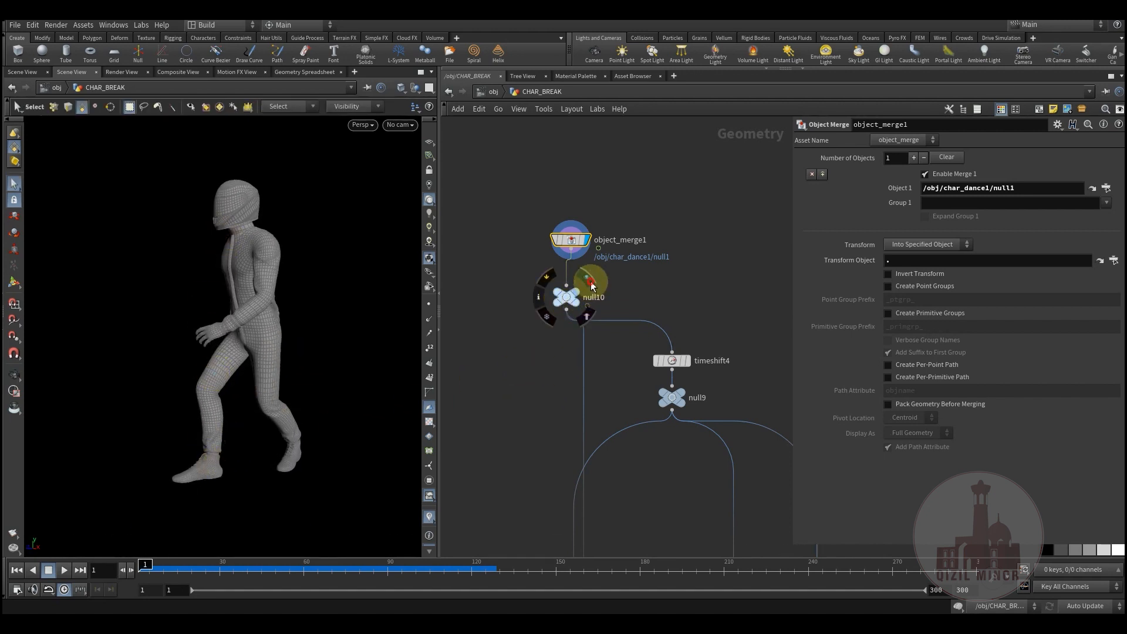
Step: Display and select the null10 node, and inspect the character and the branches below it
click(591, 283)
click(567, 296)
middle_drag(512, 421, 494, 295)
middle_drag(606, 411, 616, 364)
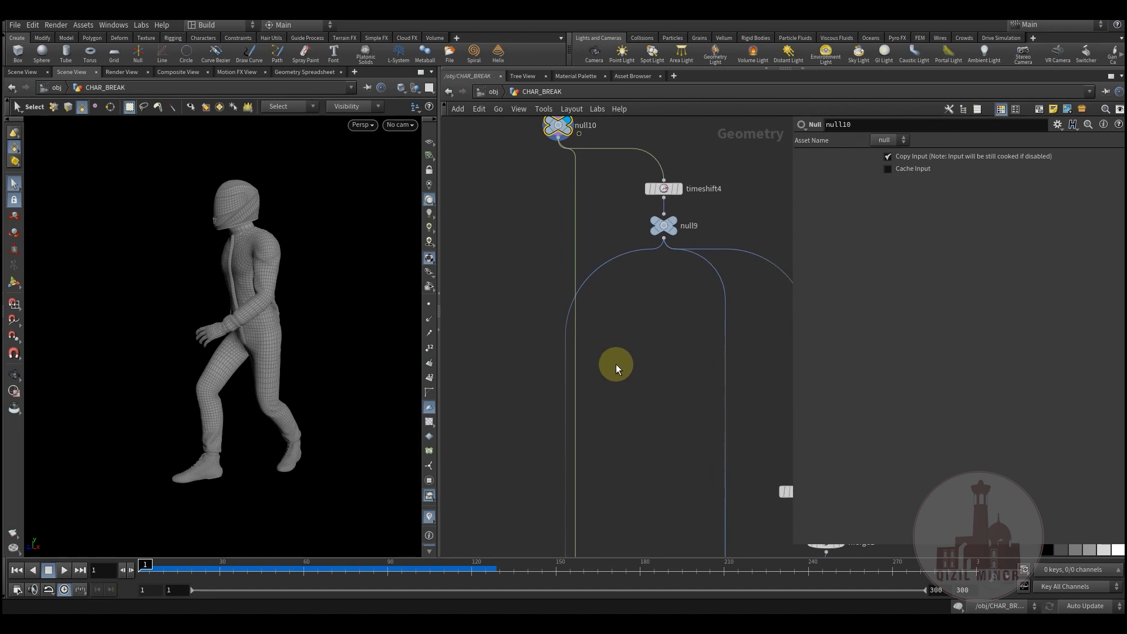
scroll(615, 363, down, 2)
key(Escape)
drag(221, 365, 246, 382)
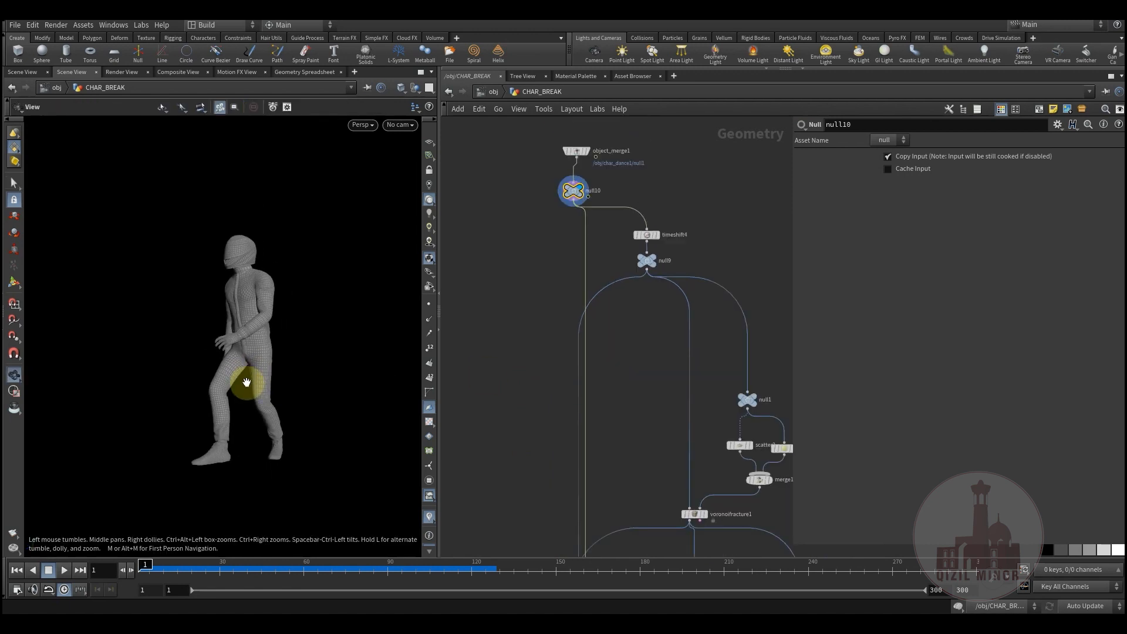
alt+right_drag(247, 382, 380, 379)
middle_drag(633, 375, 580, 397)
scroll(587, 286, up, 2)
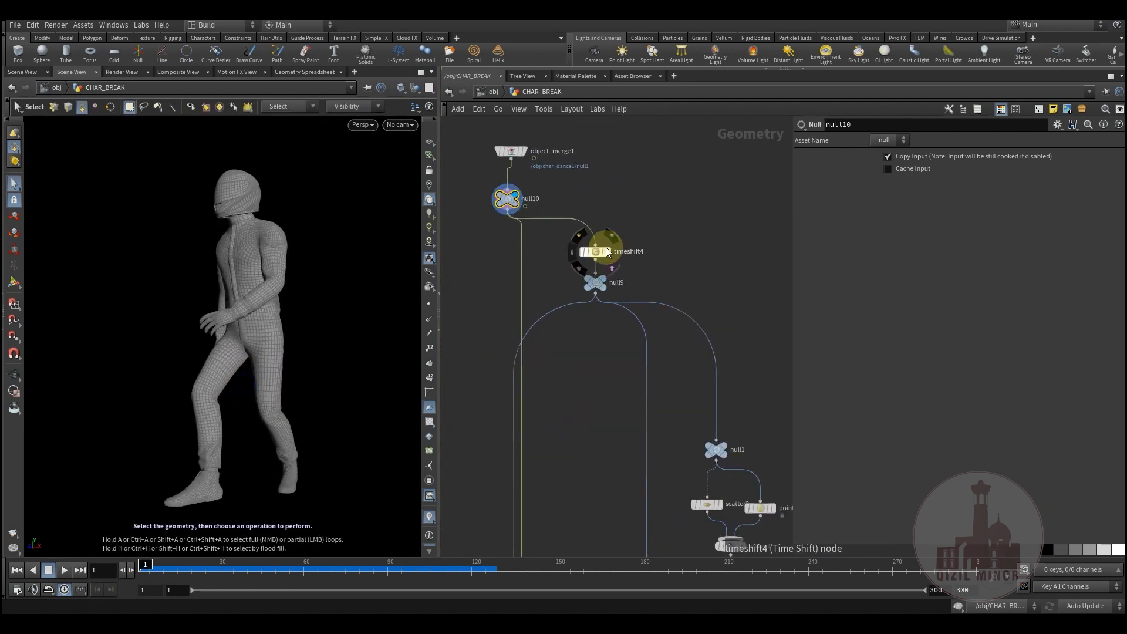
Step: Display the timeshift4 node, review its frame settings, and view the character from another angle
click(614, 240)
click(596, 257)
mouse_move(596, 355)
middle_down()
mouse_move(566, 289)
mouse_move(587, 377)
middle_up()
middle_drag(595, 418, 538, 282)
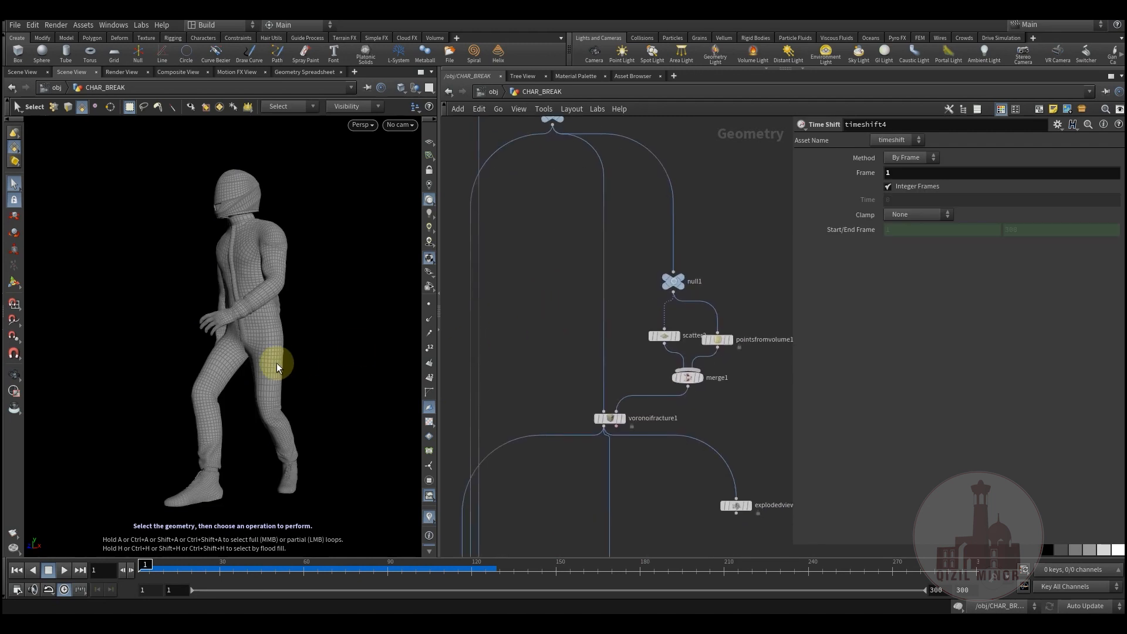
alt+drag(224, 273, 243, 210)
middle_drag(580, 345, 520, 402)
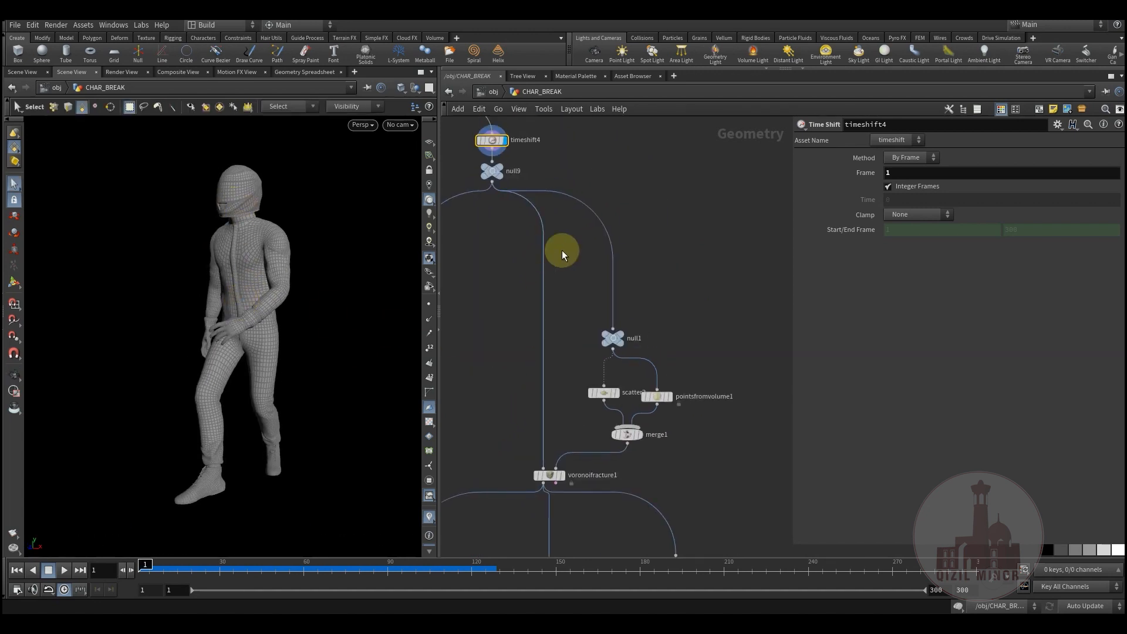
Step: Display the voronoifracture1 node and review its fracture parameters
middle_drag(665, 329, 681, 314)
click(588, 445)
click(568, 460)
middle_drag(535, 442, 549, 341)
alt+drag(238, 308, 236, 284)
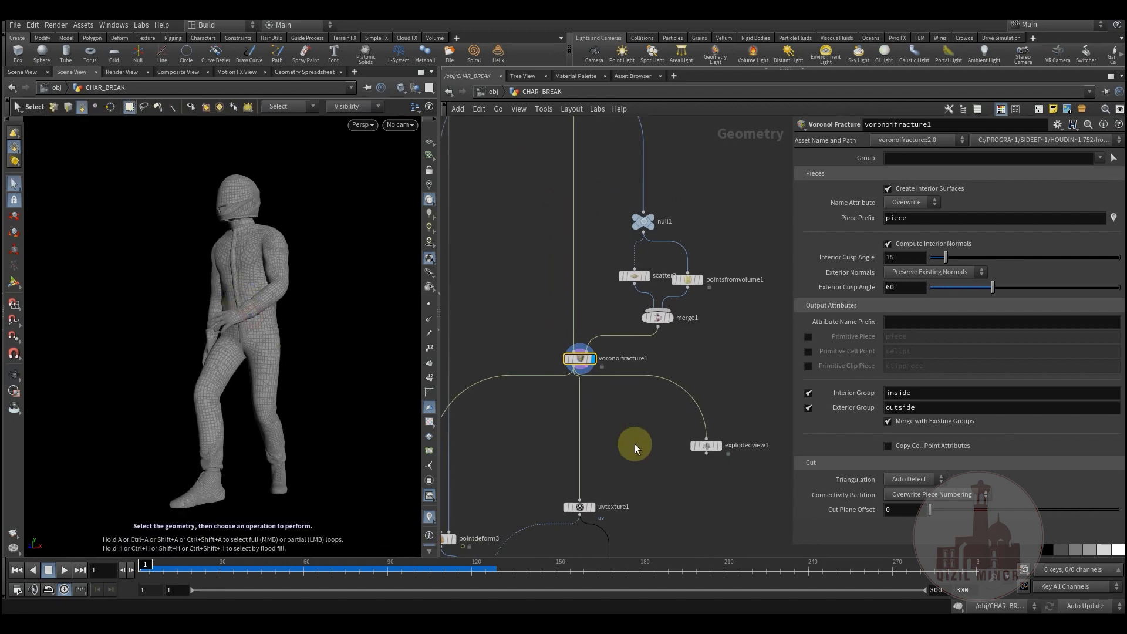
Step: Display the explodedview1 node to inspect the separated fracture pieces of the character
middle_drag(727, 459, 644, 465)
click(638, 447)
alt+drag(237, 321, 314, 320)
Step: Display the scatter2 node to inspect its scattered points and settings
middle_drag(633, 381, 636, 424)
scroll(558, 295, up, 3)
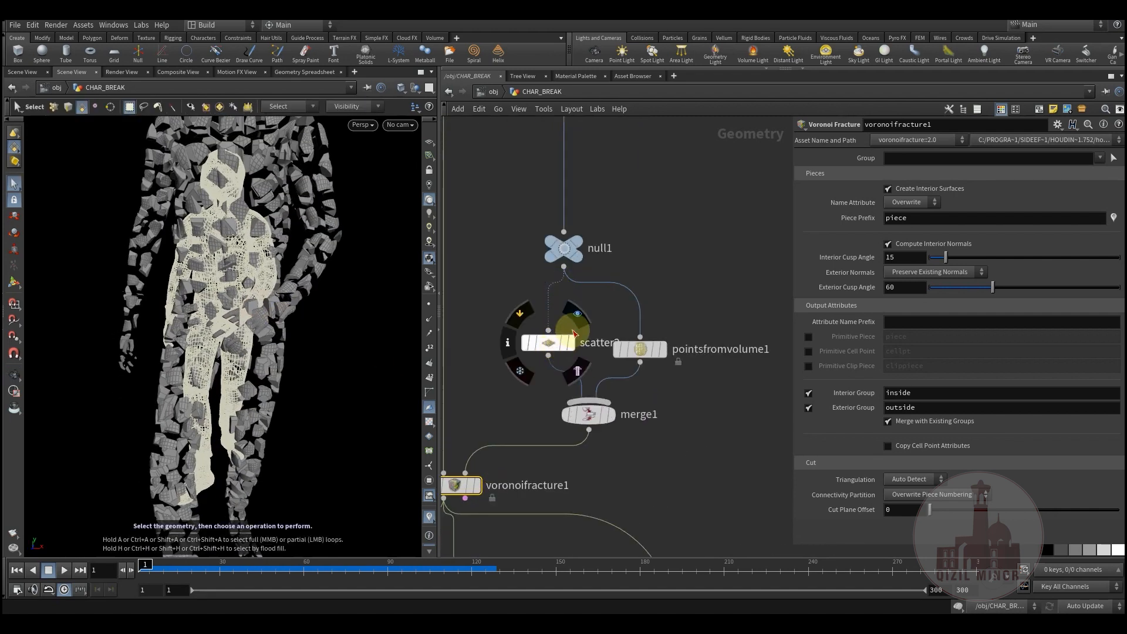
click(572, 329)
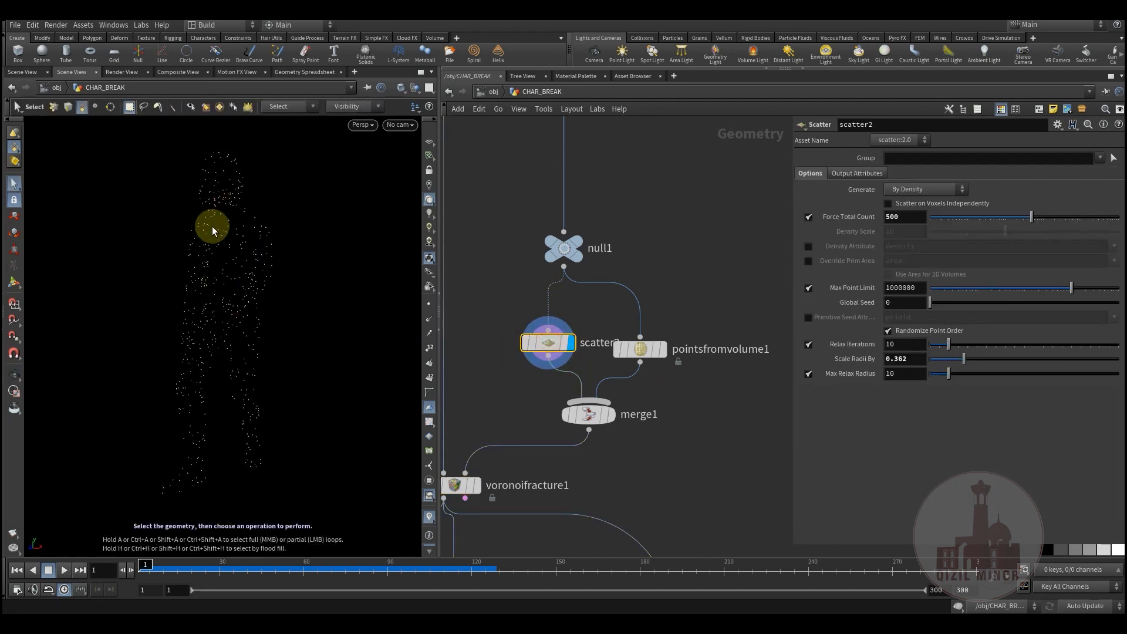
Step: Display the pointsfromvolume1 node, review its parameters, and inspect its point cloud up close
click(670, 326)
click(642, 350)
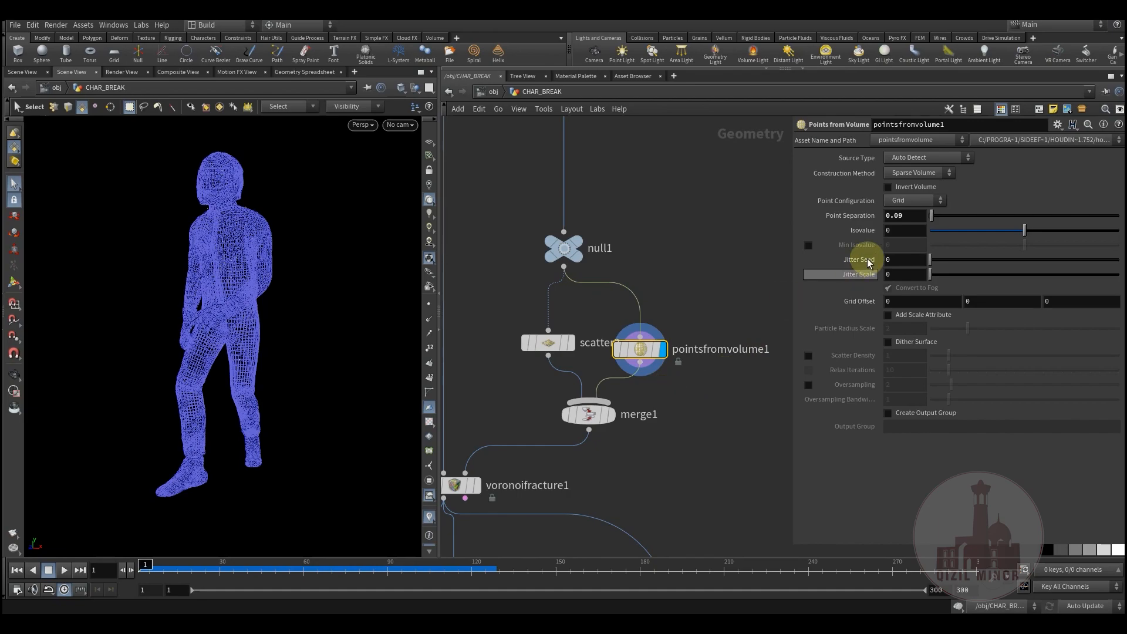
alt+drag(189, 266, 233, 282)
alt+right_drag(196, 272, 345, 267)
alt+drag(344, 267, 249, 354)
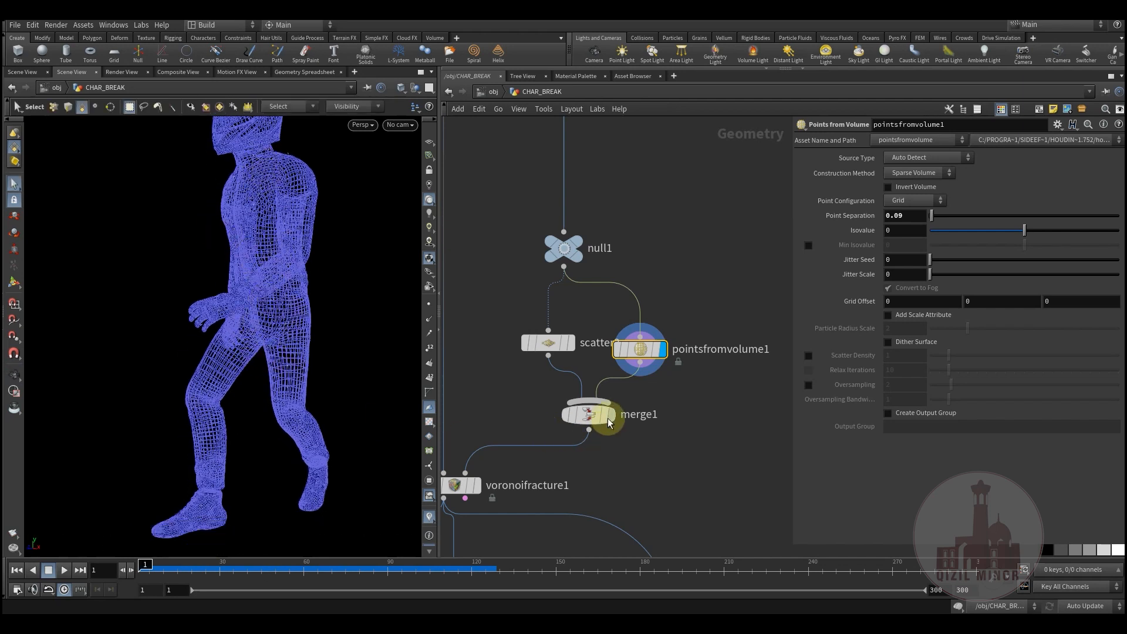
Step: Display the merge1 points, and then the voronoifracture1 result with its parameters
click(626, 389)
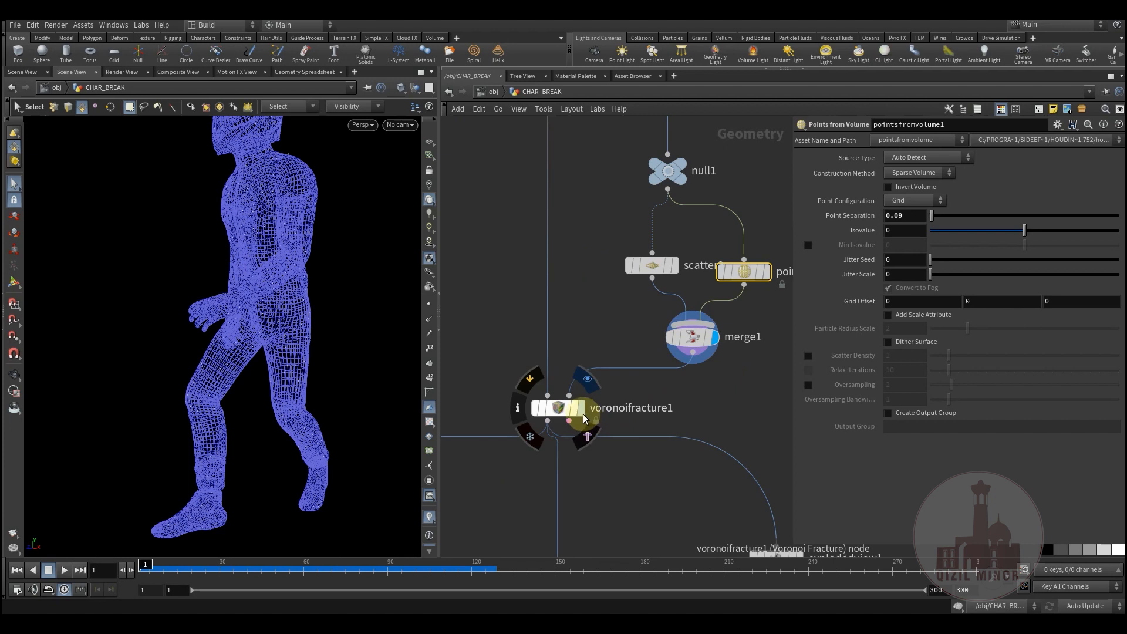
click(580, 411)
click(559, 411)
alt+drag(207, 327, 249, 382)
Step: Switch the display back to explodedview1 and examine the exploded character pieces
middle_drag(627, 484, 559, 347)
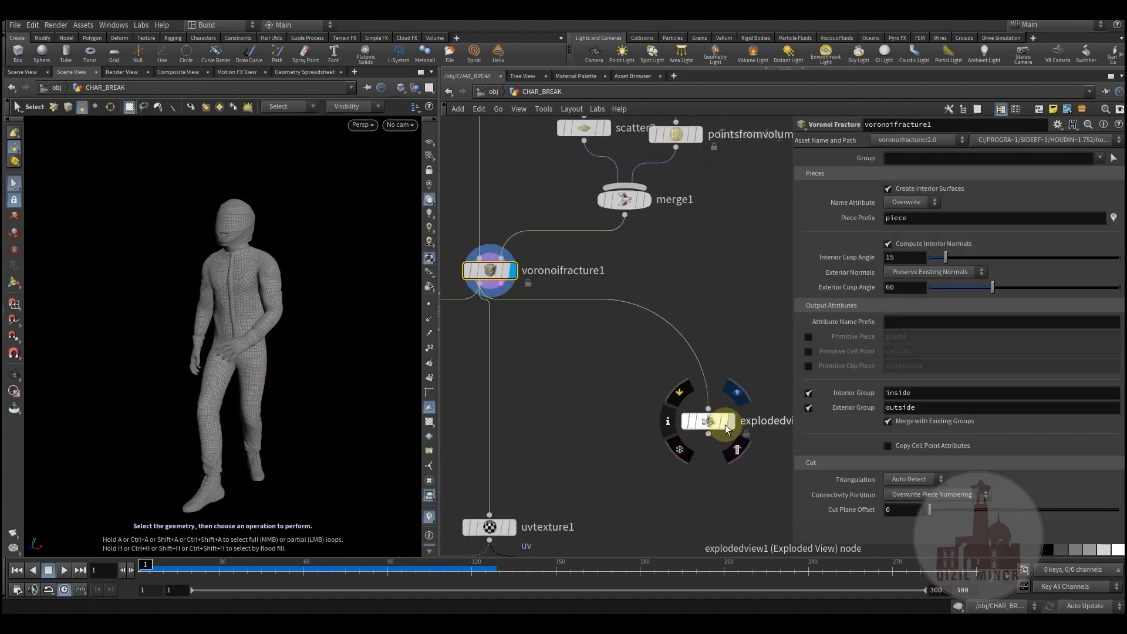
click(728, 423)
middle_drag(657, 364, 665, 418)
alt+drag(264, 291, 254, 280)
mouse_move(685, 341)
middle_down()
mouse_move(663, 411)
mouse_move(735, 361)
middle_up()
Step: Point out the fracture setup by selecting scatter2, pointsfromvolume1, merge1 and voronoifracture1 together, and clear the selection
drag(471, 311, 614, 405)
middle_drag(579, 356, 597, 387)
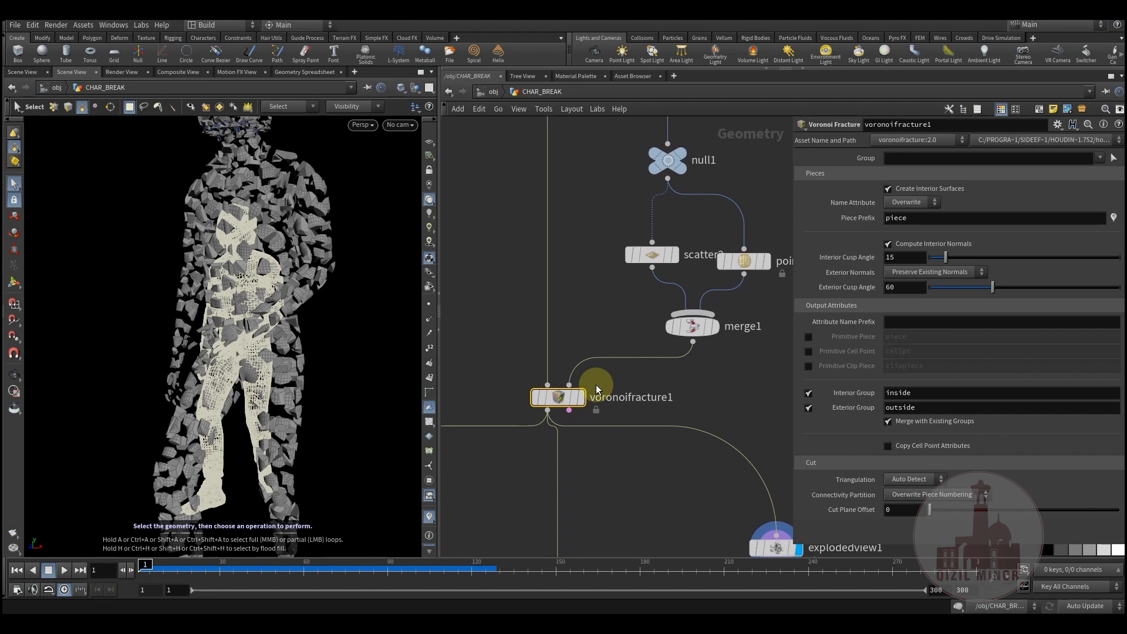
drag(618, 421, 621, 423)
middle_drag(694, 383, 693, 410)
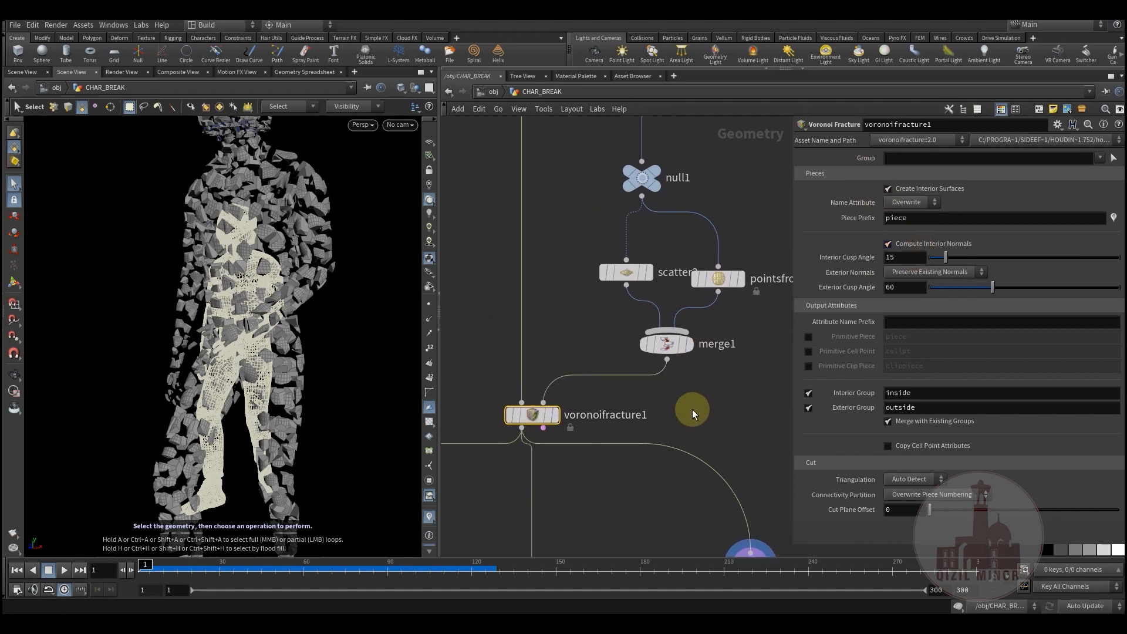
drag(752, 425, 752, 424)
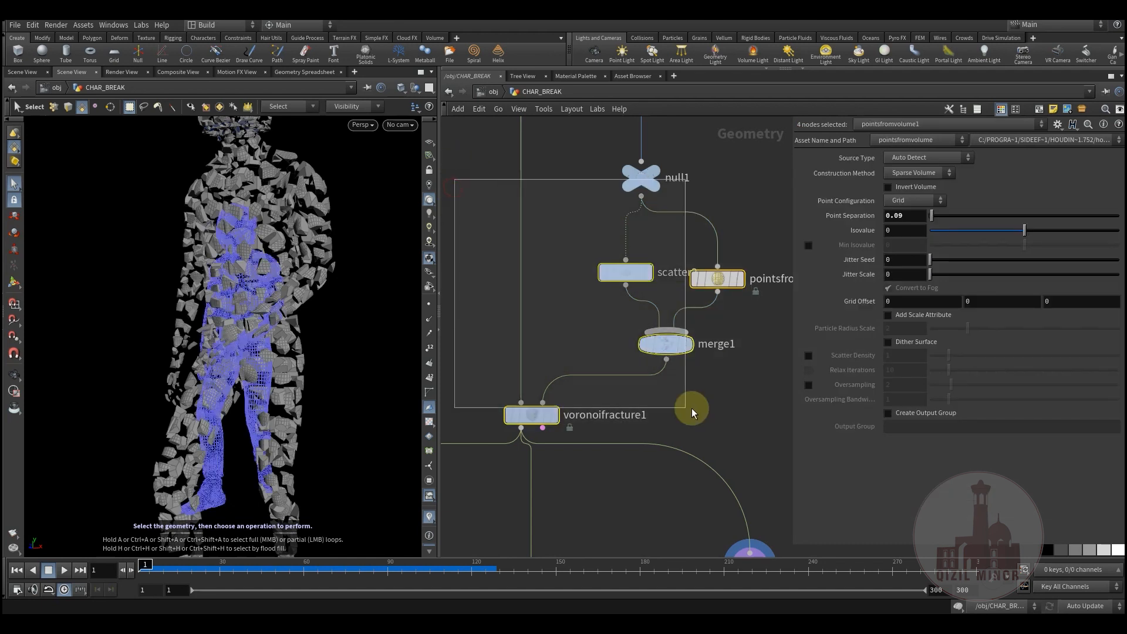
mouse_move(673, 407)
middle_down()
mouse_move(682, 357)
mouse_move(682, 418)
middle_up()
click(705, 365)
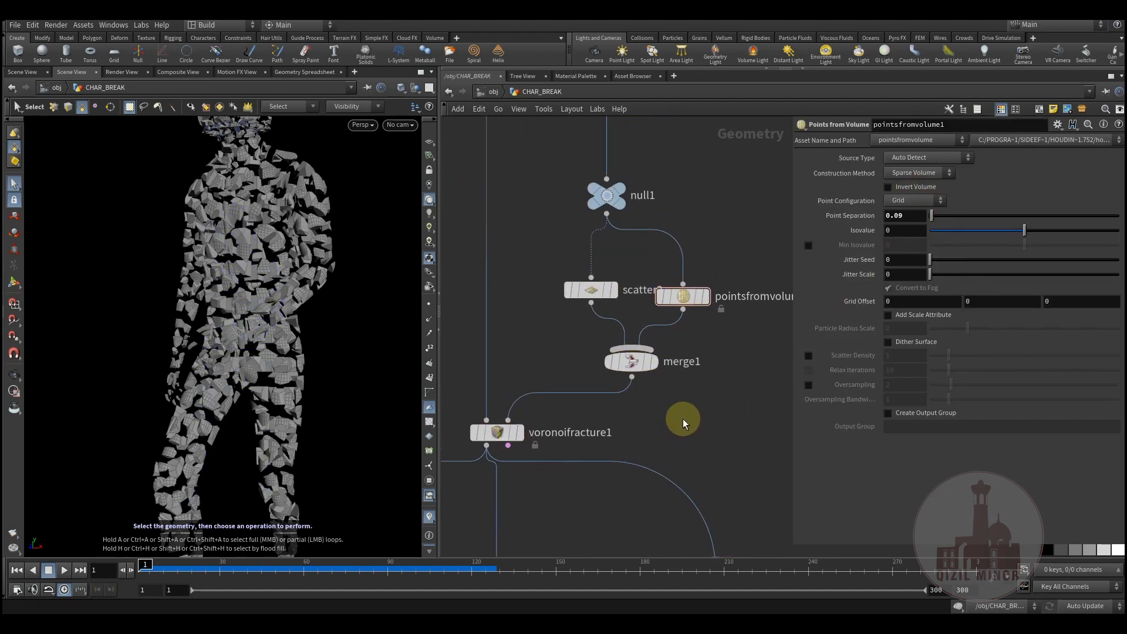
Step: Review the parameters of voronoifracture1 and of the pointsfromvolume1 node feeding it
click(499, 434)
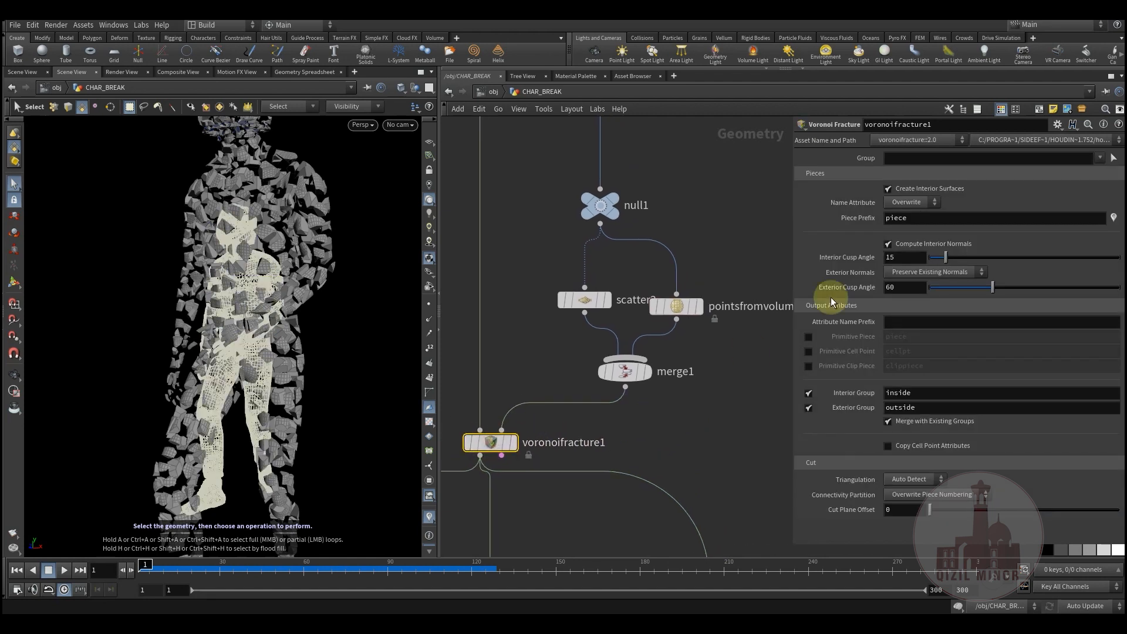
middle_drag(665, 450, 633, 462)
click(641, 327)
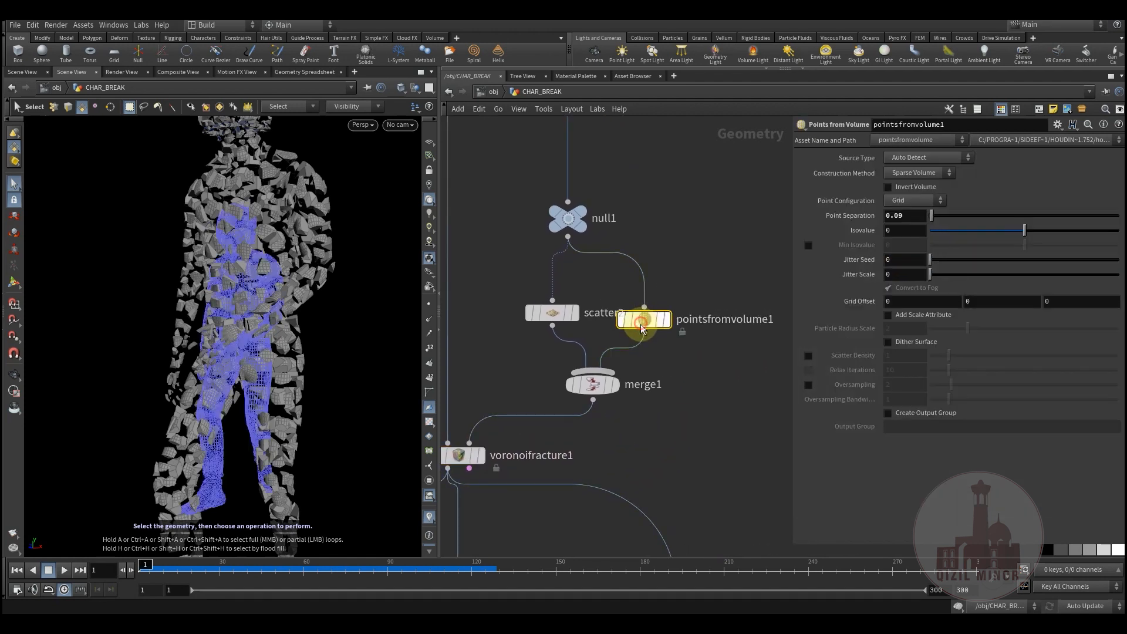
click(552, 312)
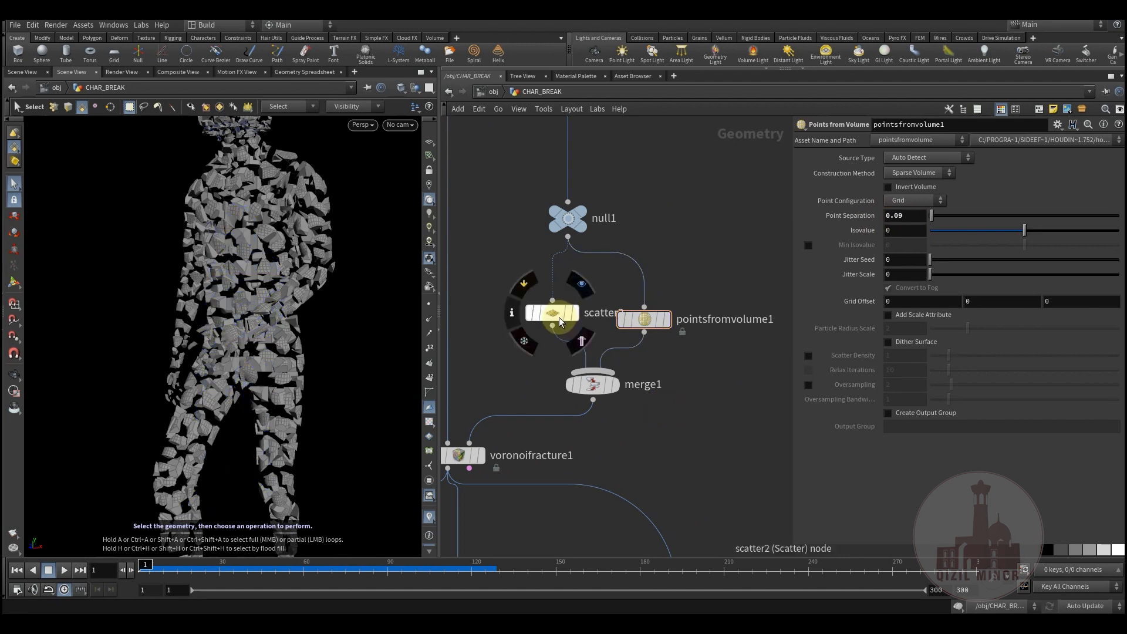
Step: Follow the fracture output to pointdeform3, display and select that node, and trace its input connections
middle_drag(624, 446, 730, 356)
click(605, 455)
middle_drag(571, 402, 654, 493)
scroll(654, 494, down, 3)
middle_drag(549, 399, 592, 100)
scroll(580, 405, up, 5)
click(597, 381)
middle_drag(561, 404, 543, 546)
click(558, 380)
scroll(598, 422, down, 3)
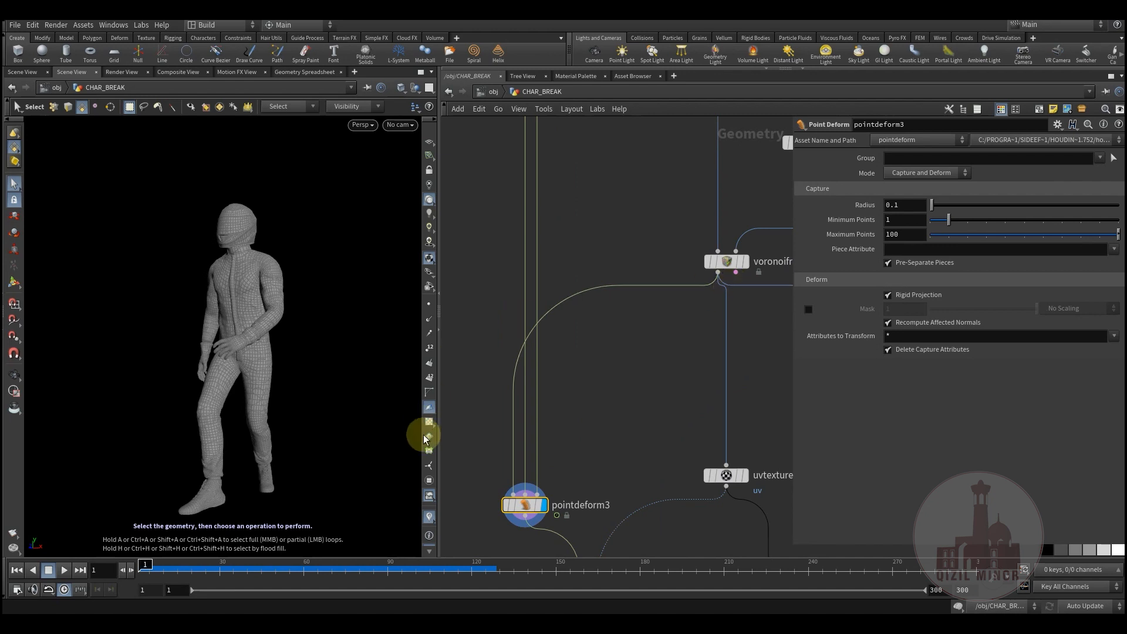
Step: Scrub the timeline to frame 63 and back to frame 13 to check the deformed fractured character's animation
drag(193, 562, 311, 566)
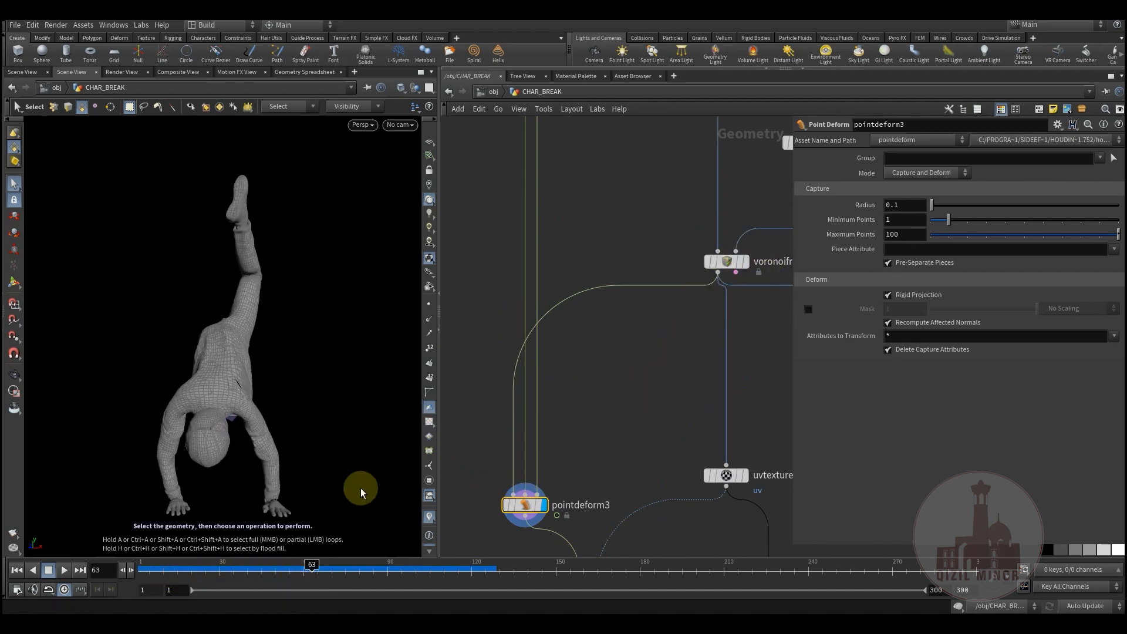
drag(238, 561, 171, 568)
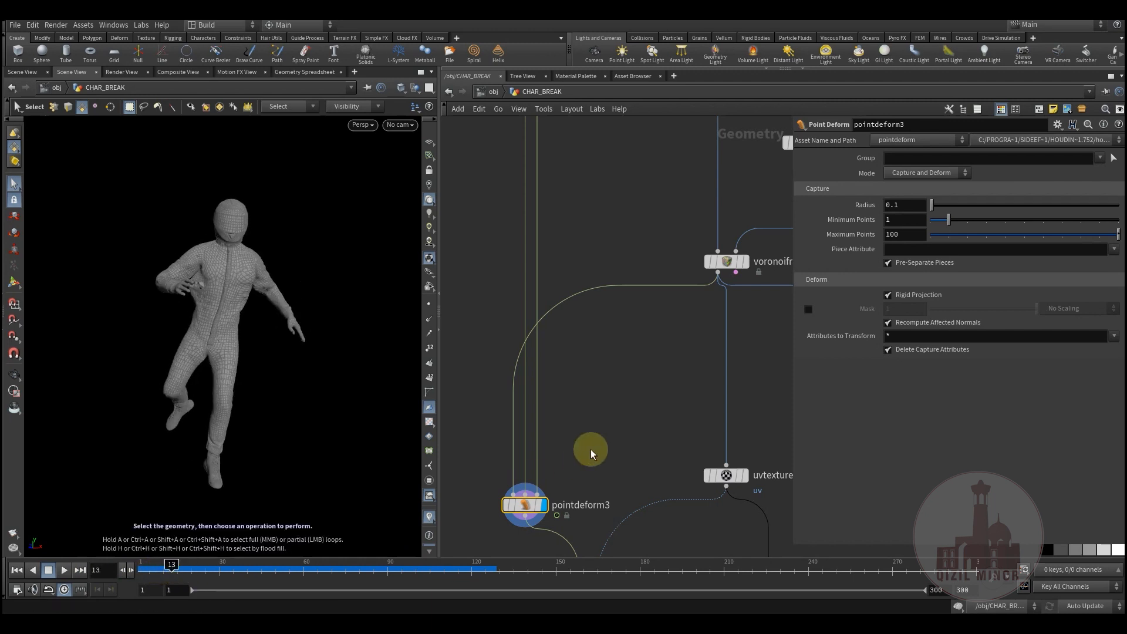
middle_drag(590, 456, 595, 423)
drag(268, 320, 245, 336)
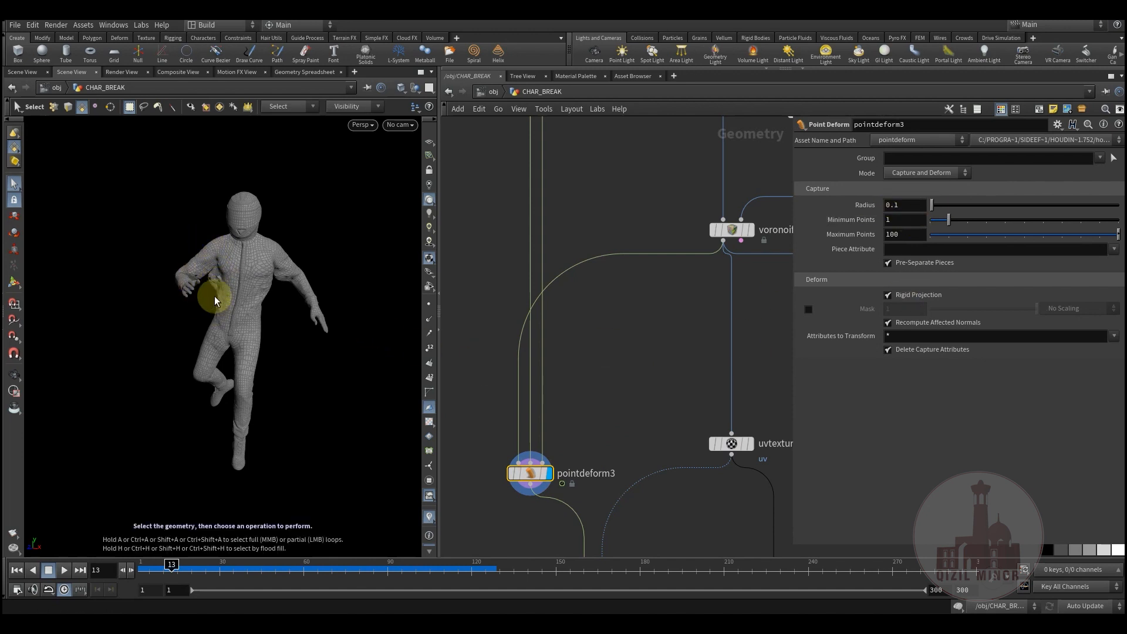
mouse_move(223, 297)
mouse_down()
mouse_move(227, 282)
mouse_move(199, 282)
mouse_move(88, 313)
mouse_move(262, 299)
mouse_move(230, 303)
mouse_up()
Step: Shift the pointdeform3 node slightly in the network and set the current frame to 37
drag(534, 476, 525, 473)
click(630, 401)
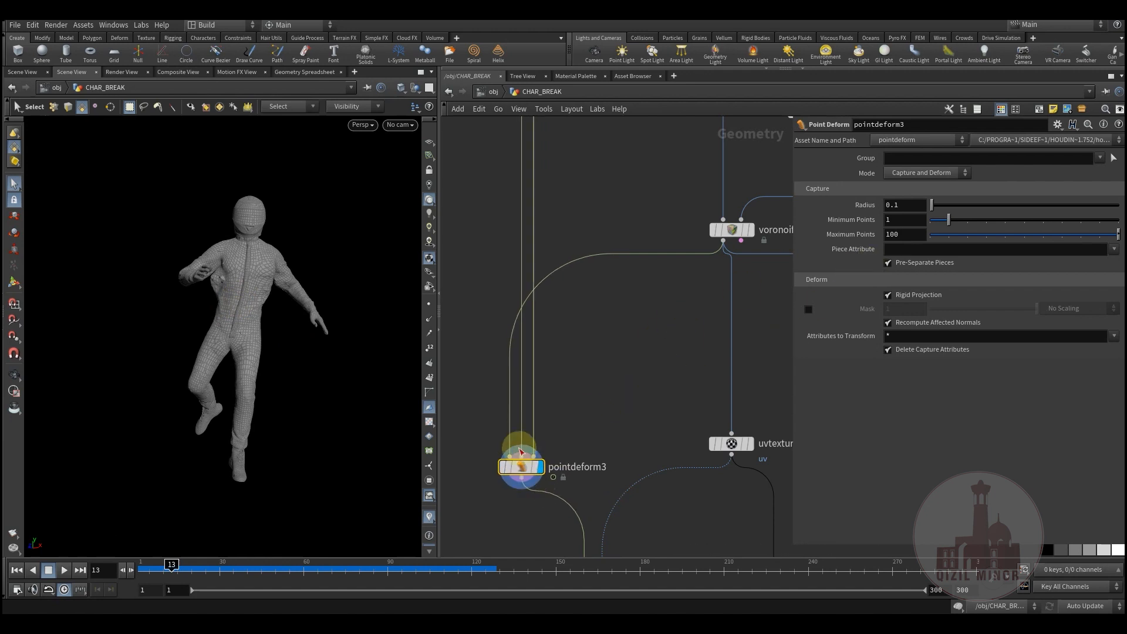
middle_drag(656, 365, 537, 378)
drag(188, 568, 239, 578)
alt+drag(220, 392, 180, 396)
Step: Display the uvtexture1 node, review its orthographic projection settings, and inspect the character from another angle
scroll(616, 385, down, 3)
middle_drag(681, 366, 676, 283)
scroll(628, 294, up, 3)
click(627, 289)
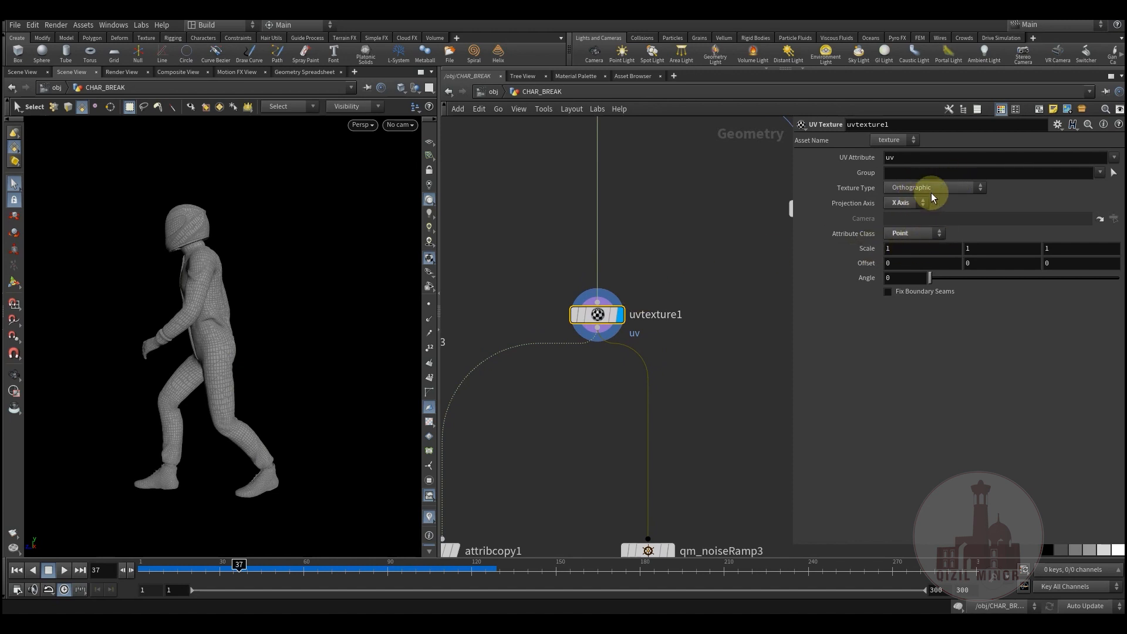
key(Escape)
mouse_move(255, 353)
mouse_down()
mouse_move(214, 355)
mouse_move(250, 346)
mouse_up()
key(s)
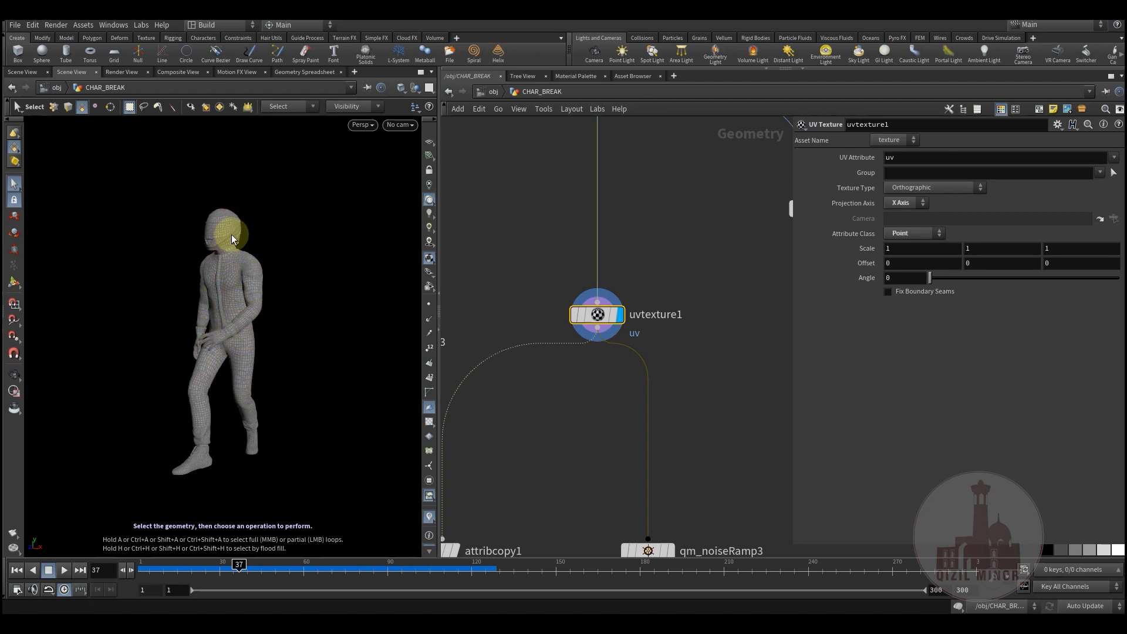
Step: Display and select the attribcopy1 node, and review its uv attribute settings and incoming connections
scroll(546, 448, down, 3)
middle_drag(602, 372, 624, 317)
scroll(620, 358, up, 4)
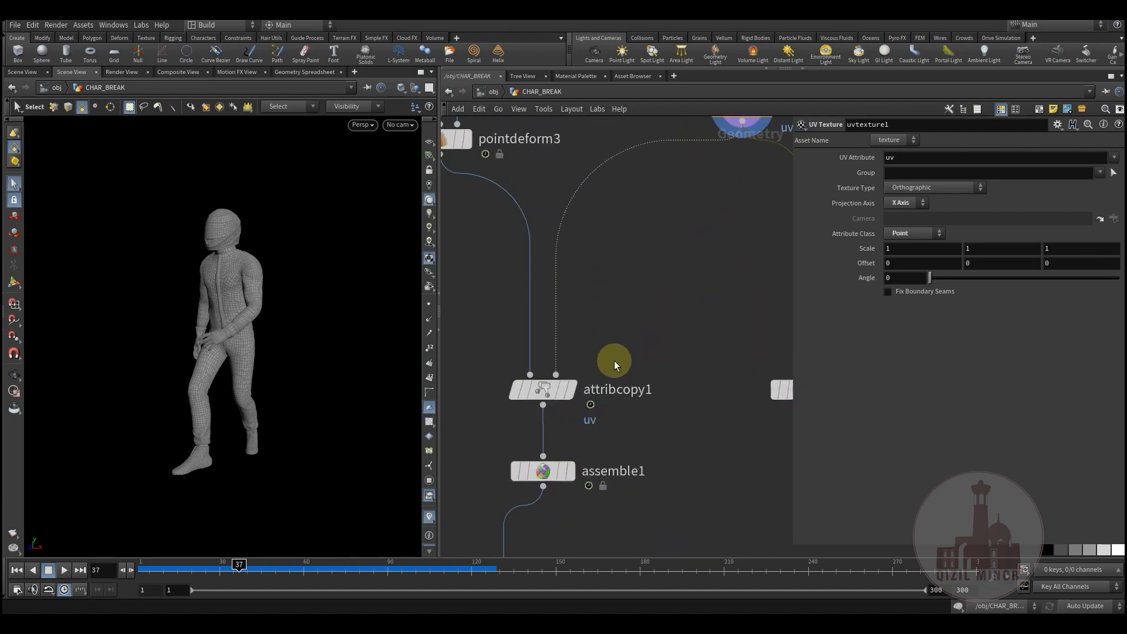
click(586, 364)
click(562, 393)
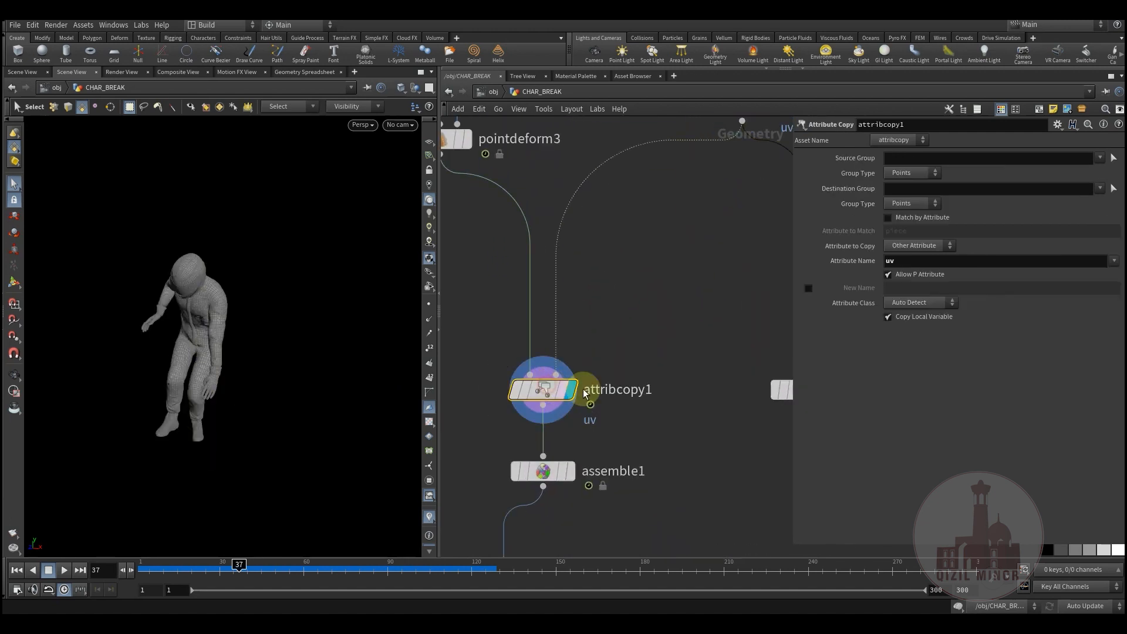
middle_drag(588, 252, 641, 312)
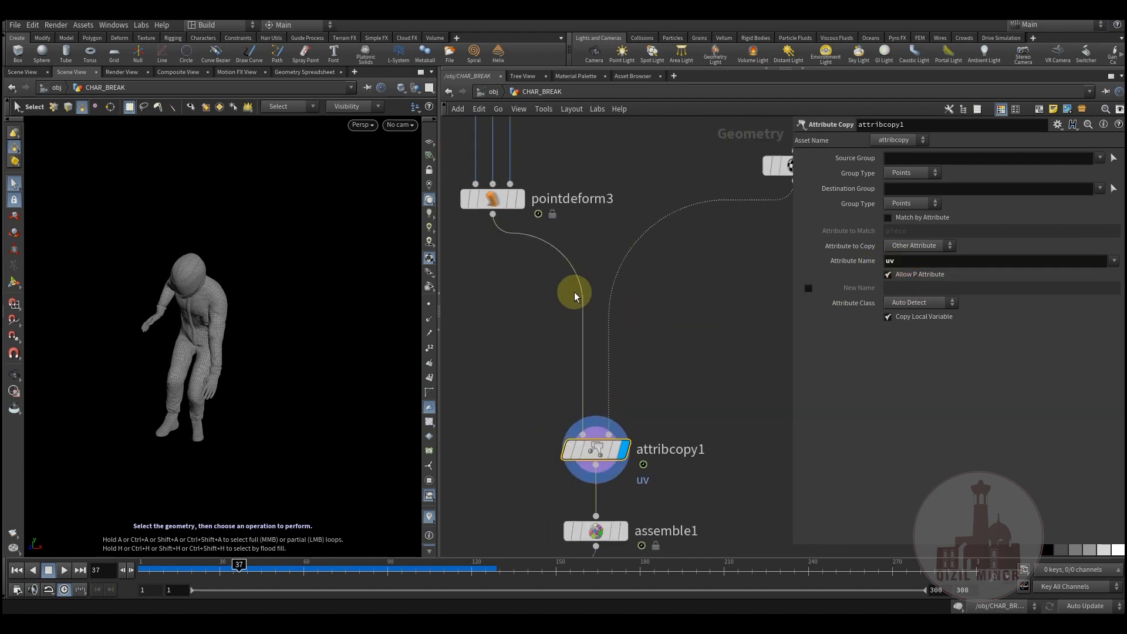
Step: Trace the inputs of attribcopy1, then display and select the assemble1 node below it to review its packing settings
middle_drag(716, 315, 620, 417)
scroll(620, 417, down, 3)
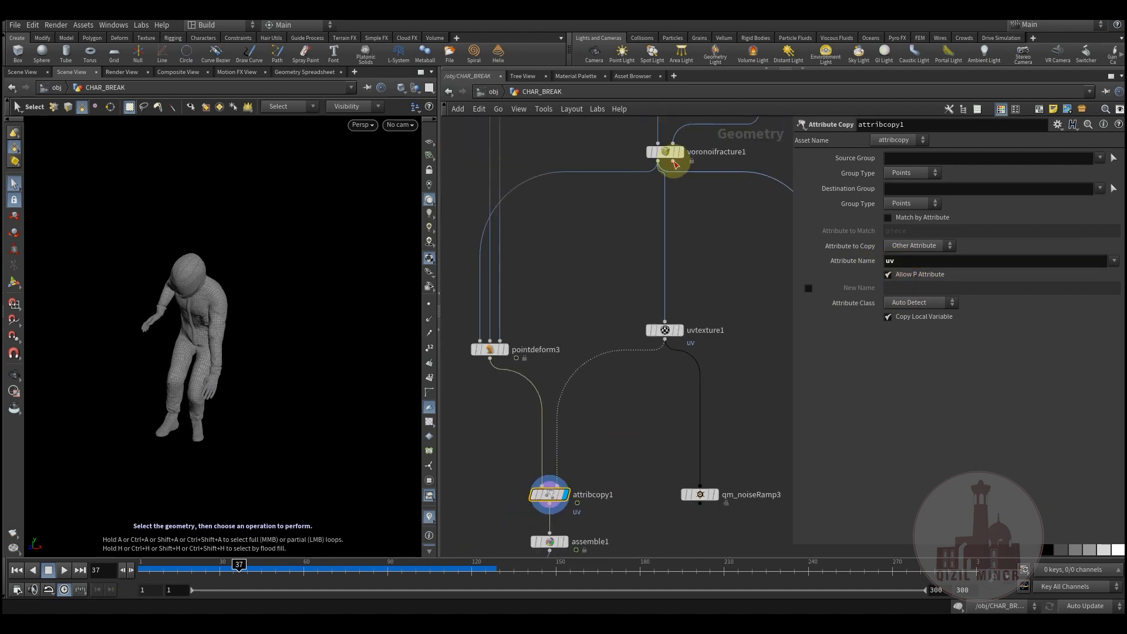
middle_drag(520, 360, 544, 274)
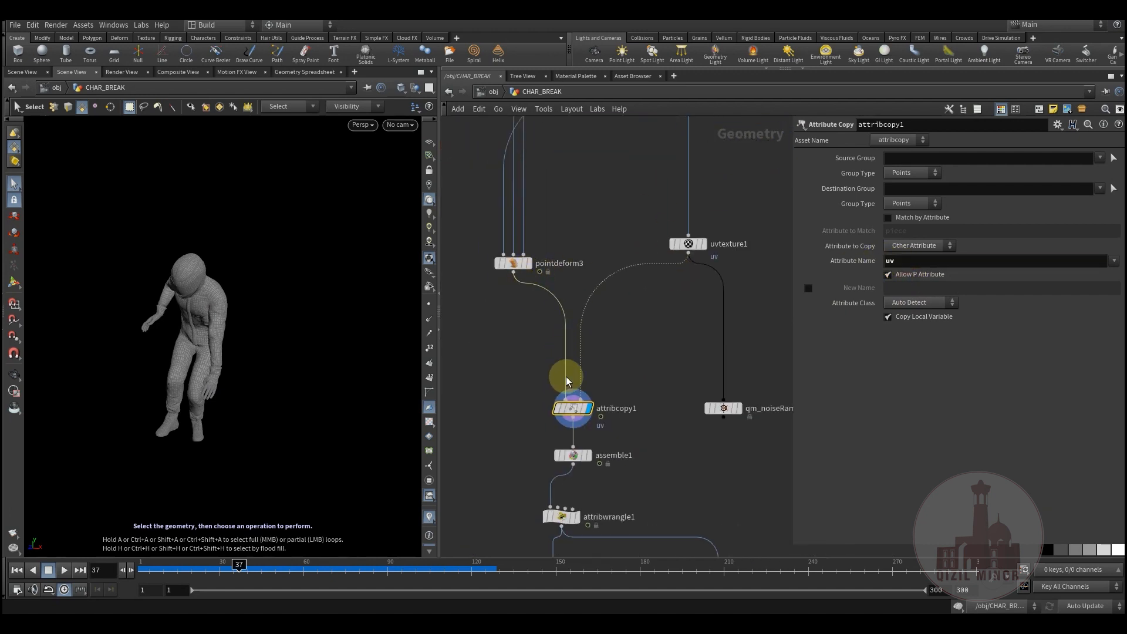
middle_drag(609, 449, 576, 324)
scroll(603, 351, up, 3)
click(583, 322)
Step: Trace the network from voronoifracture1 back down to assemble1 and view assemble1's node information
middle_drag(638, 354, 593, 385)
scroll(596, 312, down, 2)
middle_drag(604, 251, 553, 349)
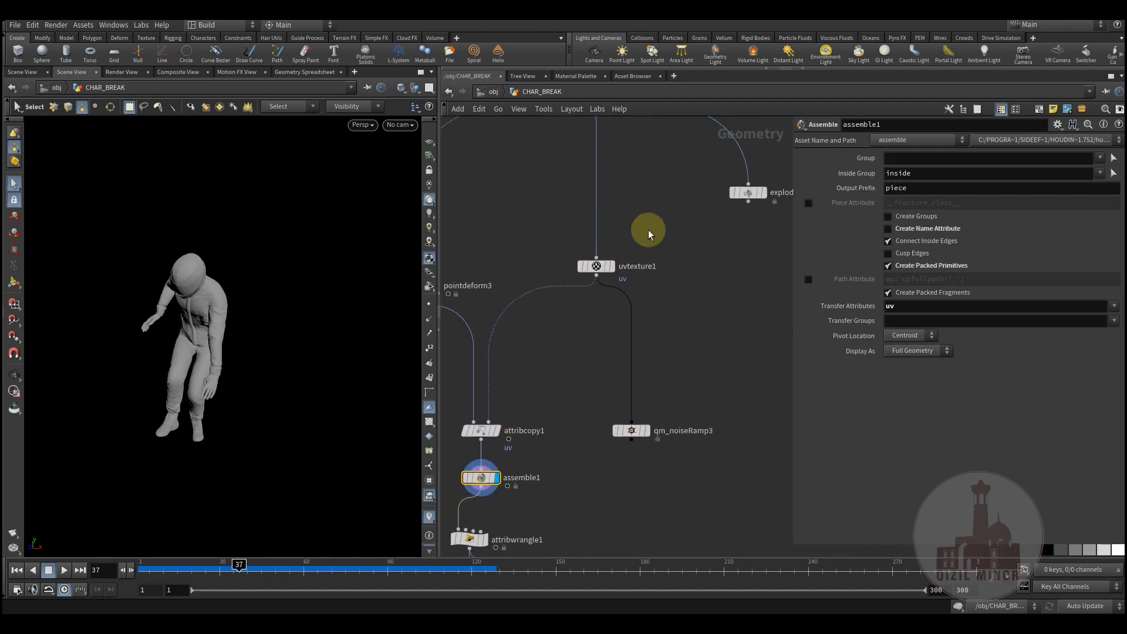
middle_drag(639, 197, 608, 324)
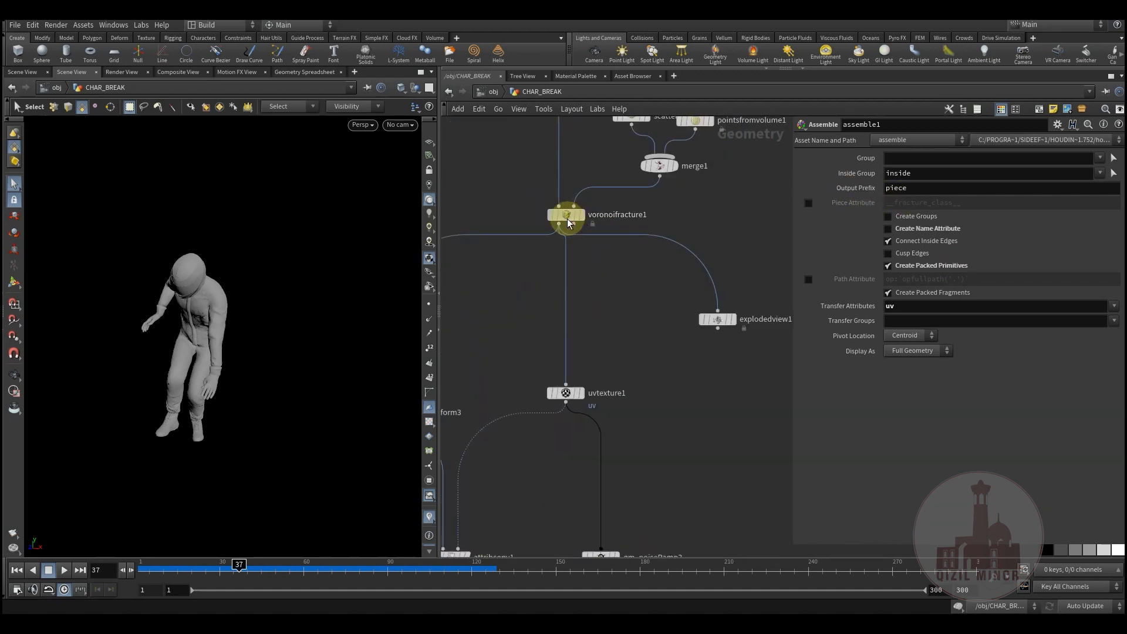
middle_click(567, 221)
middle_drag(528, 339, 546, 244)
middle_drag(521, 423, 602, 259)
scroll(556, 292, up, 3)
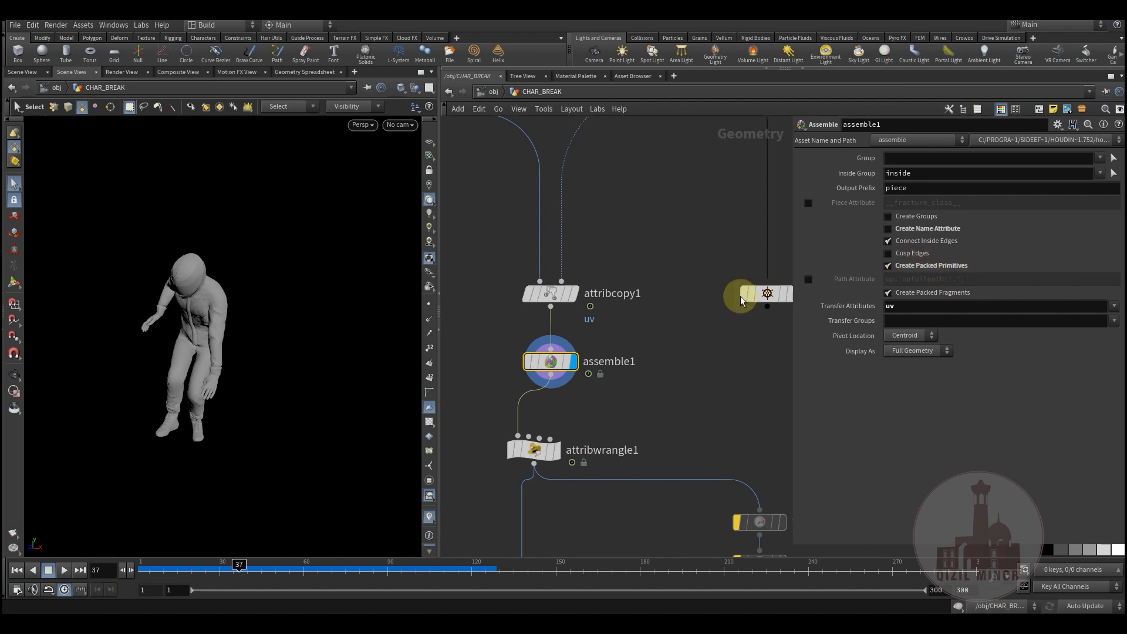
middle_drag(632, 424, 609, 353)
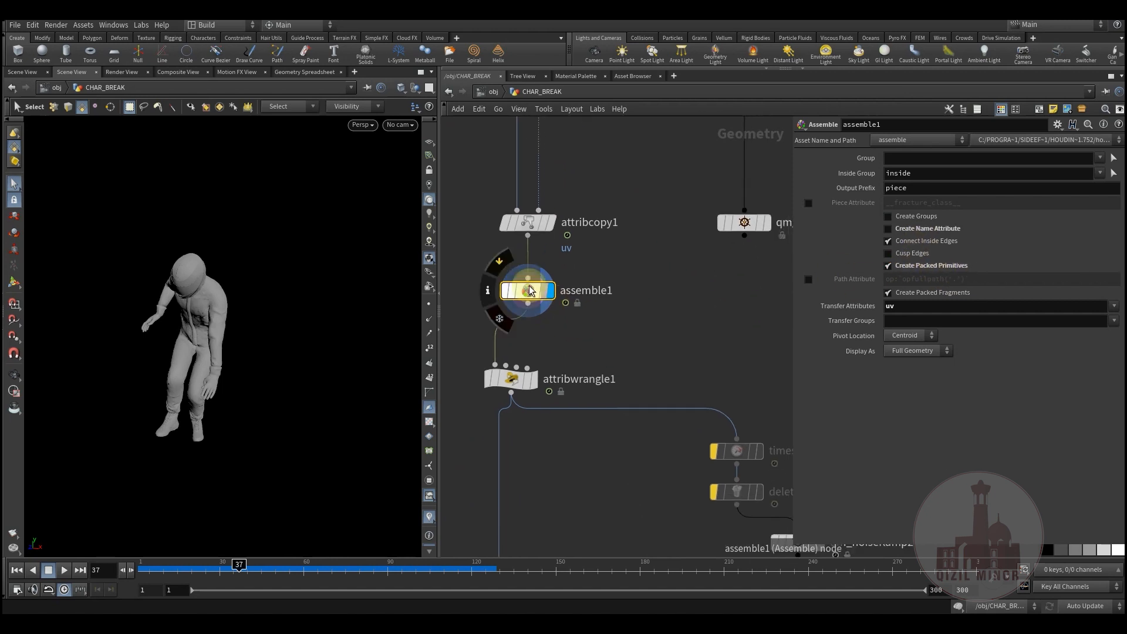
middle_click(530, 290)
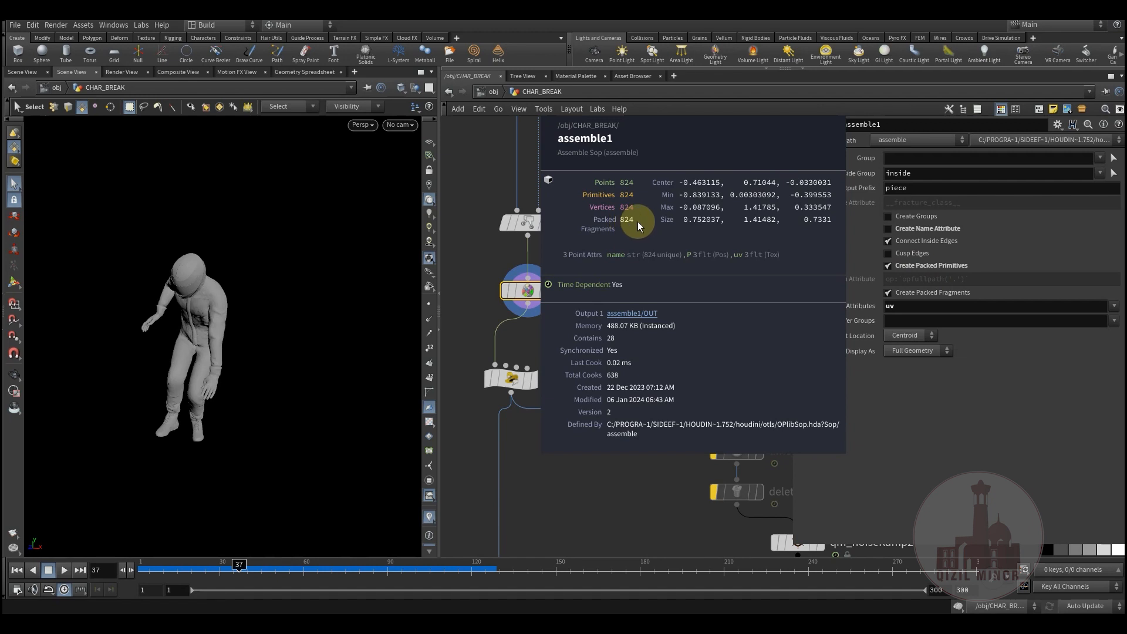
middle_drag(520, 384, 540, 382)
drag(543, 374, 560, 347)
mouse_move(624, 324)
middle_down()
mouse_move(616, 315)
mouse_move(643, 325)
mouse_move(639, 312)
middle_up()
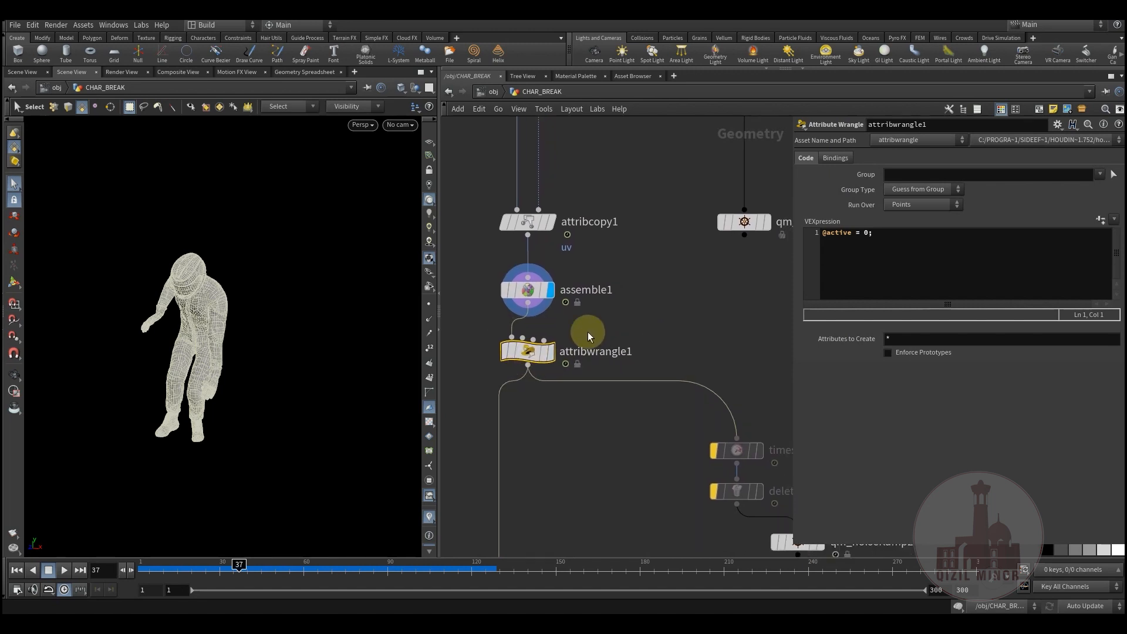
drag(891, 235, 828, 234)
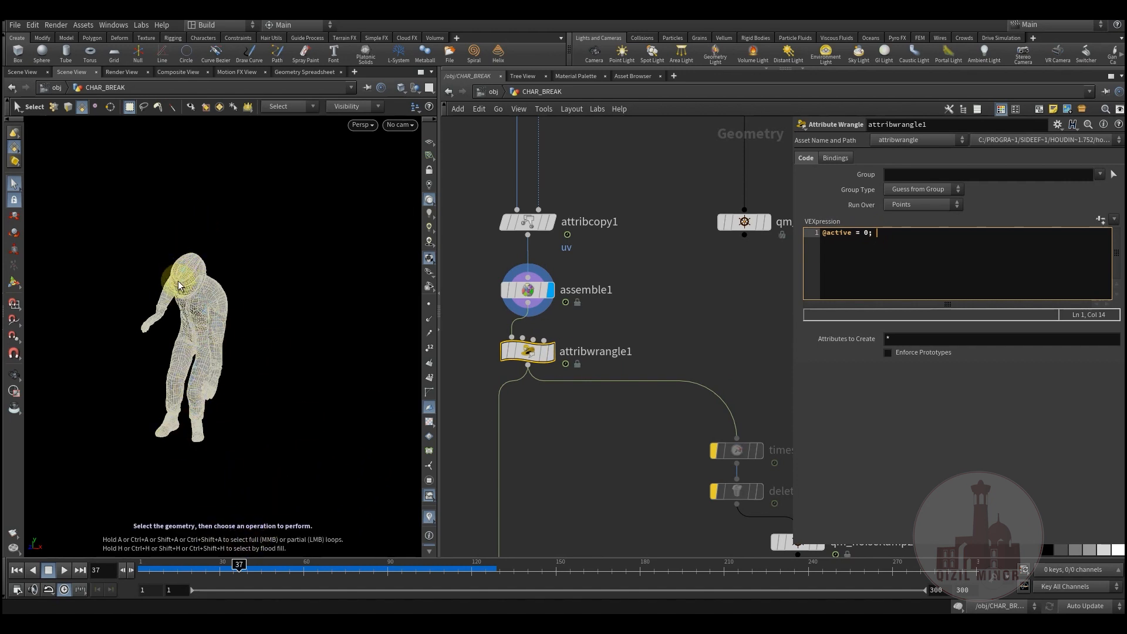
Step: Box-select the entire fractured character in the viewport to point out all its packed pieces
drag(101, 232, 272, 459)
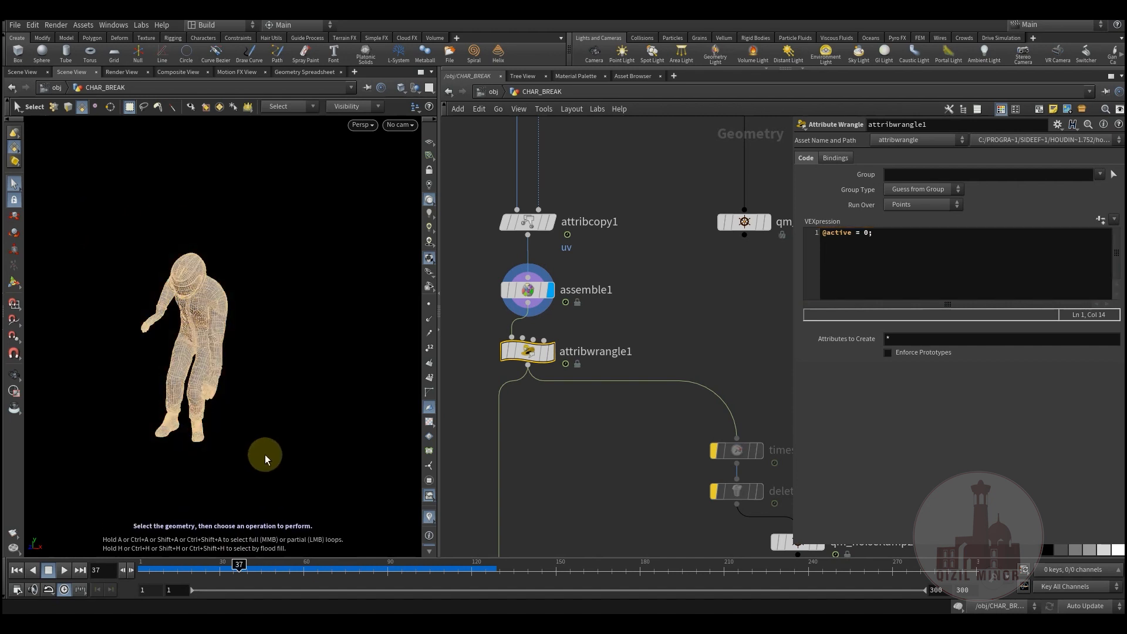
drag(90, 230, 283, 459)
drag(87, 192, 294, 449)
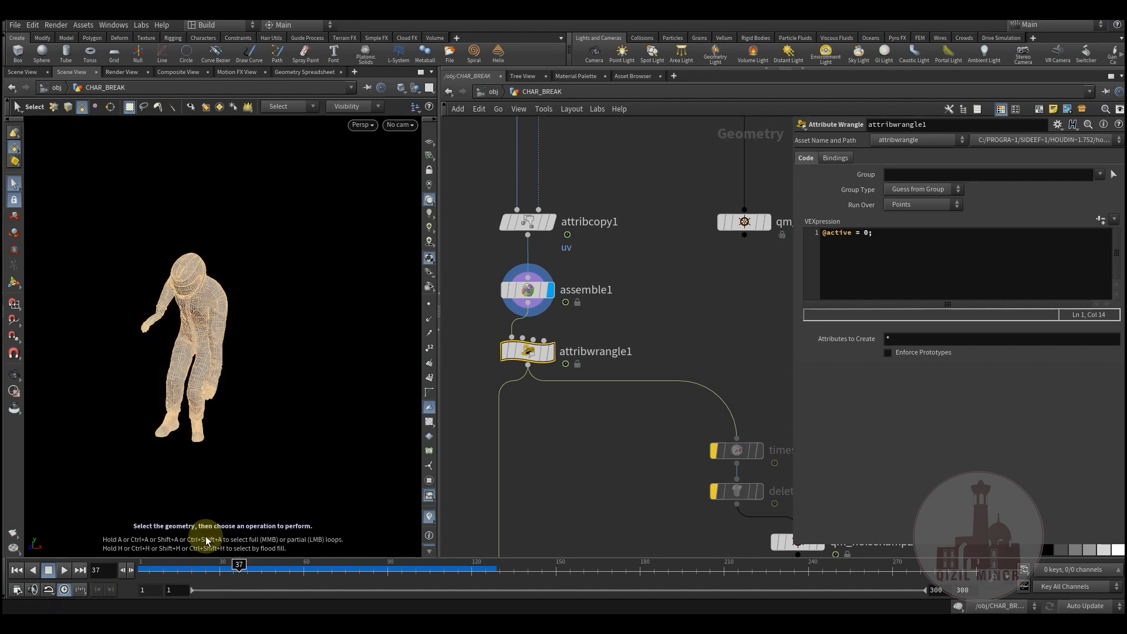
drag(113, 237, 347, 435)
drag(104, 235, 290, 456)
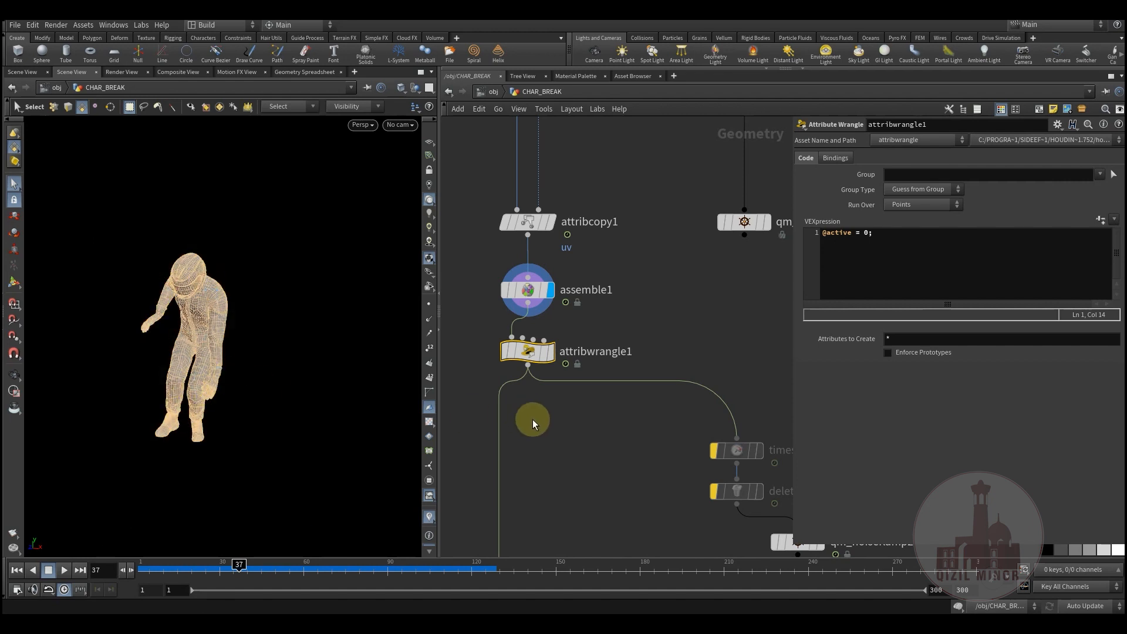
Step: Bypass the attribwrangle1 node and set the current frame to 1
click(496, 327)
middle_drag(617, 503, 583, 274)
scroll(571, 403, down, 3)
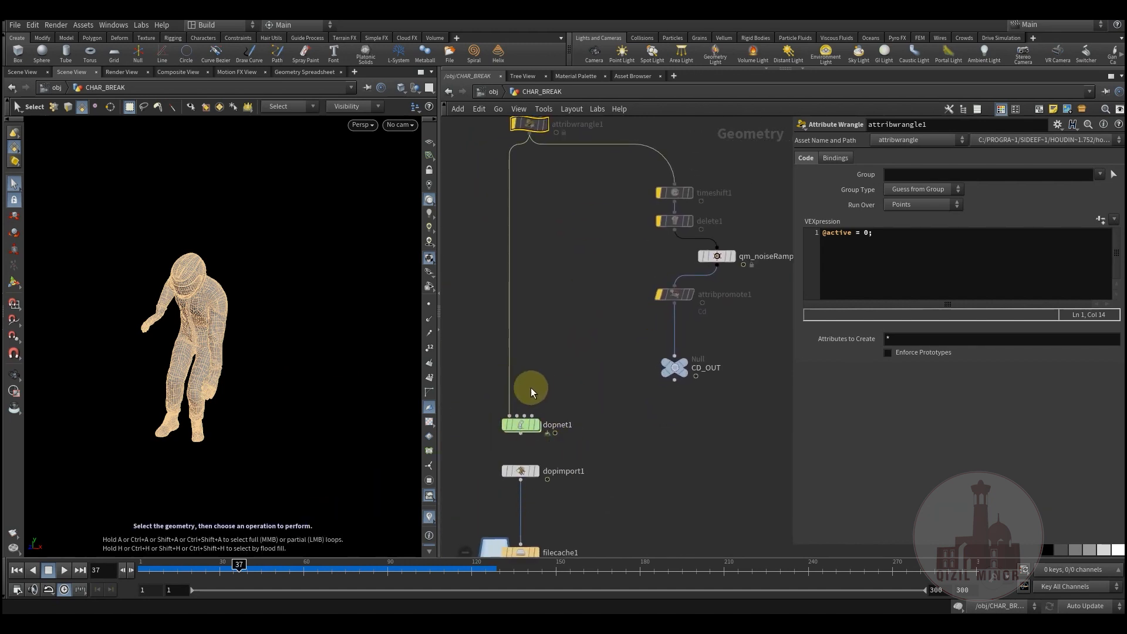
drag(172, 568, 122, 561)
middle_drag(543, 288, 585, 281)
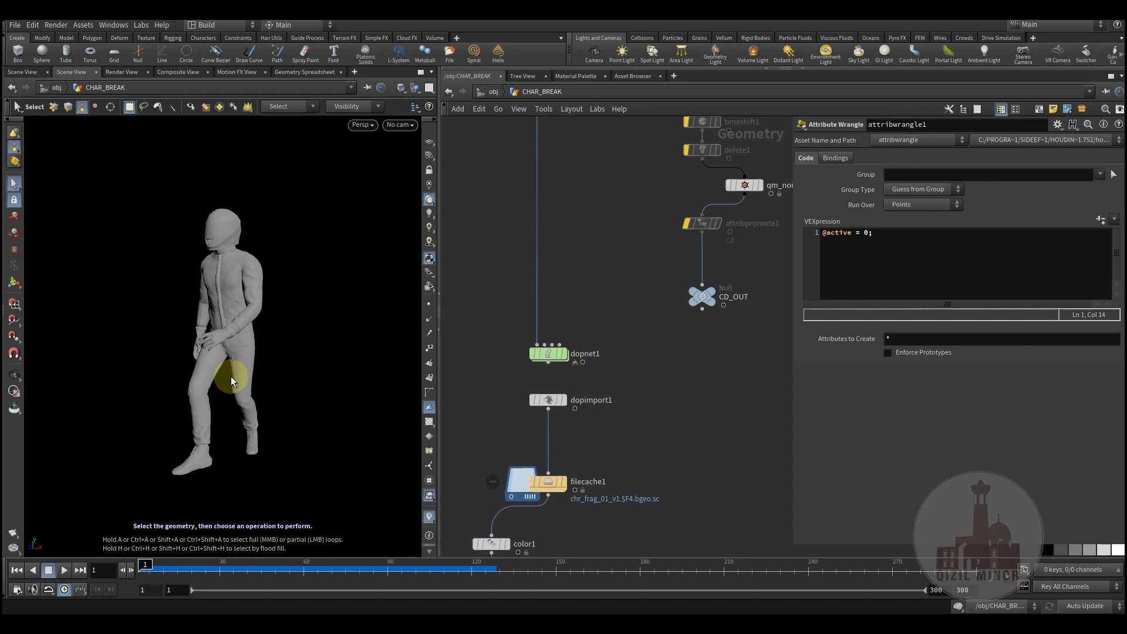
Step: Turn off the bypass on the timeshift1 and delete1 nodes in the branch leading to CD_OUT
middle_drag(615, 223, 516, 402)
scroll(530, 387, up, 2)
middle_drag(534, 308, 540, 439)
scroll(541, 437, down, 2)
middle_drag(631, 347, 629, 333)
middle_drag(586, 510, 594, 374)
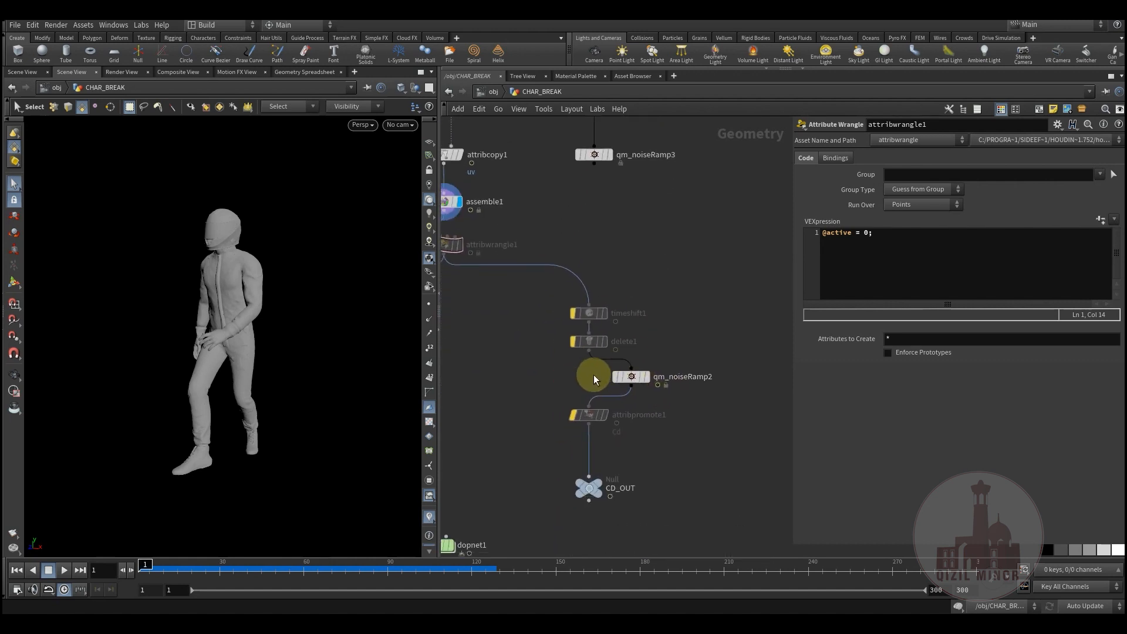
scroll(593, 375, up, 3)
drag(502, 242, 622, 332)
middle_drag(648, 182, 652, 229)
mouse_move(524, 344)
middle_down()
mouse_move(546, 312)
mouse_move(558, 334)
mouse_move(498, 291)
middle_up()
mouse_move(607, 316)
click(594, 275)
click(521, 289)
Step: Display timeshift1 and then delete1, reviewing the frame setting and the deletion of primitives with points kept
mouse_move(610, 261)
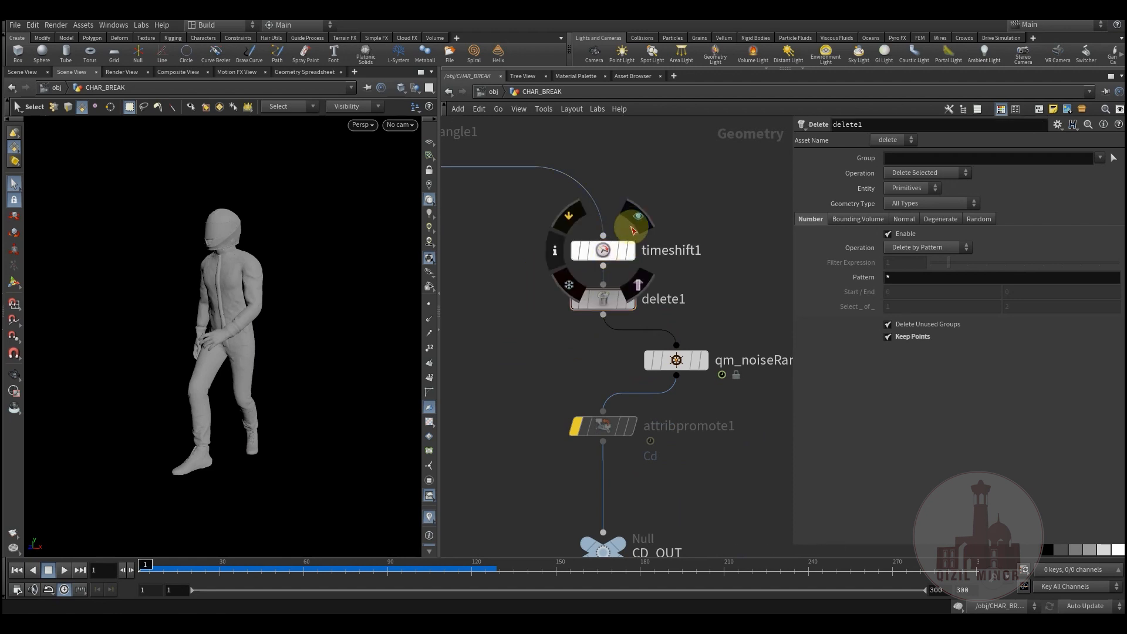
click(645, 230)
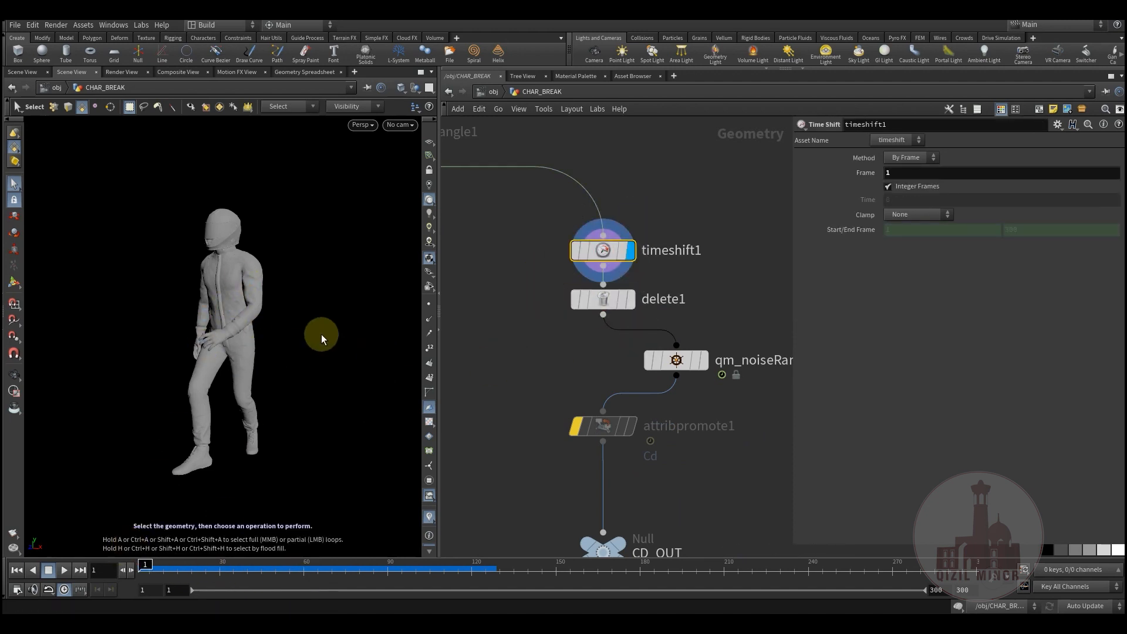
click(632, 302)
click(607, 303)
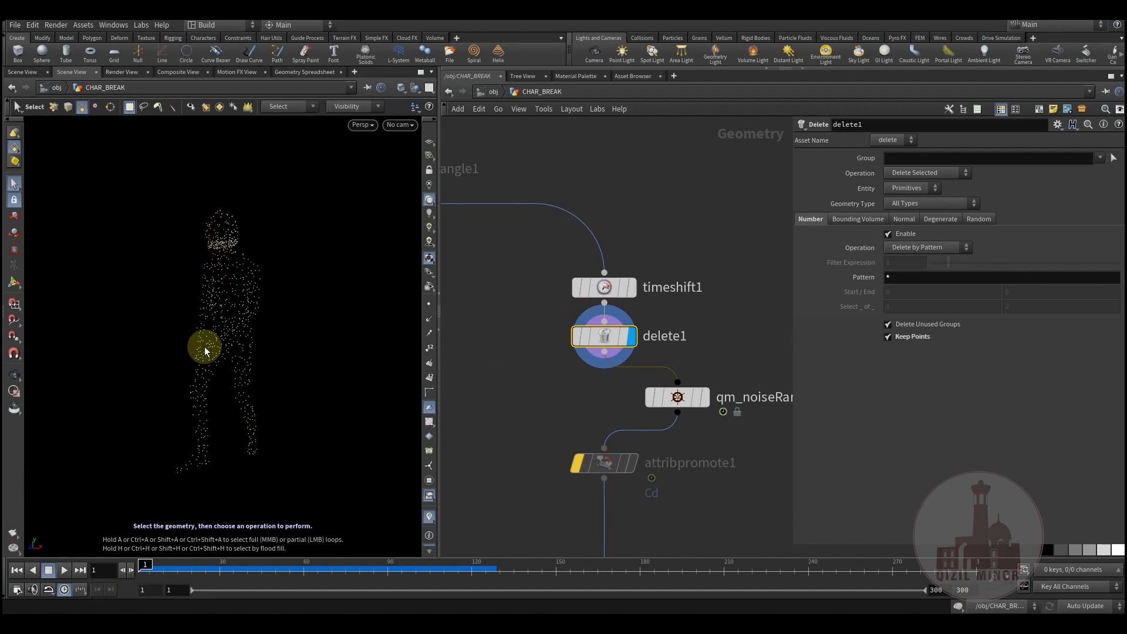
Step: Display and select qm_noiseRamp2, review its ramp and noise settings, and scrub the timeline to frame 85
middle_drag(546, 376, 545, 333)
click(664, 295)
click(628, 321)
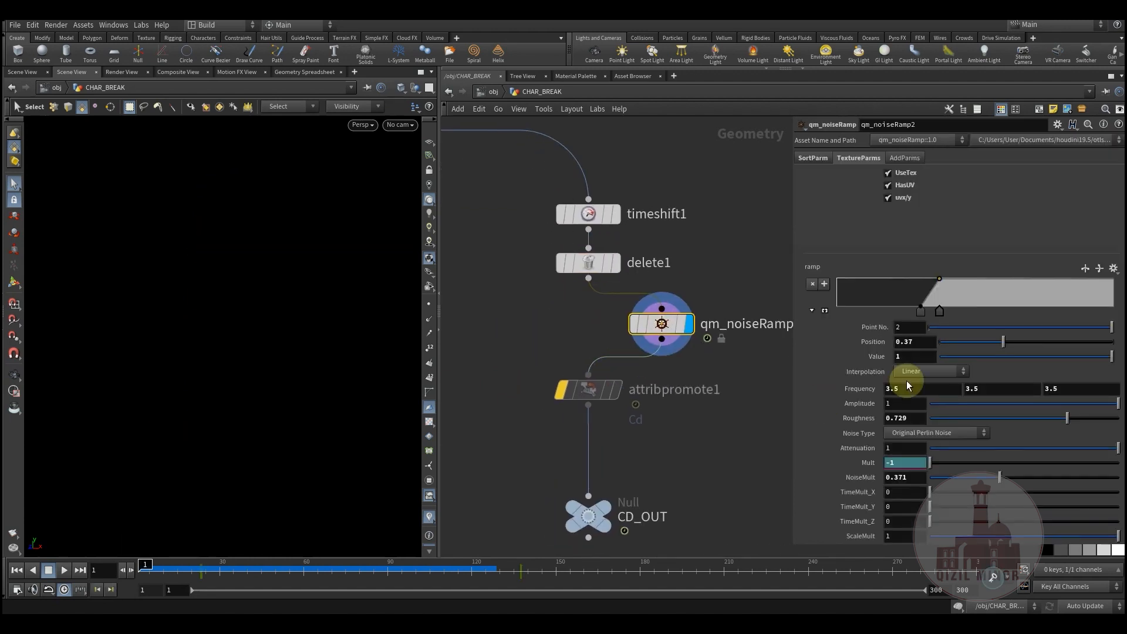
drag(224, 575, 376, 579)
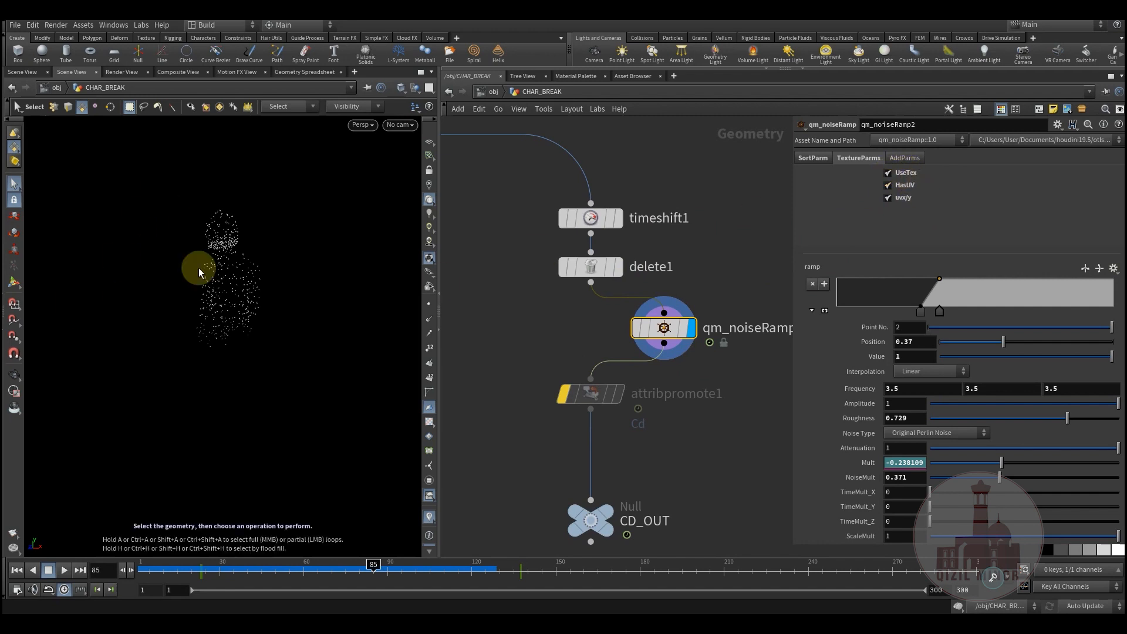
Step: Select the upstream uvtexture1 node to review its orthographic X Axis projection settings
middle_drag(538, 296, 508, 537)
scroll(510, 523, down, 2)
middle_drag(498, 277, 540, 514)
drag(634, 354, 613, 390)
middle_drag(532, 488, 539, 226)
middle_drag(621, 432, 621, 344)
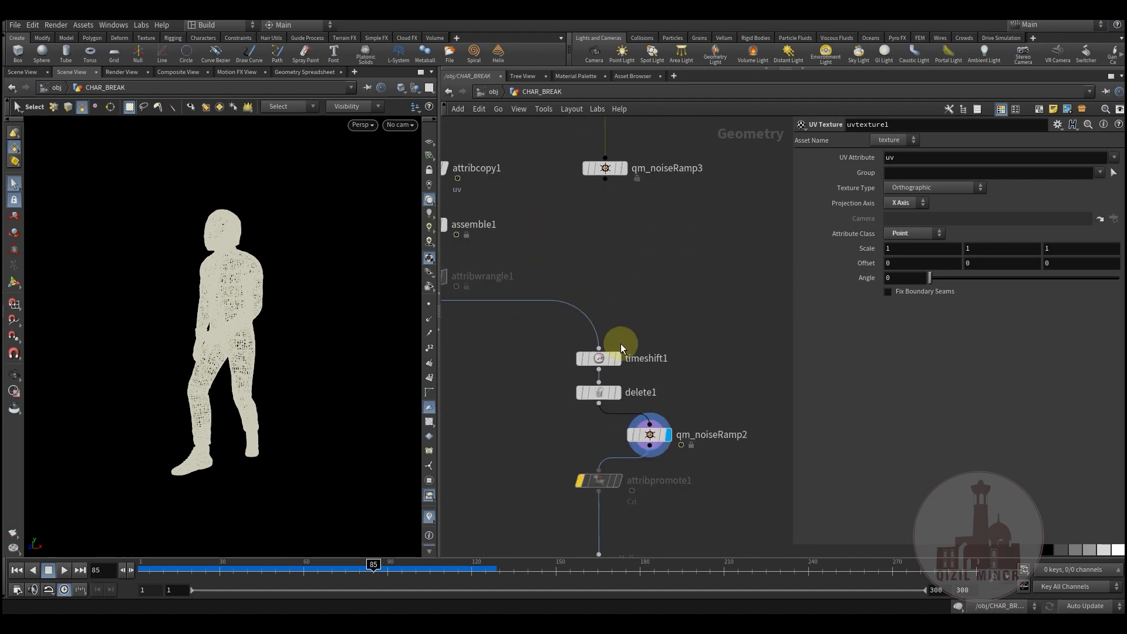
Step: Select qm_noiseRamp2 again and scrub the timeline to frame 92 to check how its points spread
scroll(558, 439, up, 3)
click(557, 439)
click(697, 433)
middle_drag(589, 434, 560, 419)
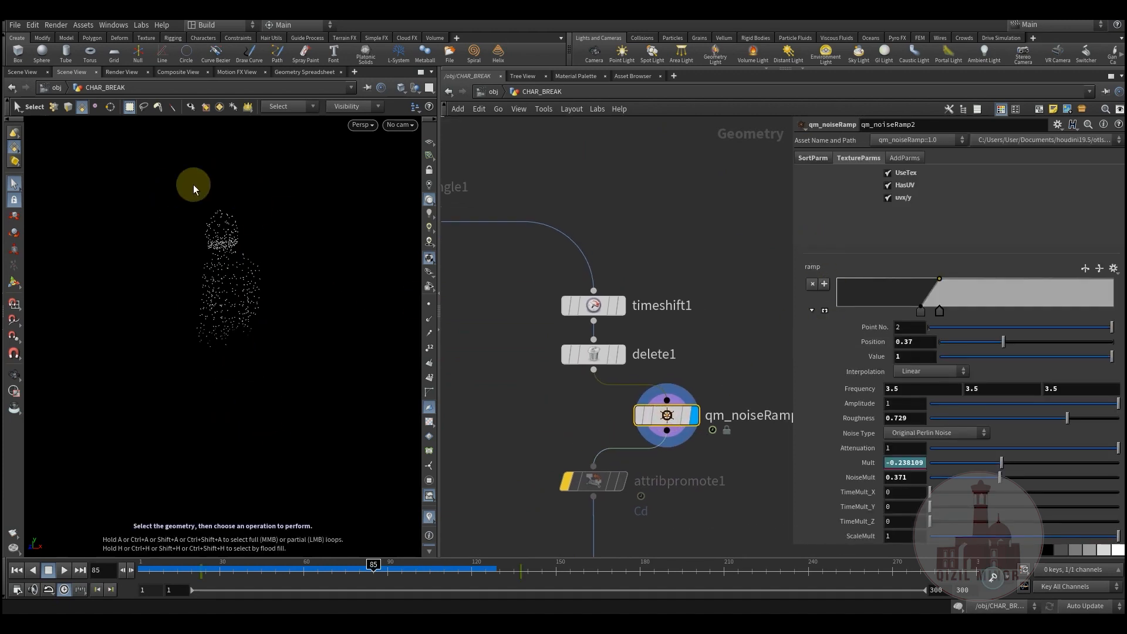
drag(206, 576, 411, 581)
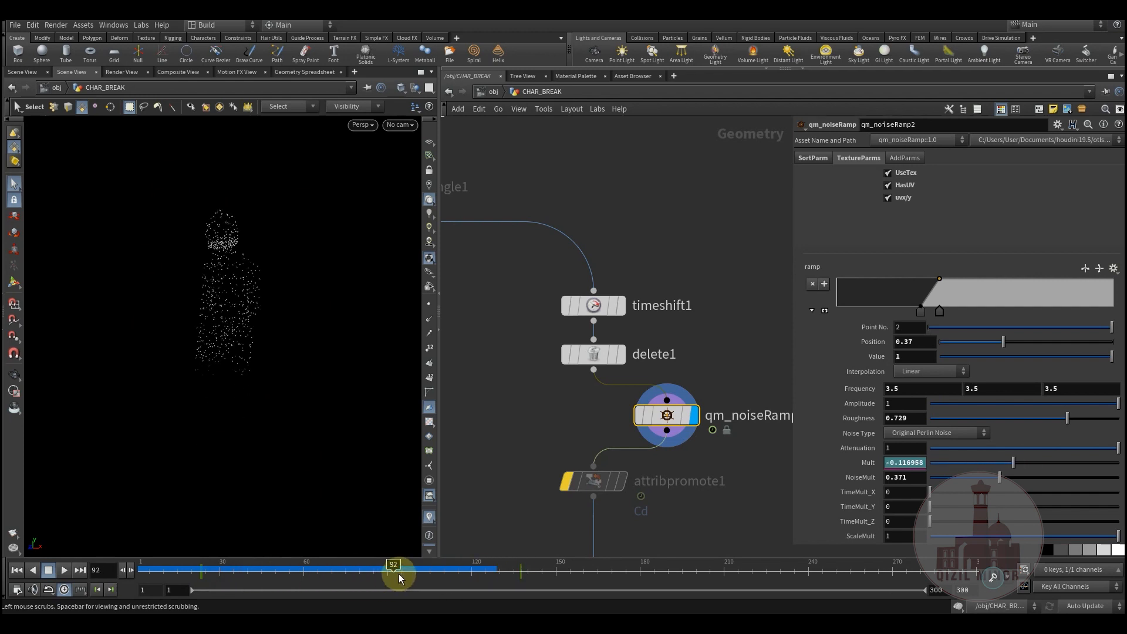
Step: Bypass timeshift1 and scrub the timeline from frame 18 to frame 81 to check the points on the moving character
click(555, 270)
middle_drag(511, 399, 544, 357)
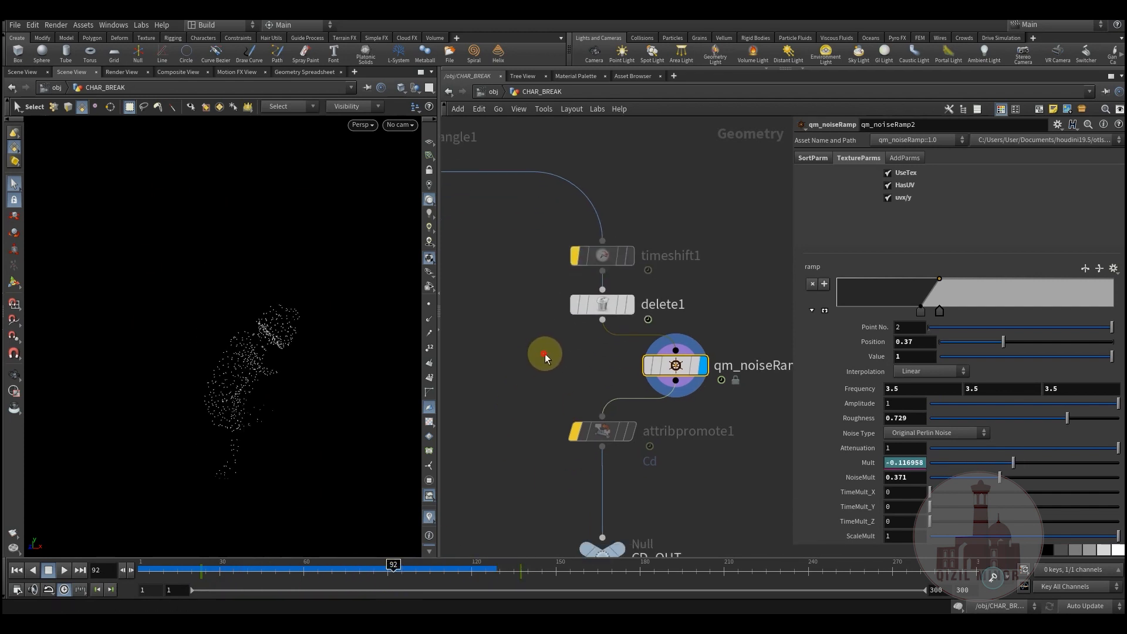
click(184, 568)
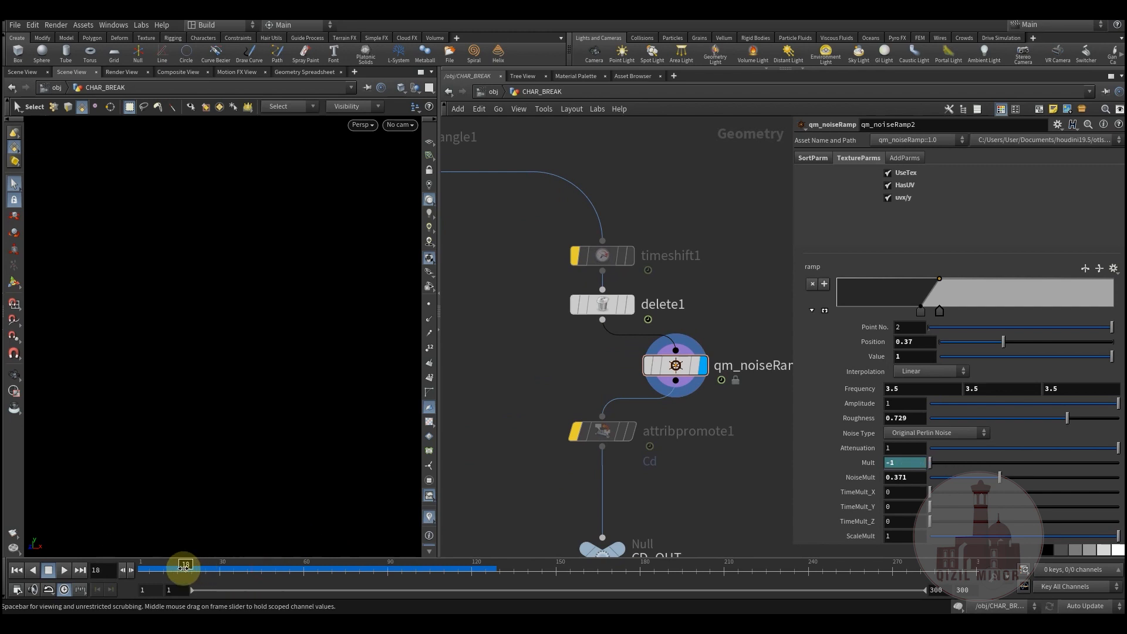
drag(239, 565, 270, 566)
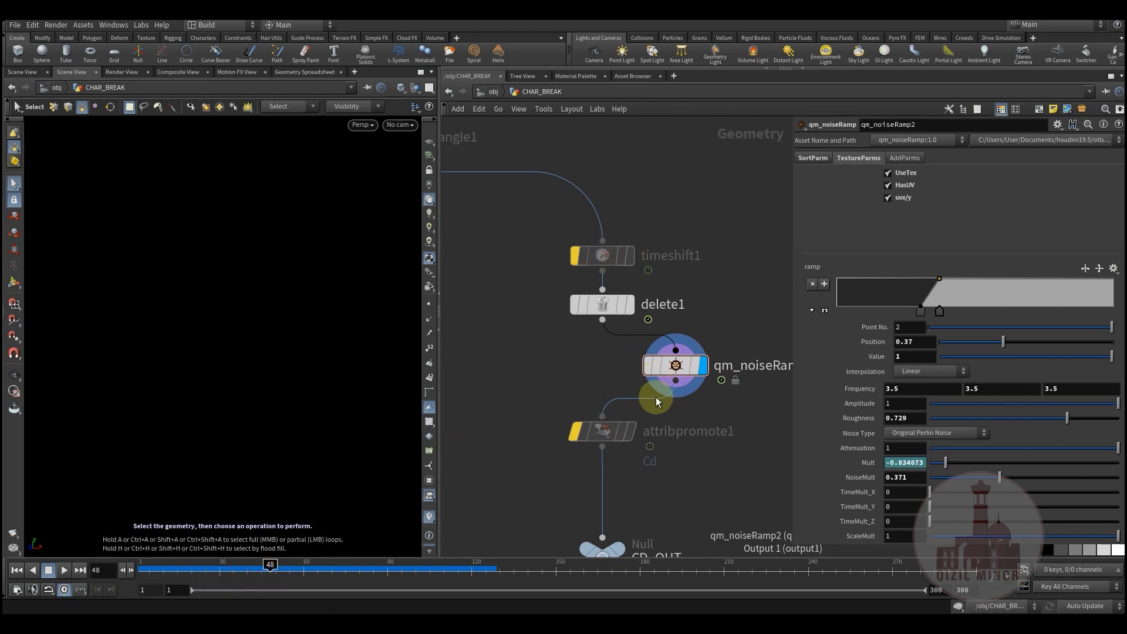
click(271, 567)
drag(269, 568, 284, 572)
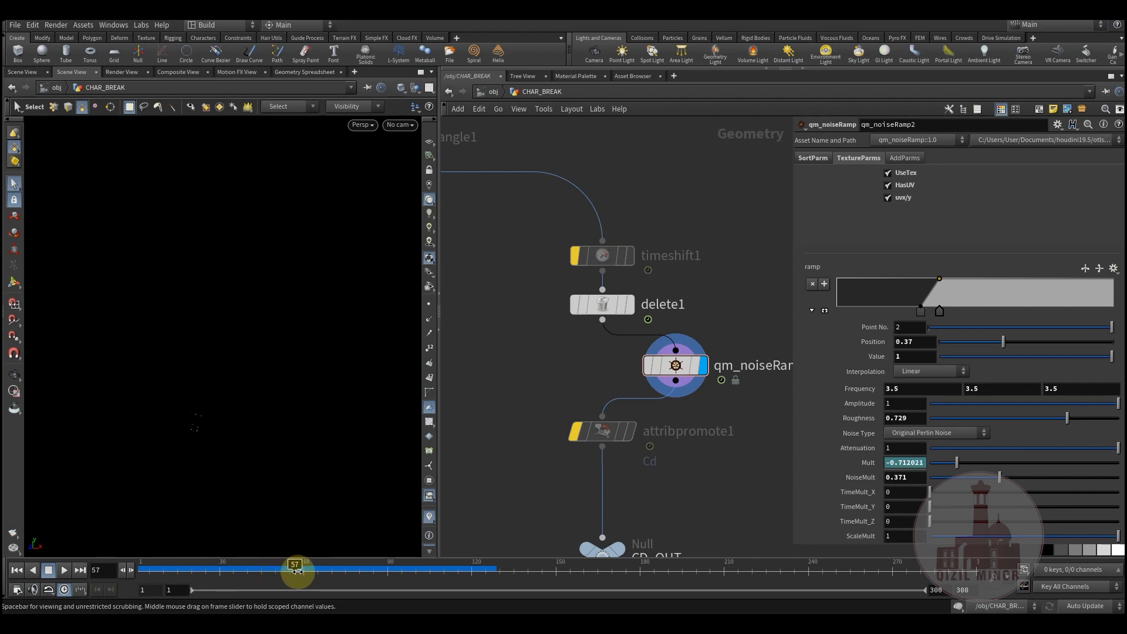
drag(333, 572, 362, 570)
Step: Scrub repeatedly through the animation, ending at frame 106, and inspect the noise-ramp points from another angle
click(170, 394)
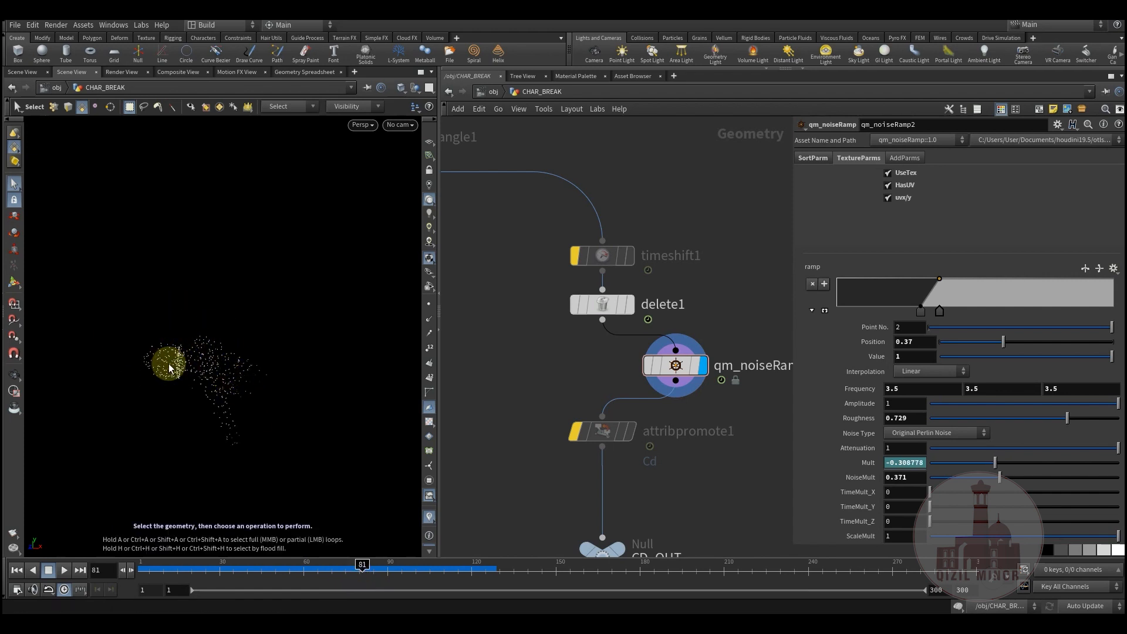
mouse_move(365, 568)
mouse_down()
mouse_move(476, 572)
mouse_move(271, 558)
mouse_move(357, 563)
mouse_up()
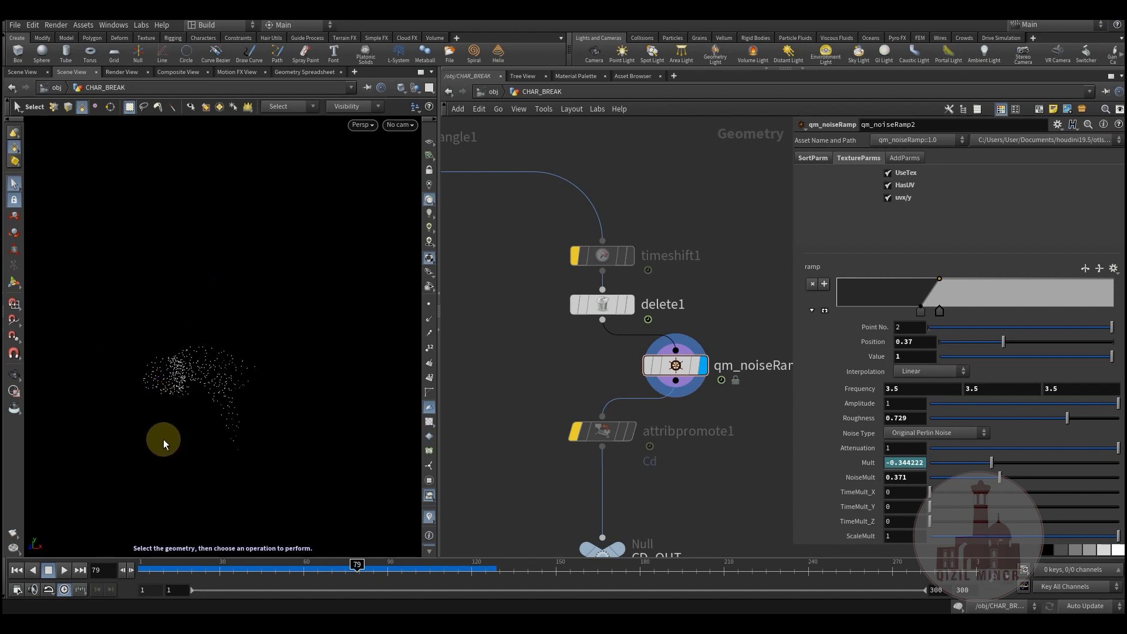
drag(251, 562, 368, 563)
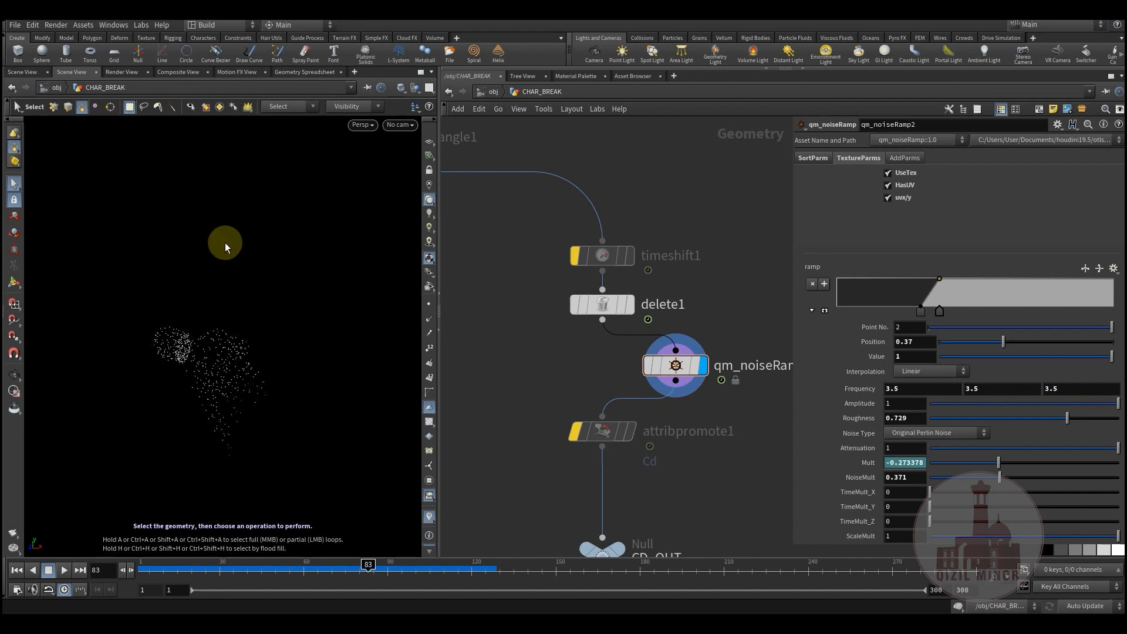
drag(207, 563, 412, 574)
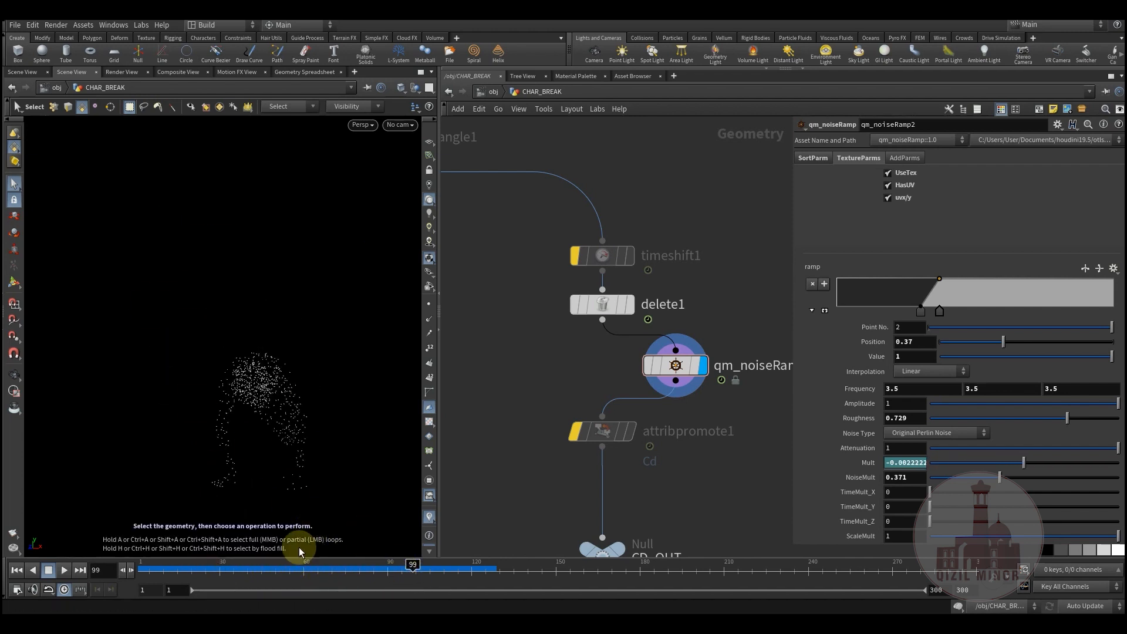
drag(207, 565, 334, 578)
drag(234, 563, 373, 573)
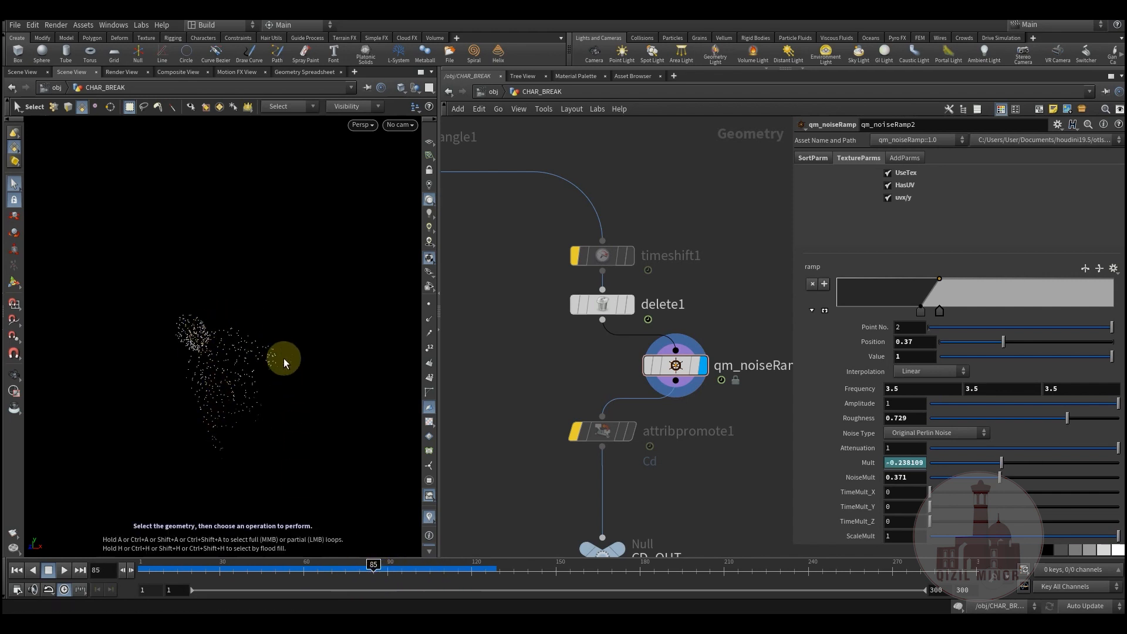
drag(239, 578, 382, 581)
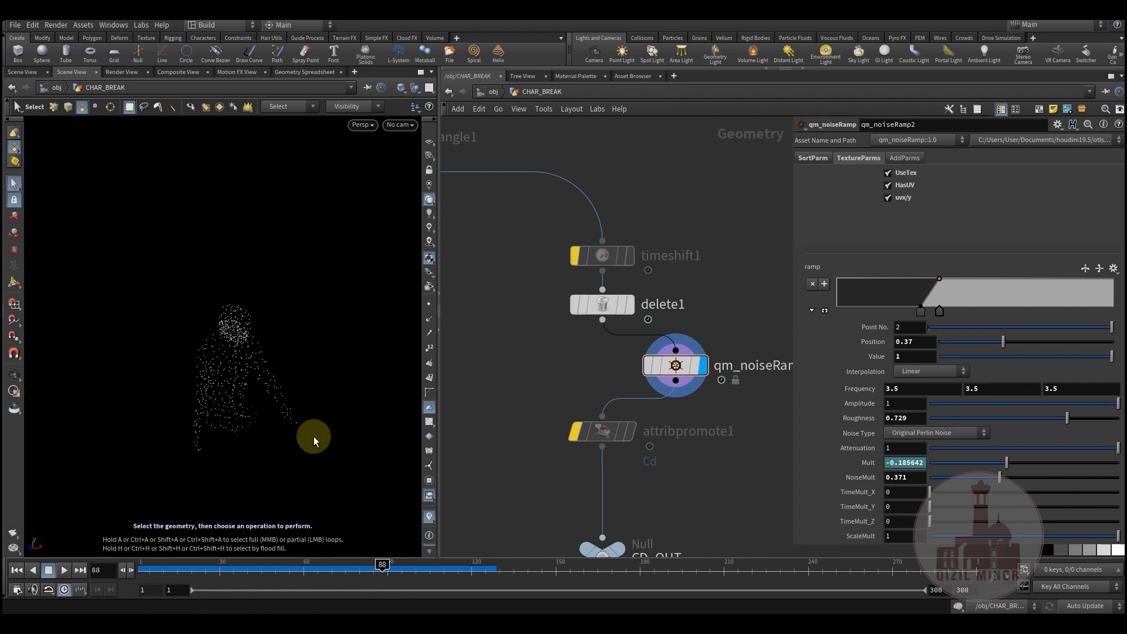
drag(253, 567, 432, 566)
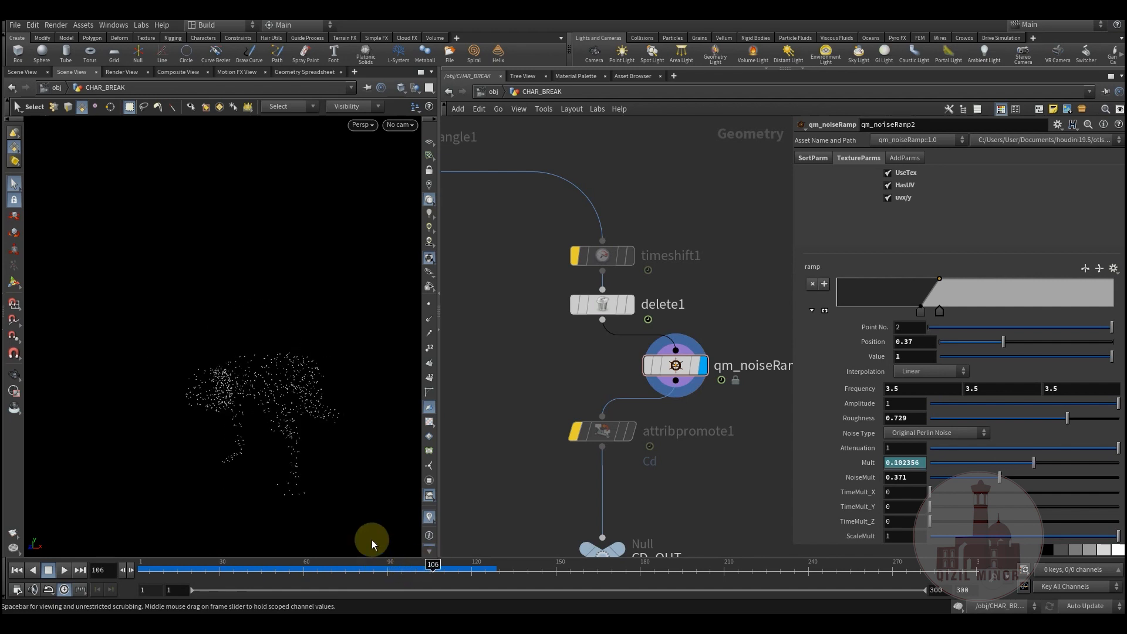
alt+drag(267, 400, 287, 385)
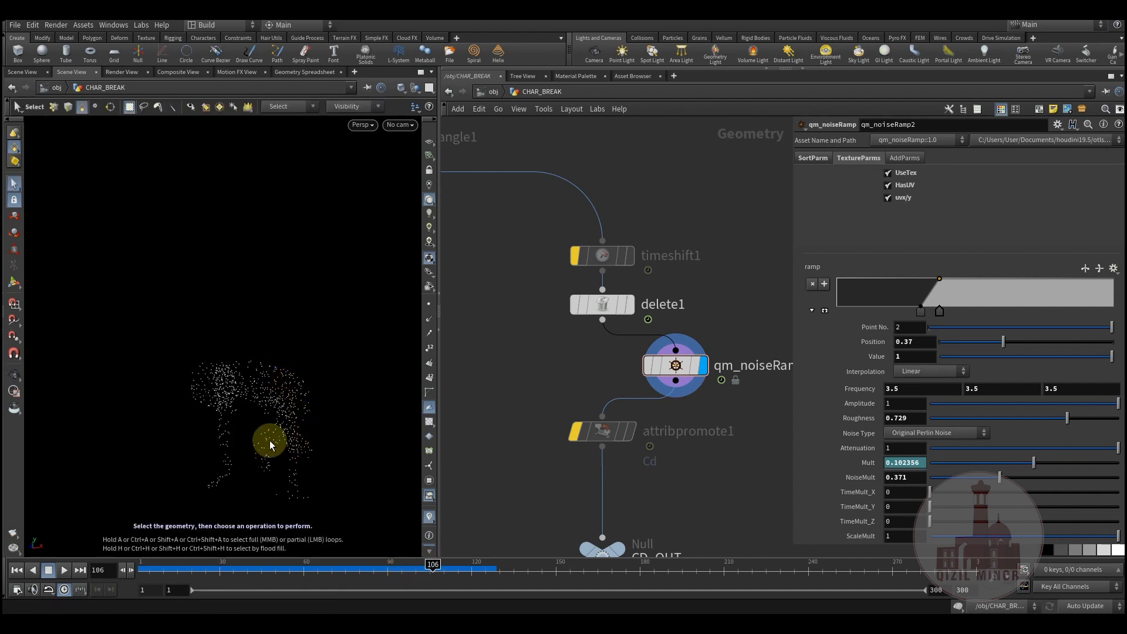
Step: Scrub the animation, ending at frame 92, and orbit around the noise-ramp points to inspect their spread
drag(221, 568, 199, 567)
drag(308, 575, 395, 572)
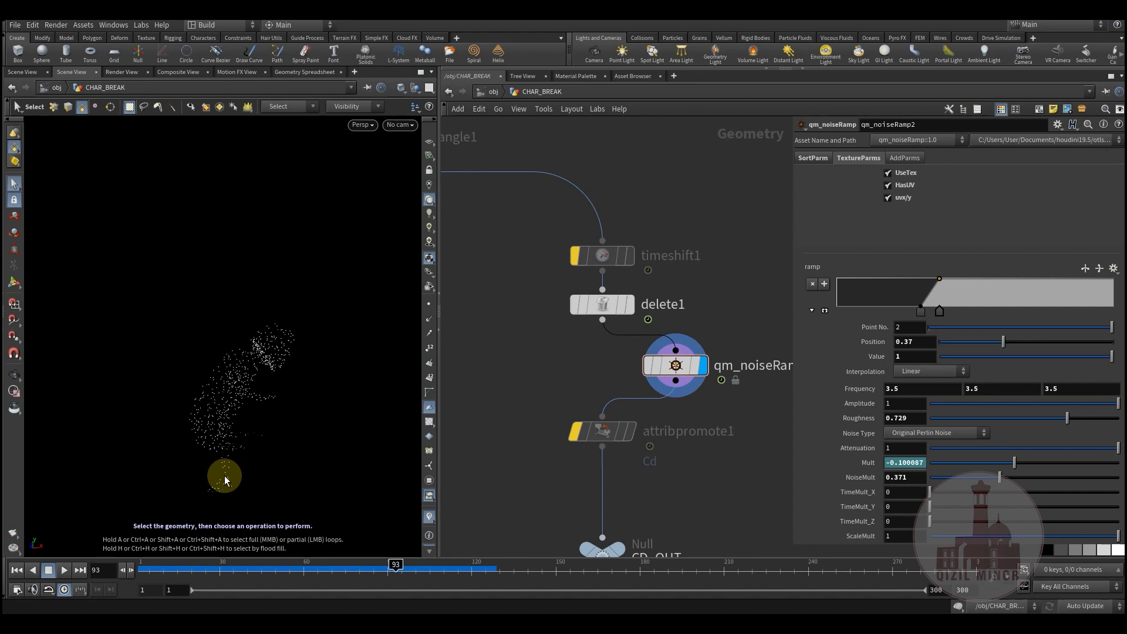
drag(238, 570, 394, 568)
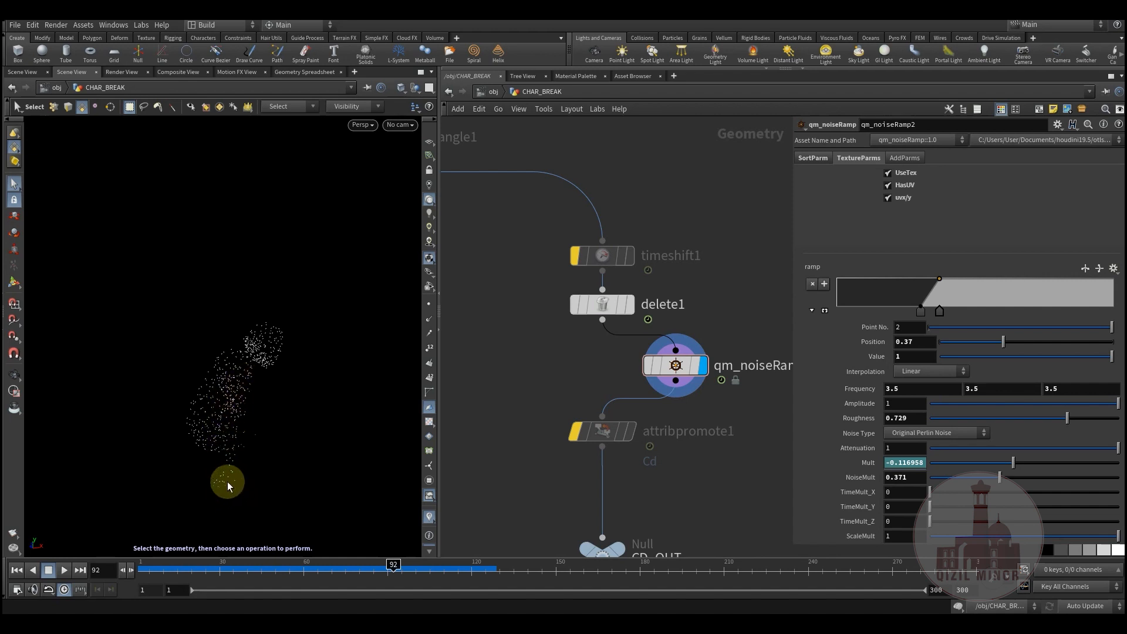
key(Escape)
drag(245, 409, 212, 403)
key(s)
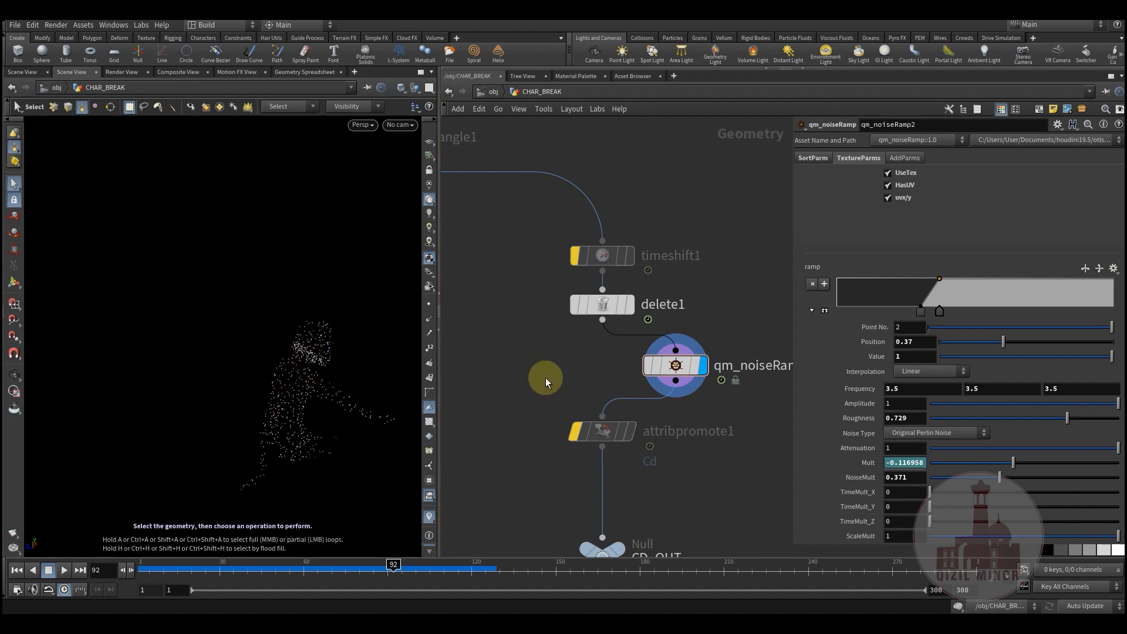
Step: Turn off the bypass on timeshift1 and select the CD_OUT null to review its settings
scroll(545, 378, down, 5)
middle_drag(514, 406, 555, 453)
click(626, 330)
middle_drag(542, 415, 599, 261)
middle_drag(605, 390, 576, 347)
drag(576, 347, 679, 431)
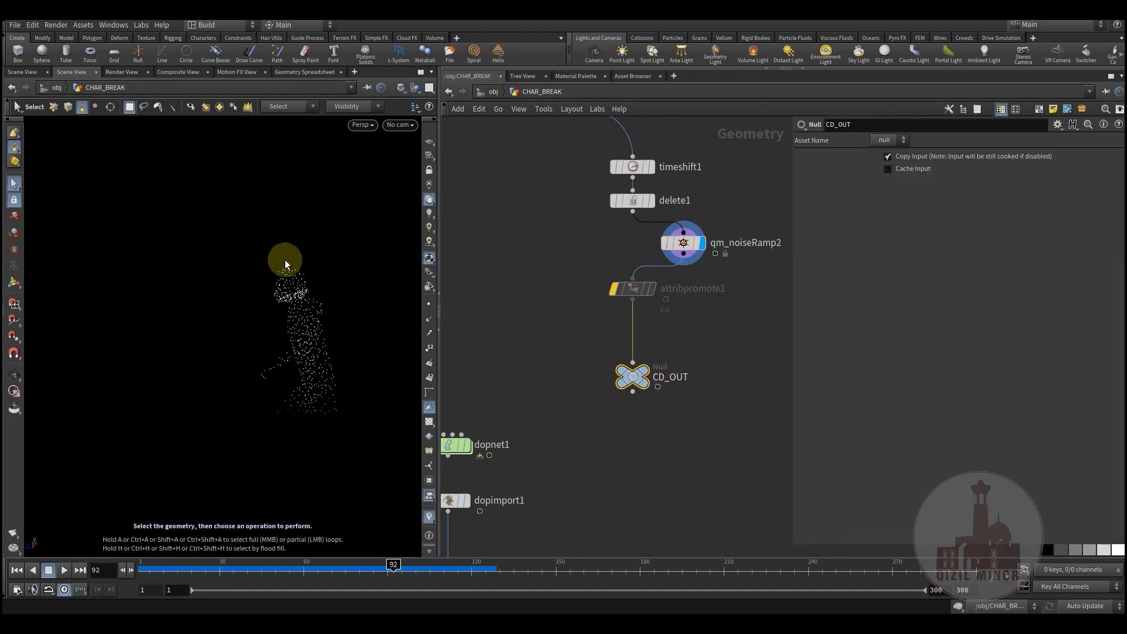
drag(546, 335, 714, 431)
middle_drag(495, 391, 575, 353)
Step: Return to frame 1, then display dopnet1 and enter its network with the character framed in view
click(140, 575)
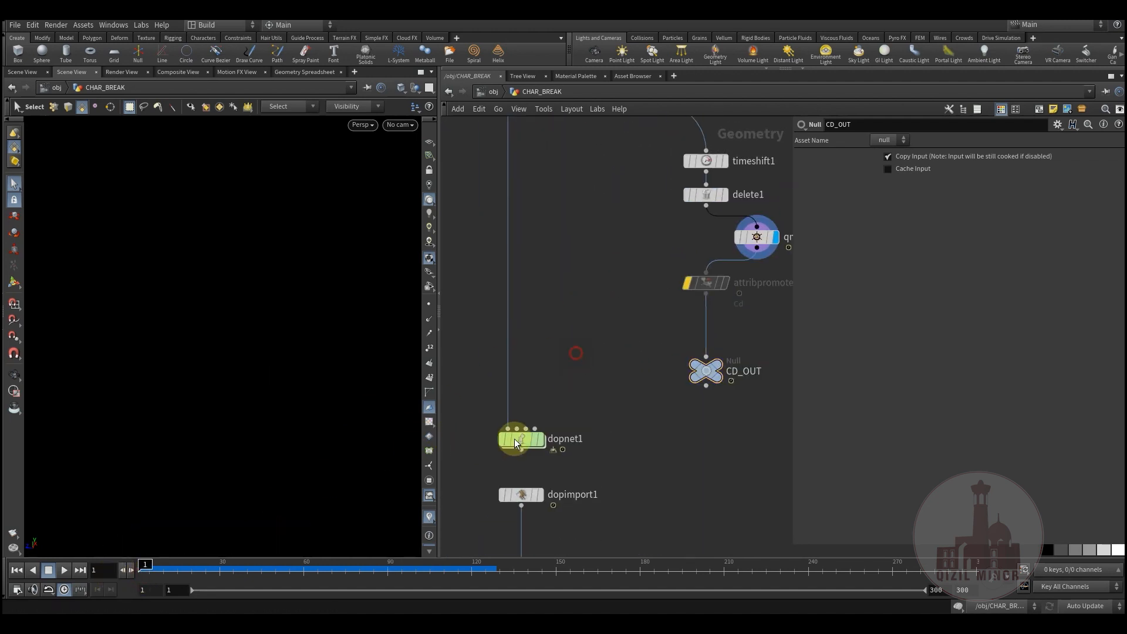
click(545, 425)
double_click(522, 439)
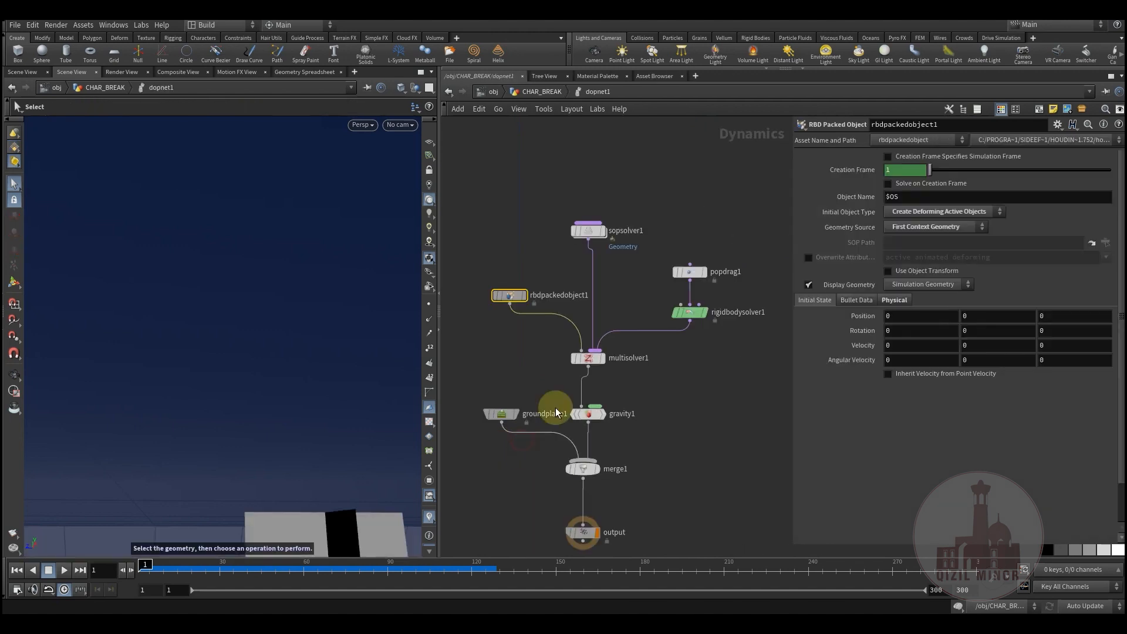
alt+drag(374, 417, 237, 372)
alt+middle_drag(320, 229, 210, 439)
alt+drag(282, 407, 279, 344)
Step: Select gravity1 in the dopnet network to review its force settings and its place beside groundplane1
middle_drag(655, 452, 668, 371)
drag(464, 306, 679, 477)
drag(598, 336, 600, 377)
click(630, 347)
middle_drag(645, 317, 649, 357)
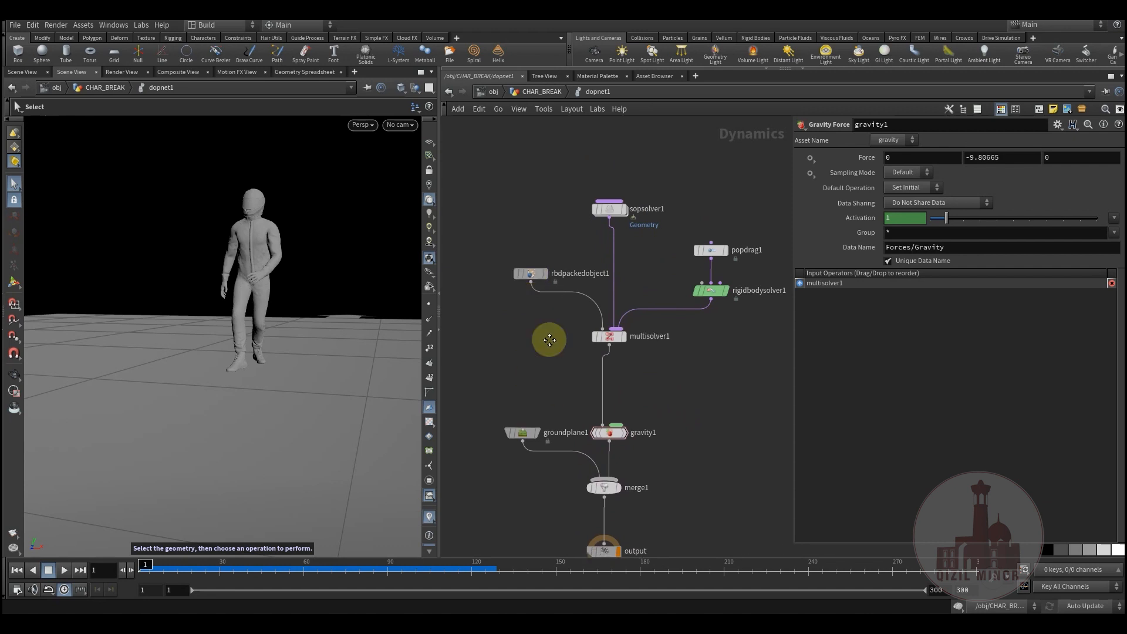
middle_drag(596, 425, 598, 348)
mouse_move(605, 342)
mouse_down()
mouse_move(606, 316)
mouse_move(607, 339)
mouse_up()
drag(513, 349, 502, 345)
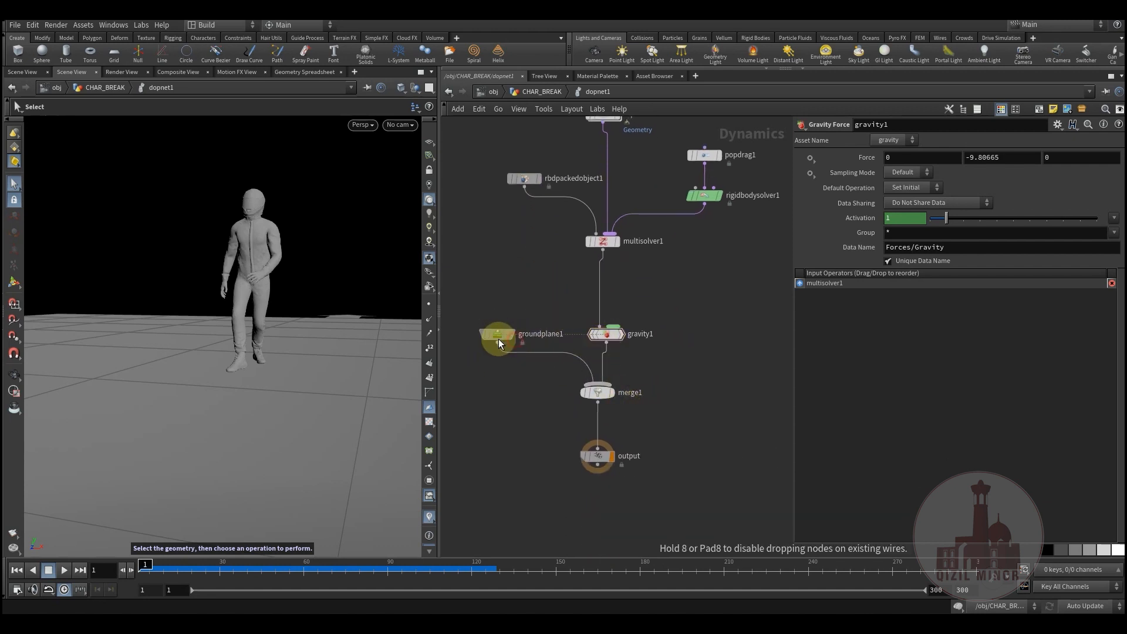
Step: Select the output node and then multisolver1 to review their settings and the solver's input operators
mouse_move(632, 465)
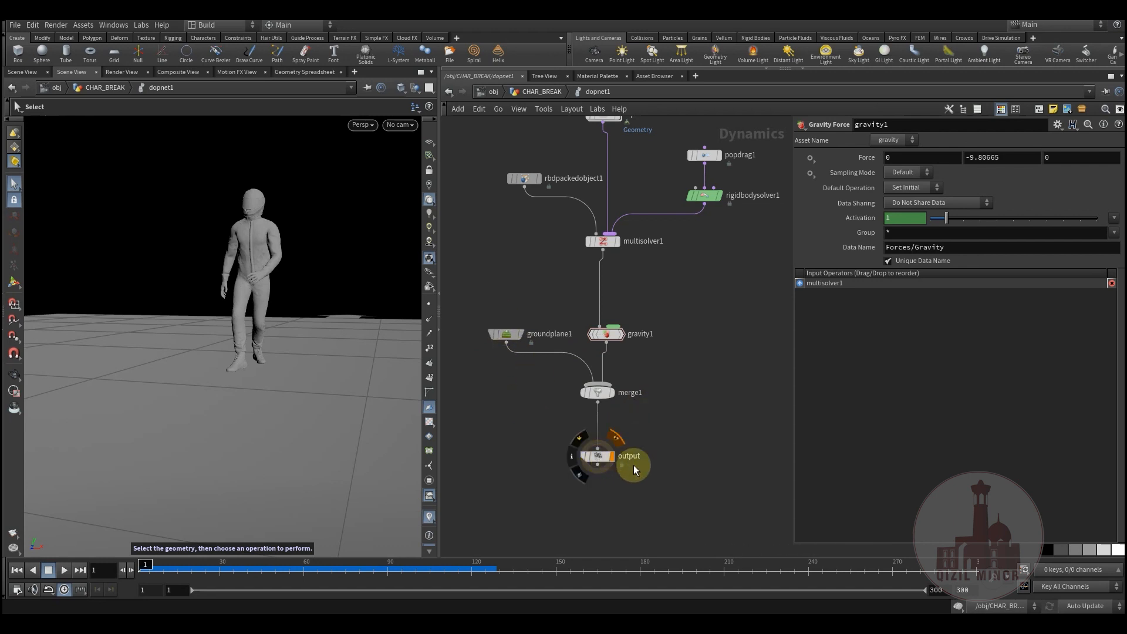
click(598, 456)
scroll(648, 468, up, 5)
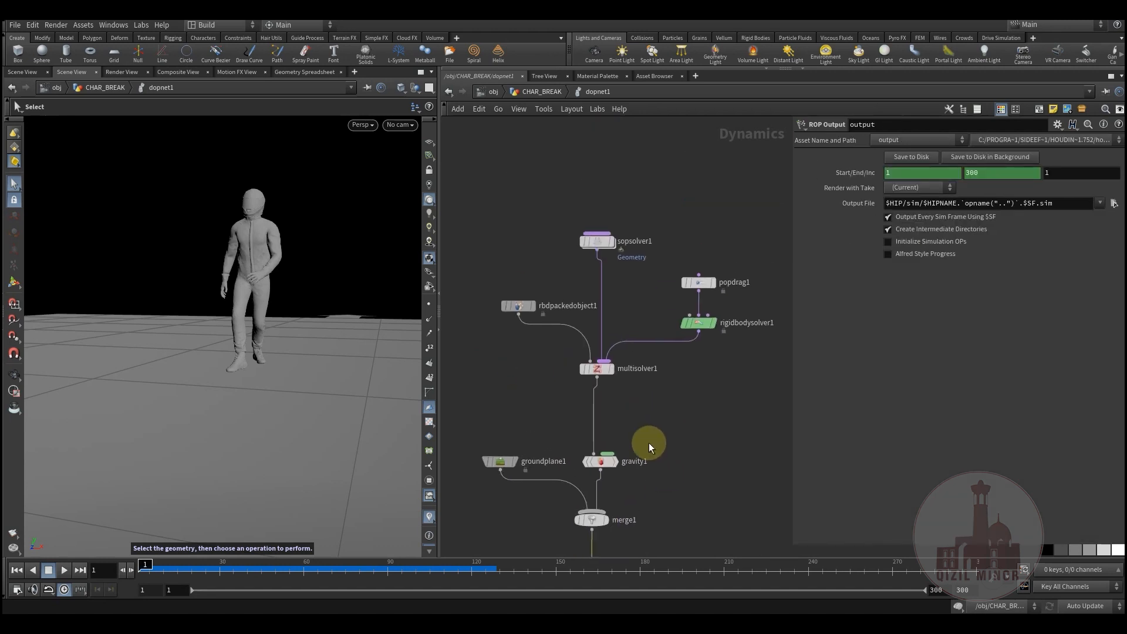
click(642, 368)
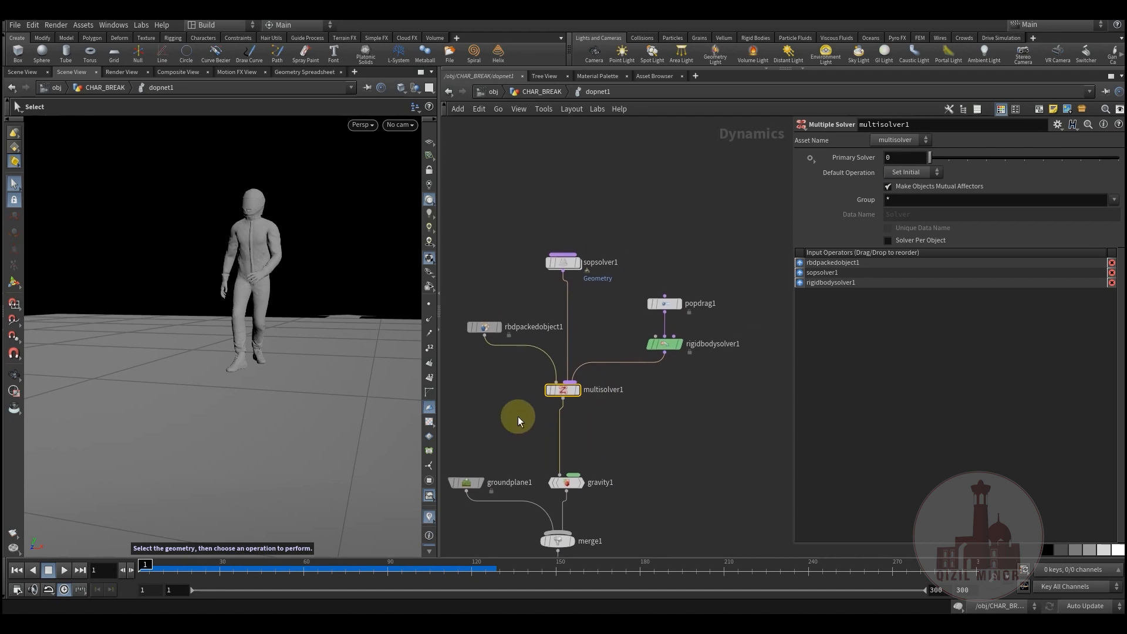
drag(617, 379, 619, 379)
middle_drag(637, 422, 645, 426)
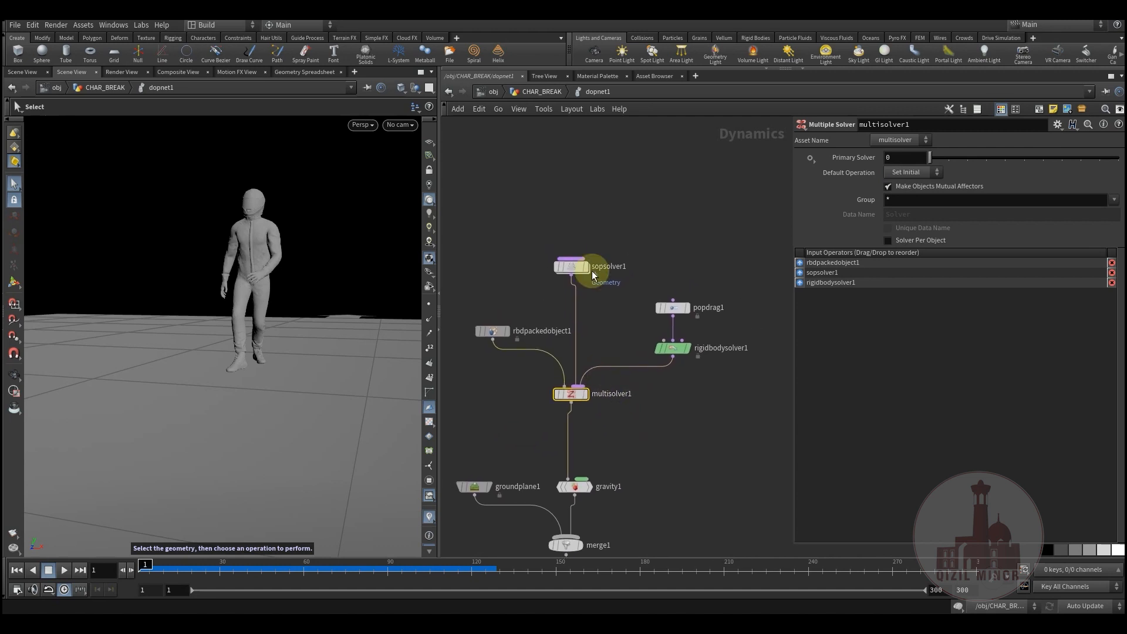
Step: Select sopsolver1 and then rbdpackedobject1 to review their solver and initial object settings
click(574, 259)
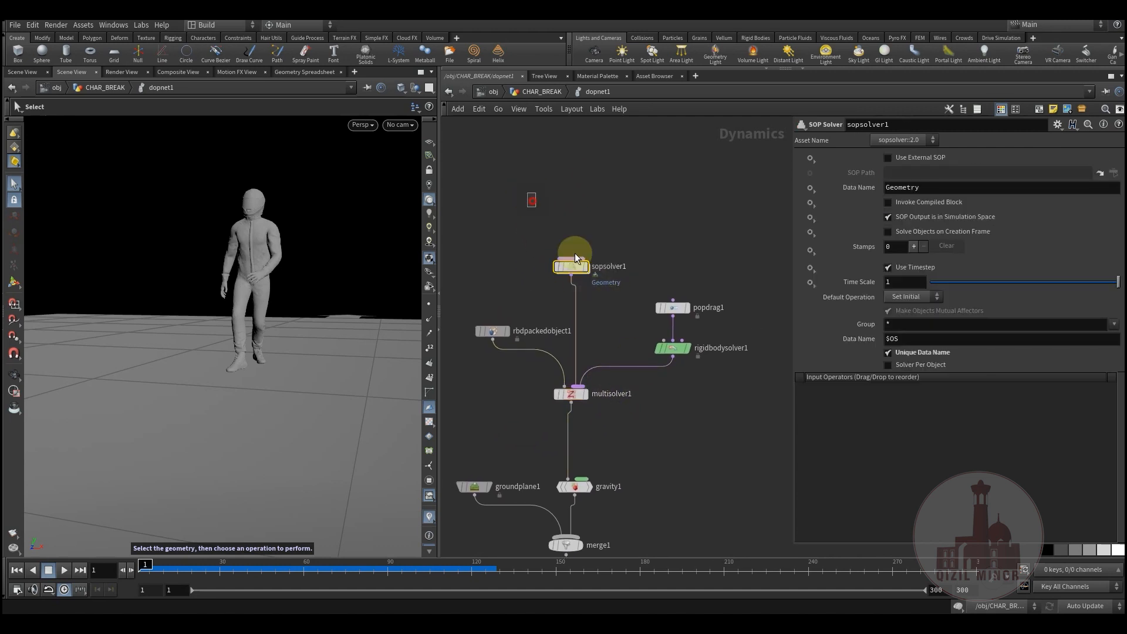
drag(633, 297, 634, 294)
drag(719, 389, 718, 390)
mouse_move(529, 386)
middle_down()
mouse_move(537, 368)
mouse_move(548, 377)
middle_up()
drag(491, 306, 535, 412)
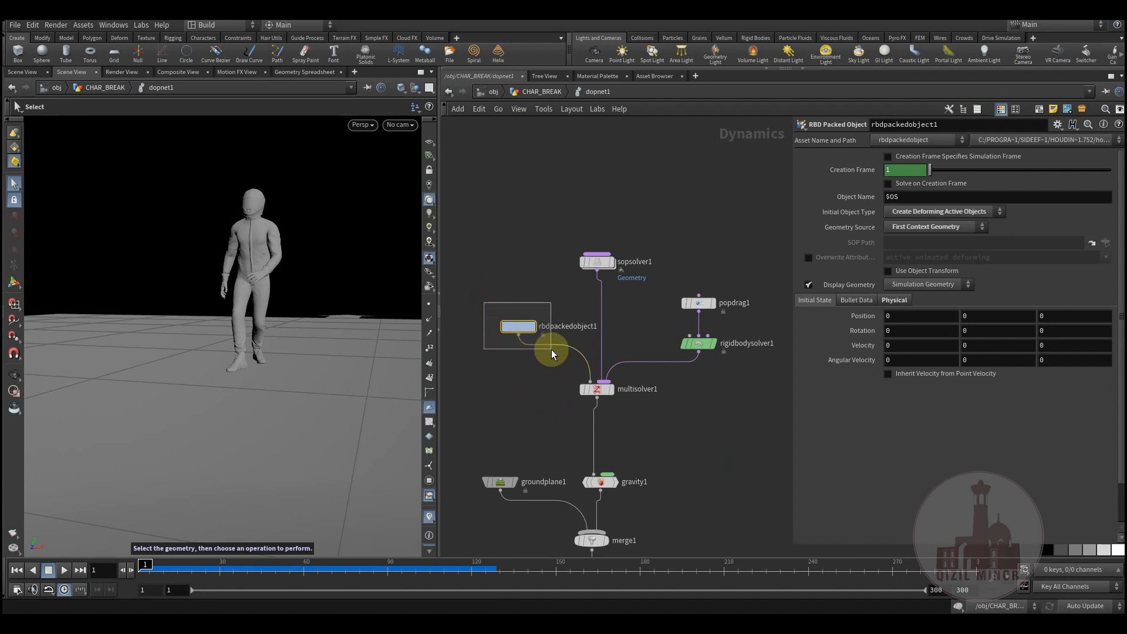
drag(551, 349, 484, 325)
drag(463, 274, 509, 330)
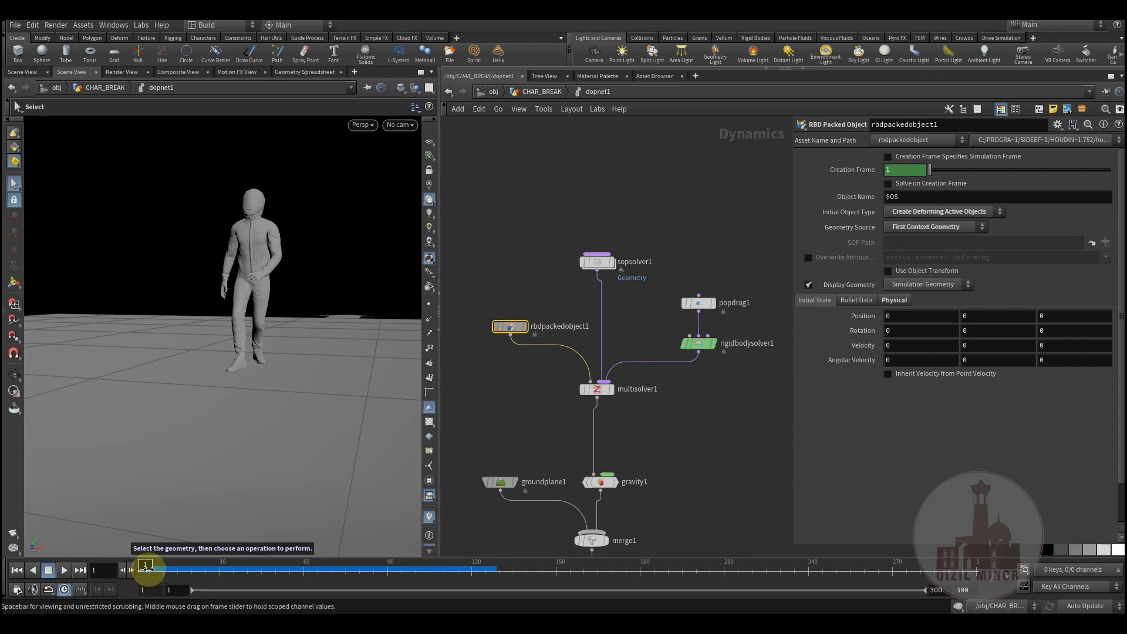
Step: Scrub the simulation forward from frame 1, then stop on frame 6 to check how the character's pieces behave
mouse_move(146, 569)
mouse_down()
mouse_move(183, 578)
mouse_move(97, 569)
mouse_up()
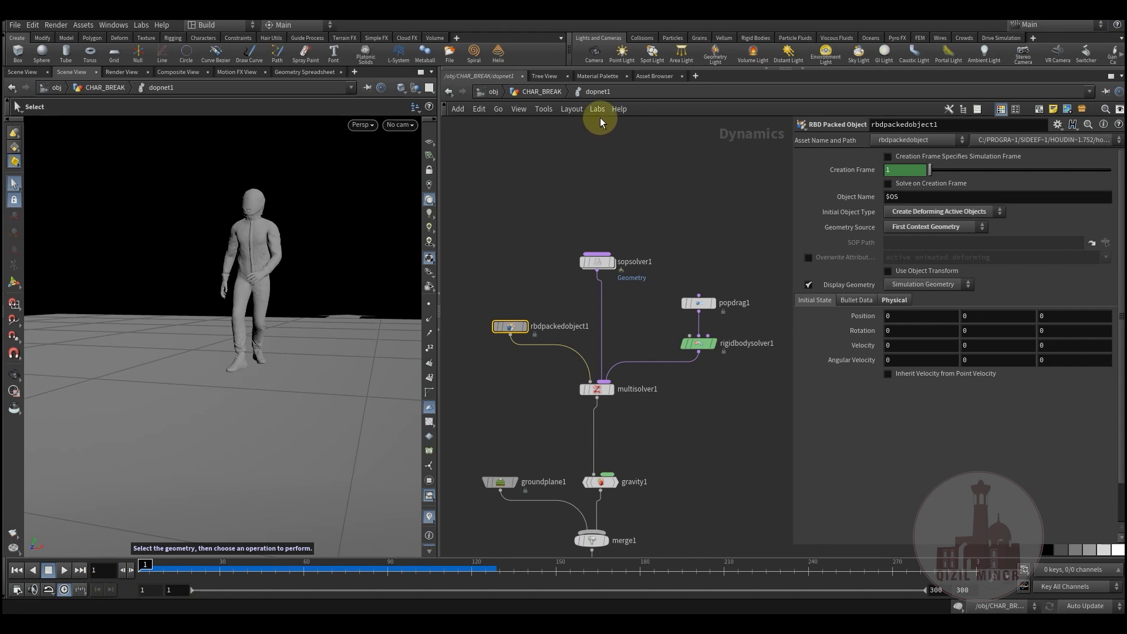
click(492, 307)
click(491, 307)
click(534, 237)
drag(148, 570, 196, 569)
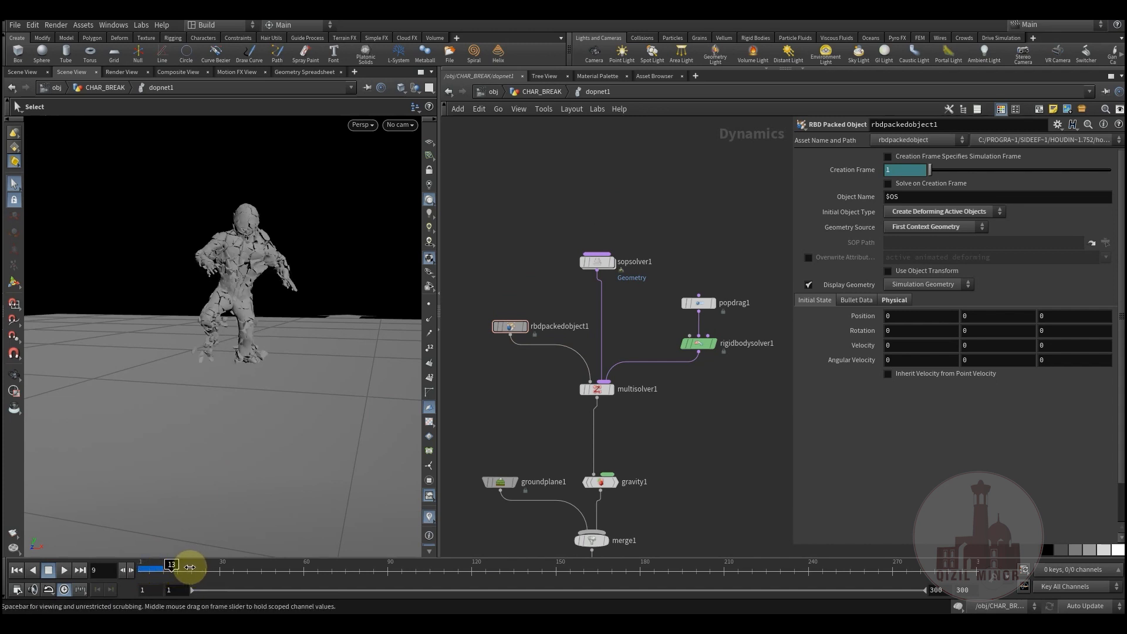
drag(147, 572, 152, 571)
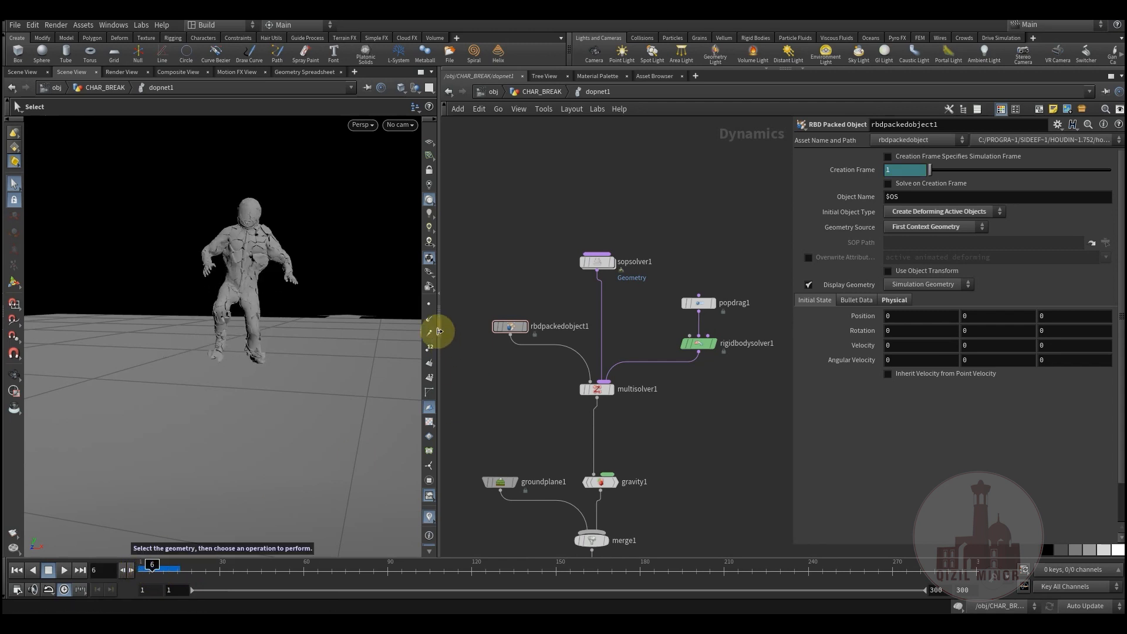
Step: Select rbdpackedobject1 to review its Initial Object Type, scrub the simulation past frame 30, and return to frame 1
drag(520, 344, 520, 345)
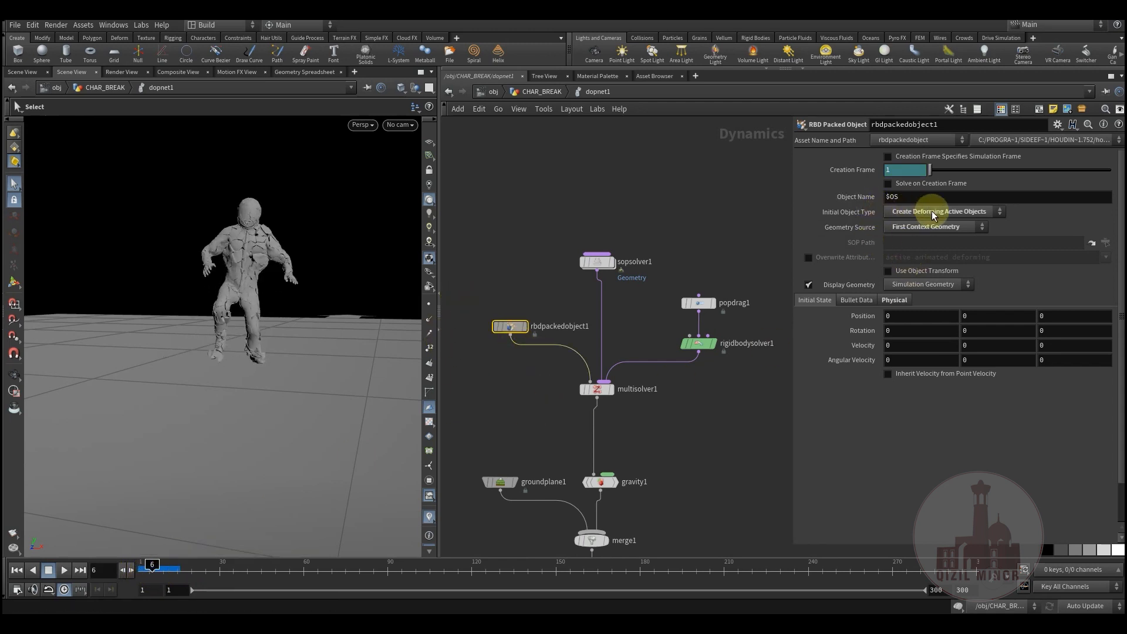
drag(151, 569, 224, 571)
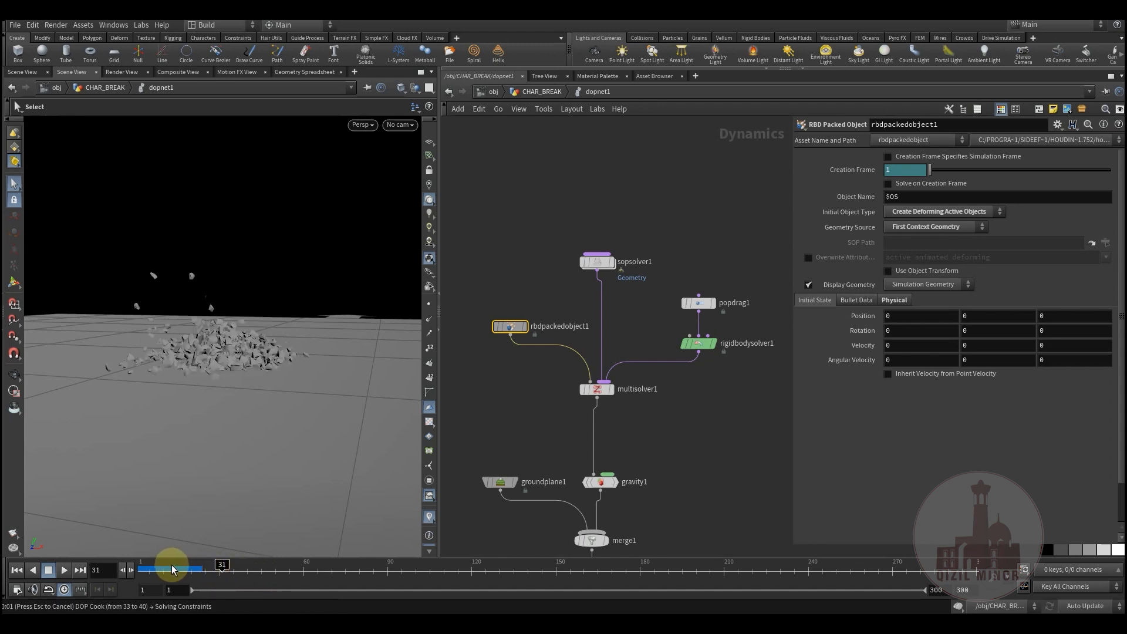
drag(167, 573, 136, 572)
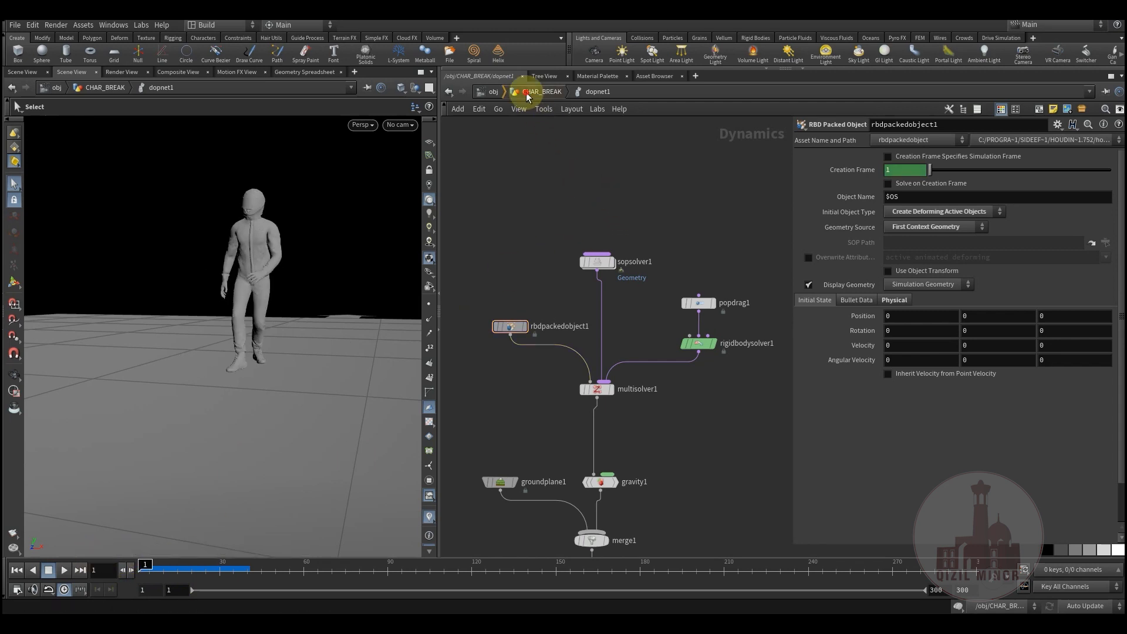
click(527, 94)
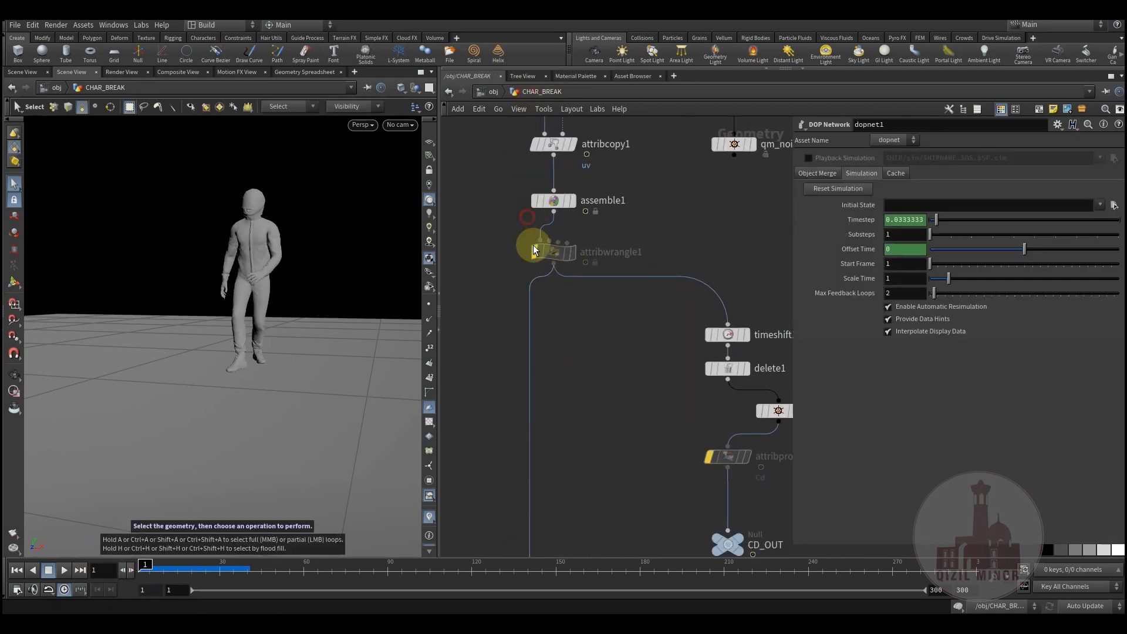
click(552, 252)
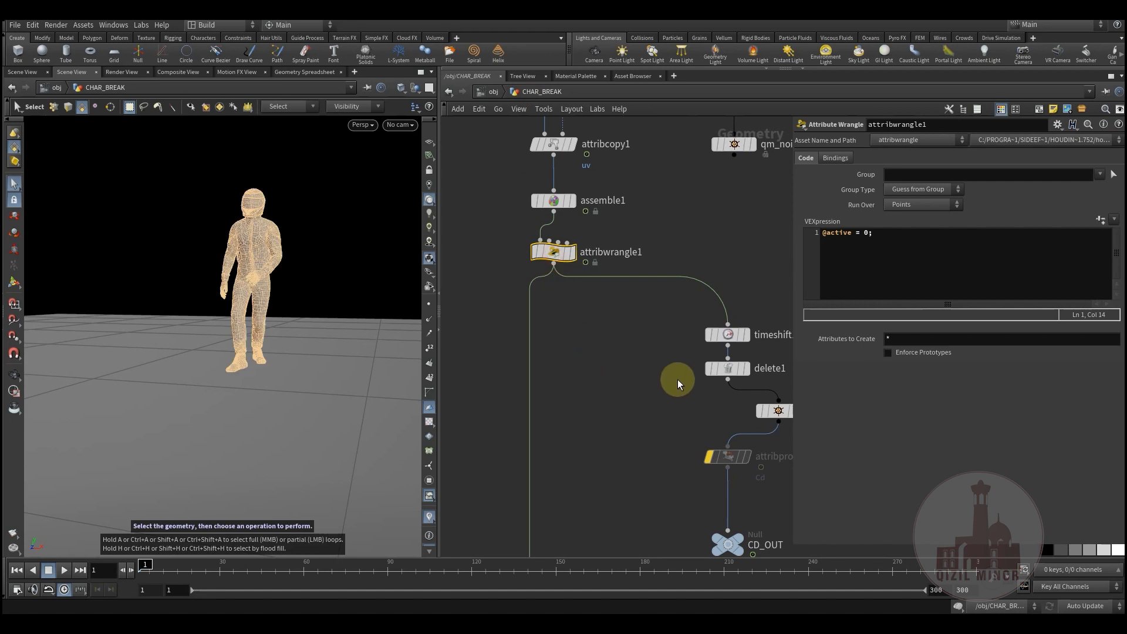
middle_drag(602, 249, 618, 3)
click(623, 304)
middle_drag(627, 274, 616, 514)
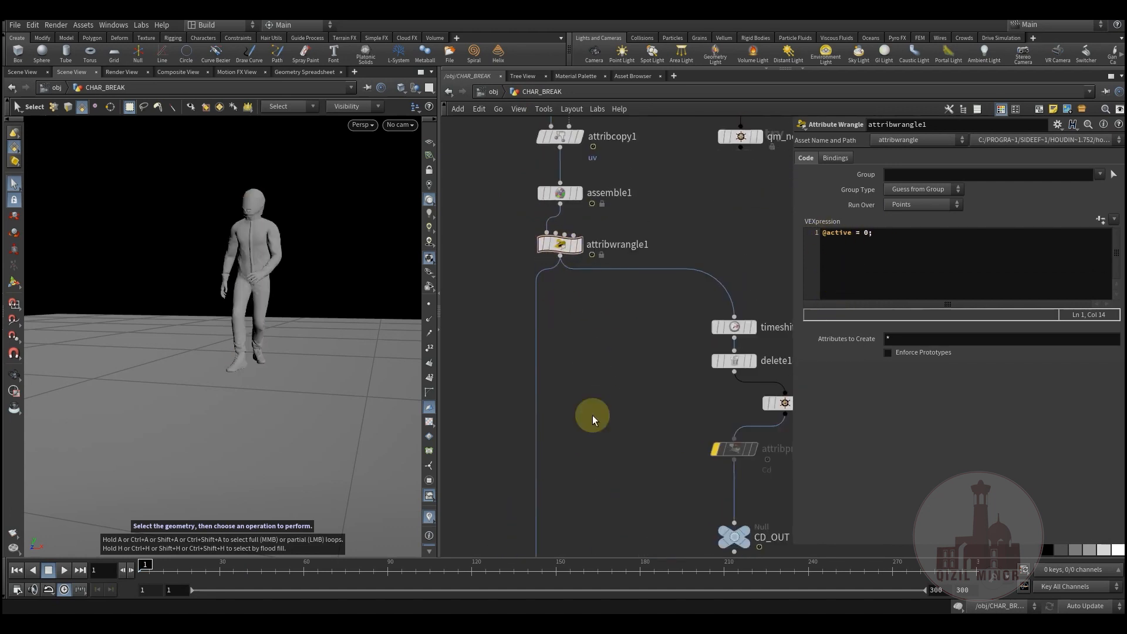
Step: Reopen dopnet1 and scrub the simulation to frame 25 to check the effect of the active attribute
middle_drag(593, 414, 605, 315)
middle_drag(577, 401, 587, 302)
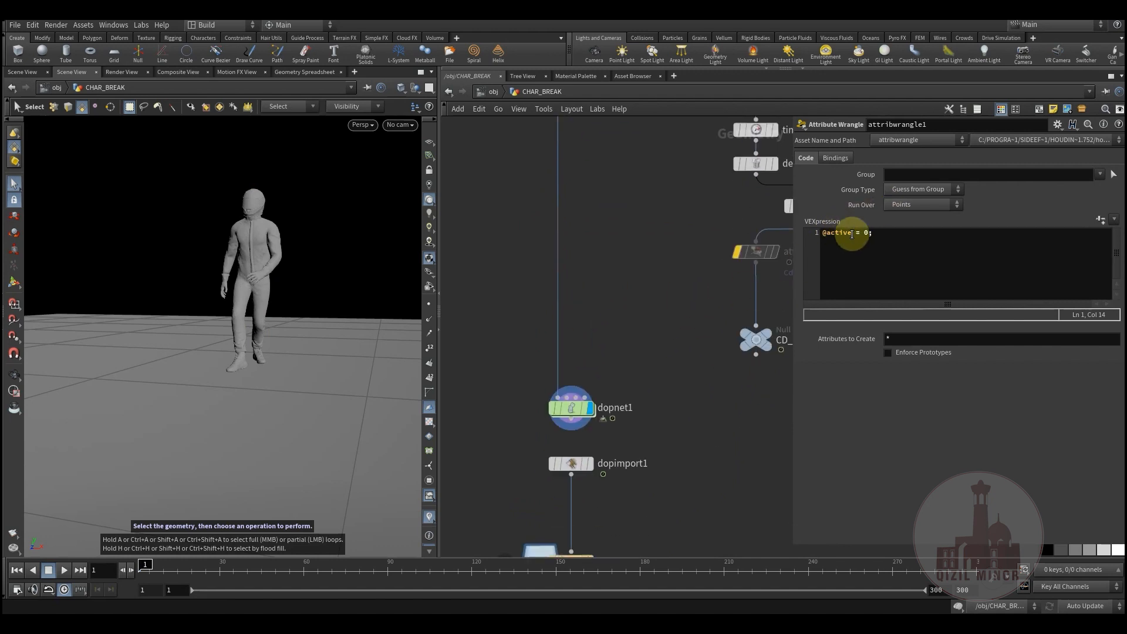
middle_drag(582, 419, 591, 375)
double_click(577, 365)
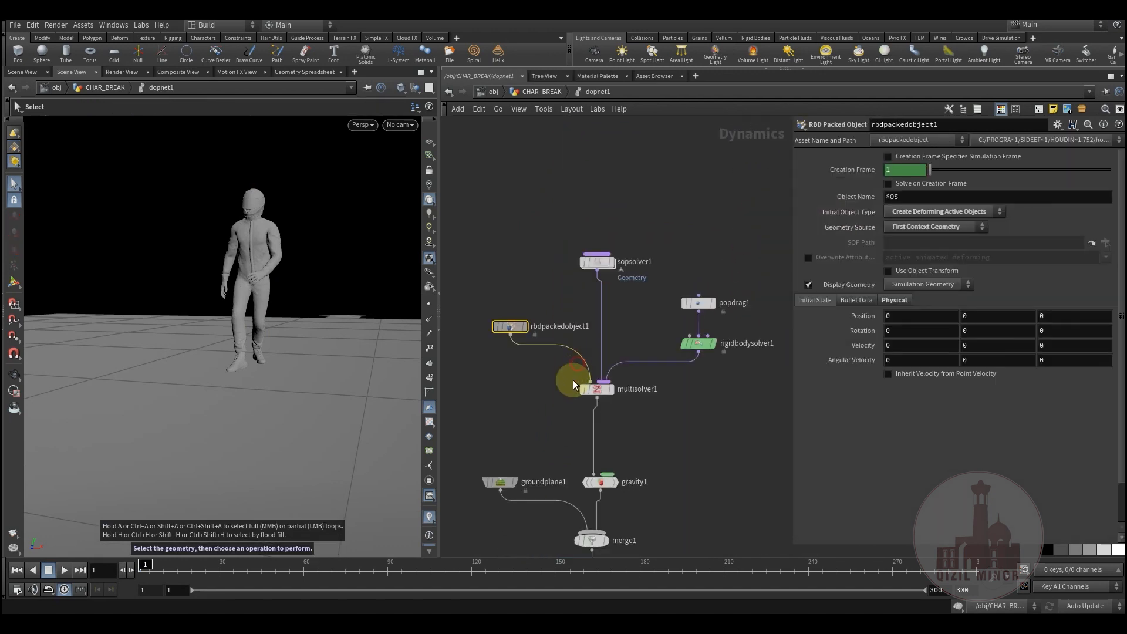
drag(149, 568, 221, 568)
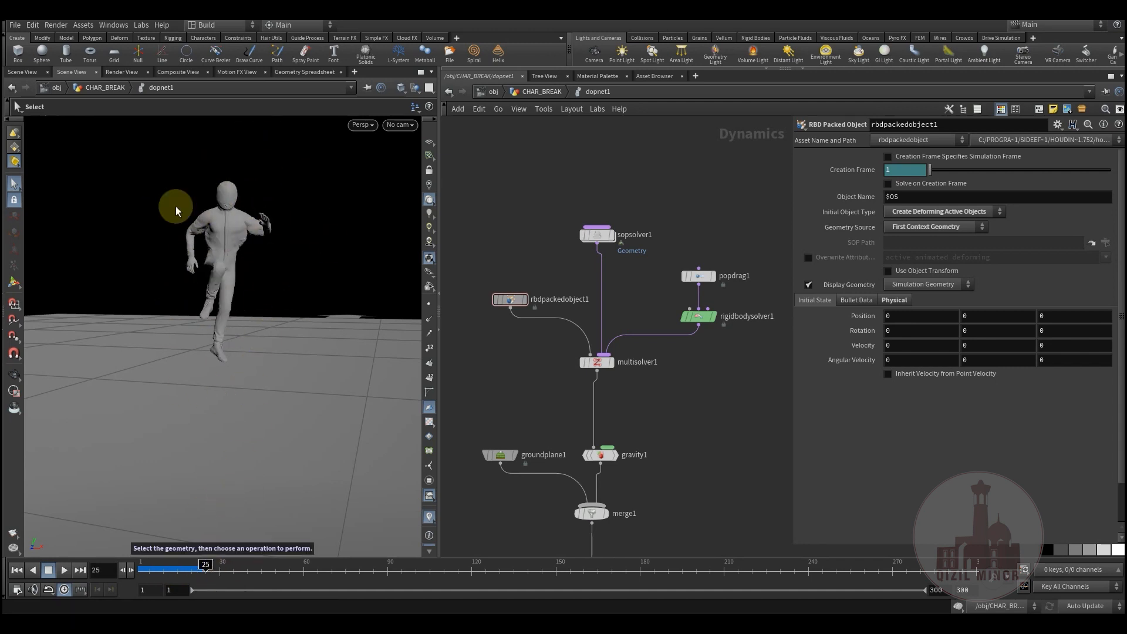
Step: Scrub the simulation through frames 57 and 94, orbit the view, and stop at frame 38 to inspect the breaking character
mouse_move(159, 570)
mouse_down()
mouse_move(150, 569)
mouse_move(297, 573)
mouse_up()
key(space)
drag(244, 317, 219, 395)
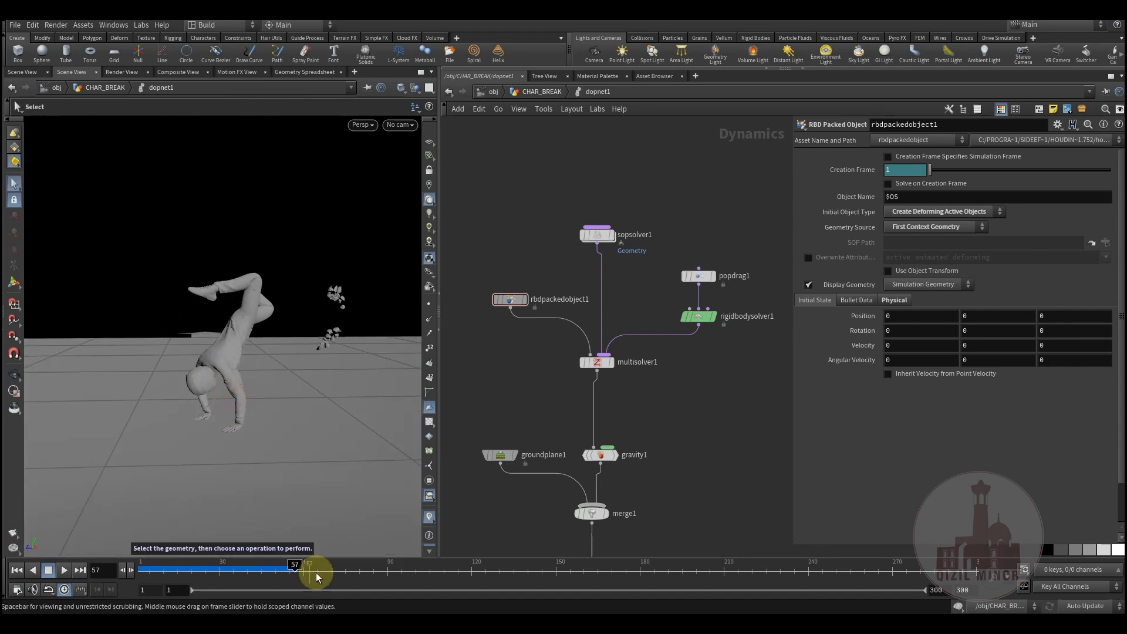
click(387, 579)
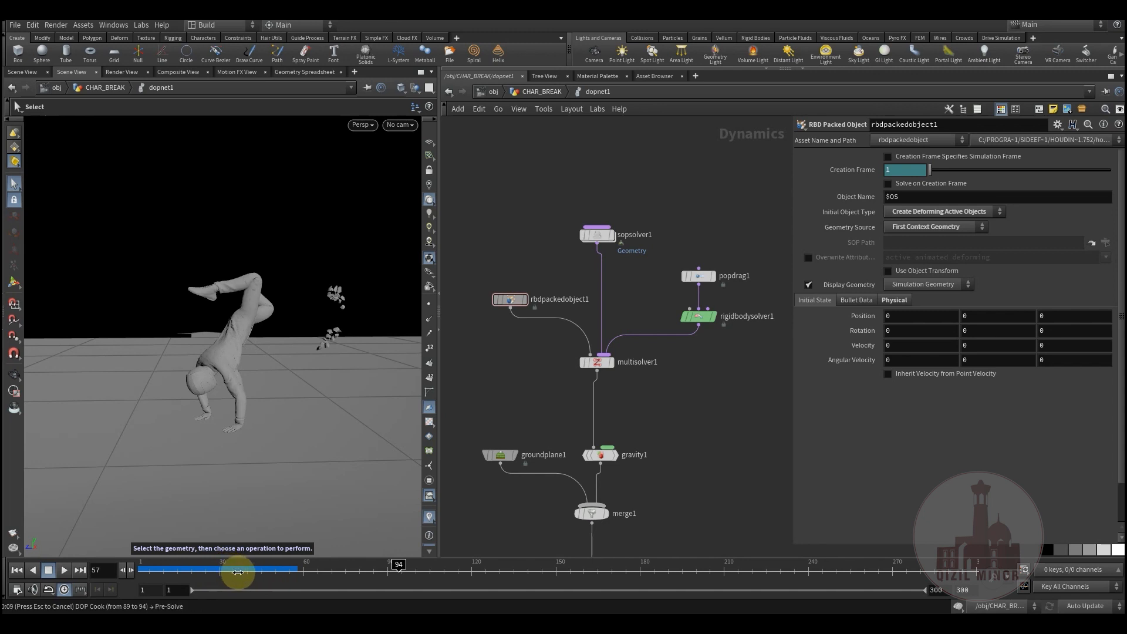
drag(197, 582, 289, 569)
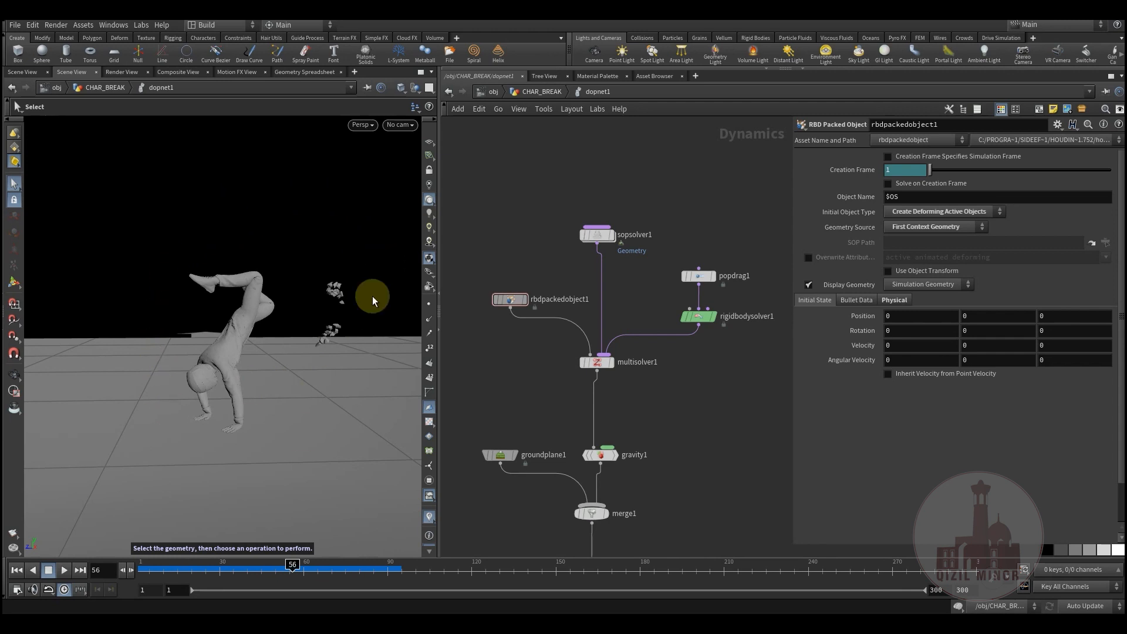
mouse_move(219, 566)
mouse_down()
mouse_move(378, 566)
mouse_move(229, 563)
mouse_move(252, 563)
mouse_move(241, 564)
mouse_up()
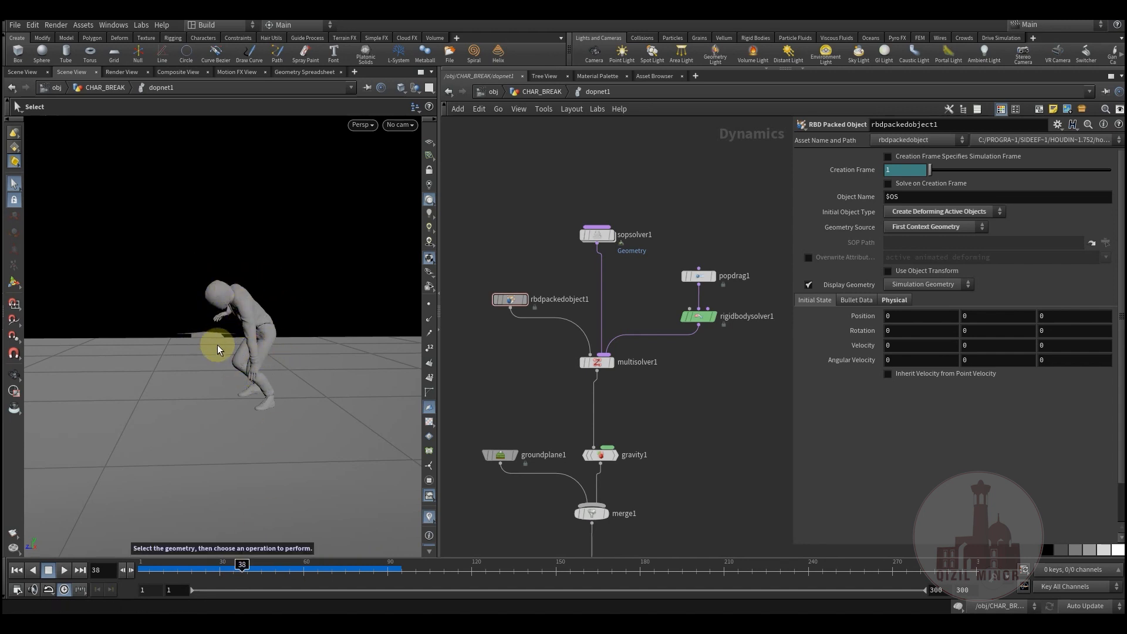
Step: Return to the CHAR_BREAK network and bypass timeshift1
middle_drag(516, 243, 489, 329)
click(534, 93)
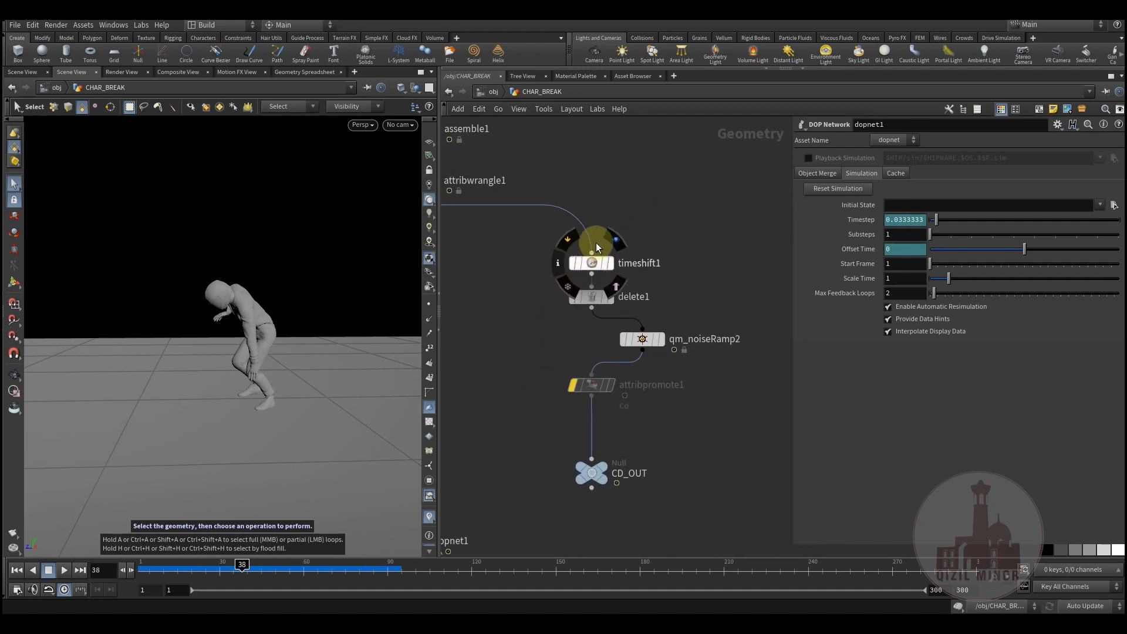
middle_drag(513, 332, 501, 338)
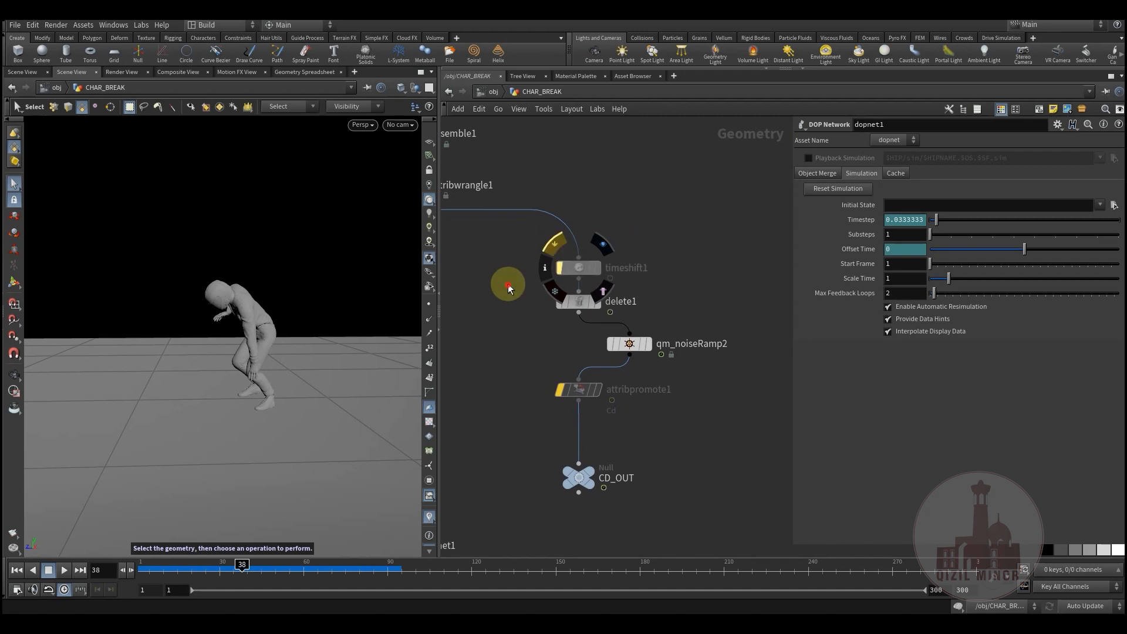
middle_drag(508, 288, 495, 344)
Step: Go up to the object level to view the character on the floor, then re-enter CHAR_BREAK
click(494, 92)
middle_drag(492, 232, 496, 231)
drag(176, 254, 266, 345)
drag(266, 346, 395, 398)
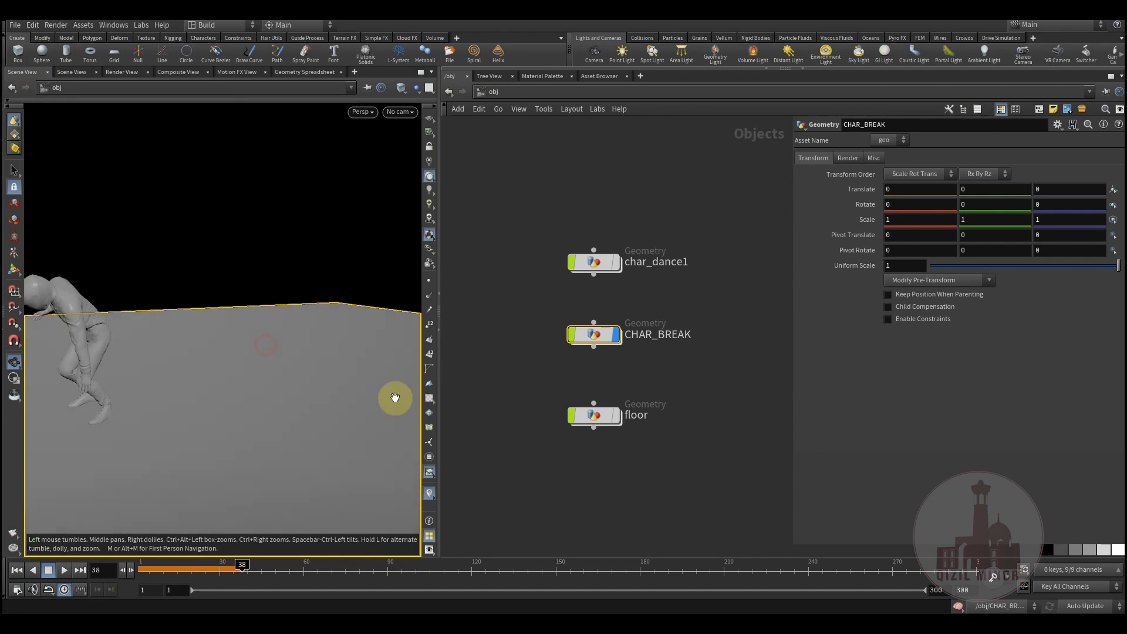
double_click(595, 335)
drag(163, 327, 296, 285)
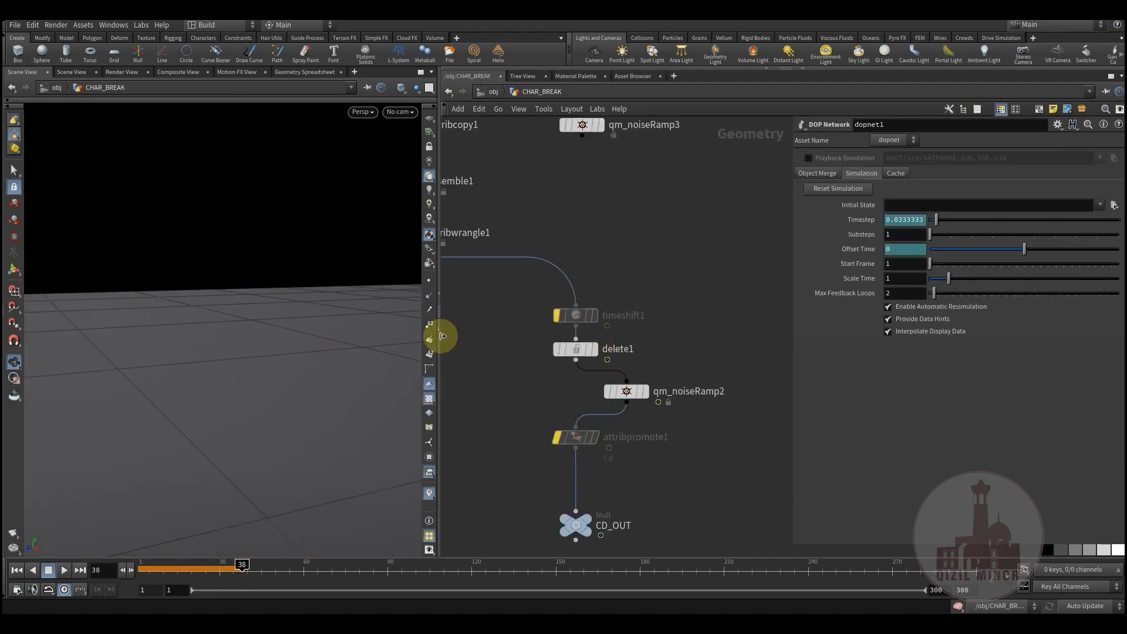
Step: Show the character in the viewport again, re-enable timeshift1, and scrub the animation to frame 16
click(429, 399)
drag(330, 370, 222, 378)
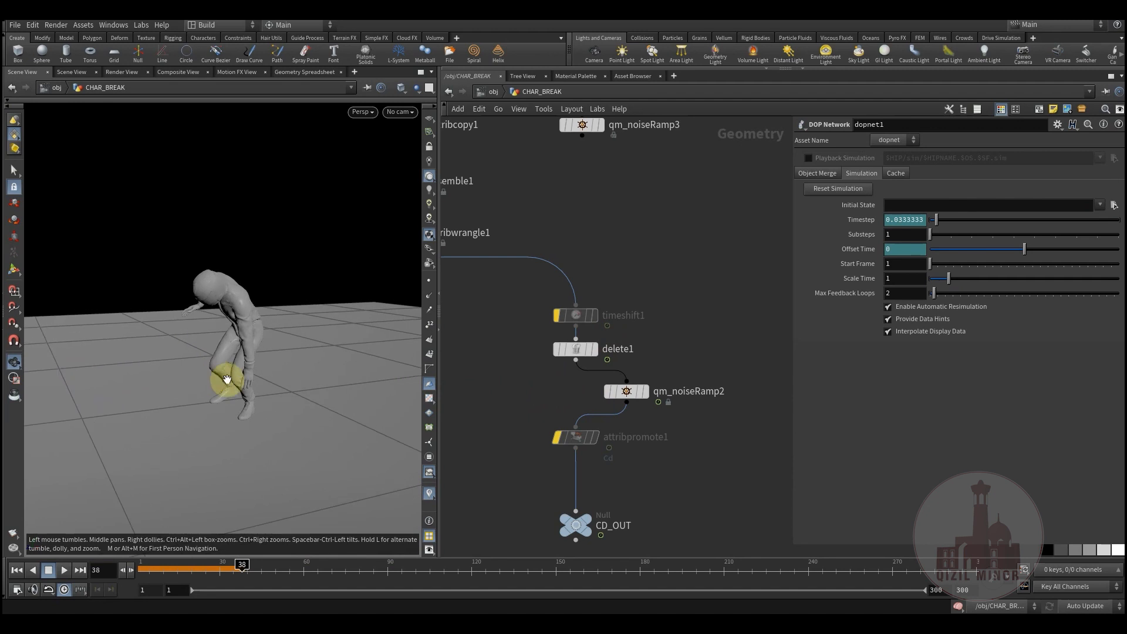
middle_drag(590, 324, 594, 301)
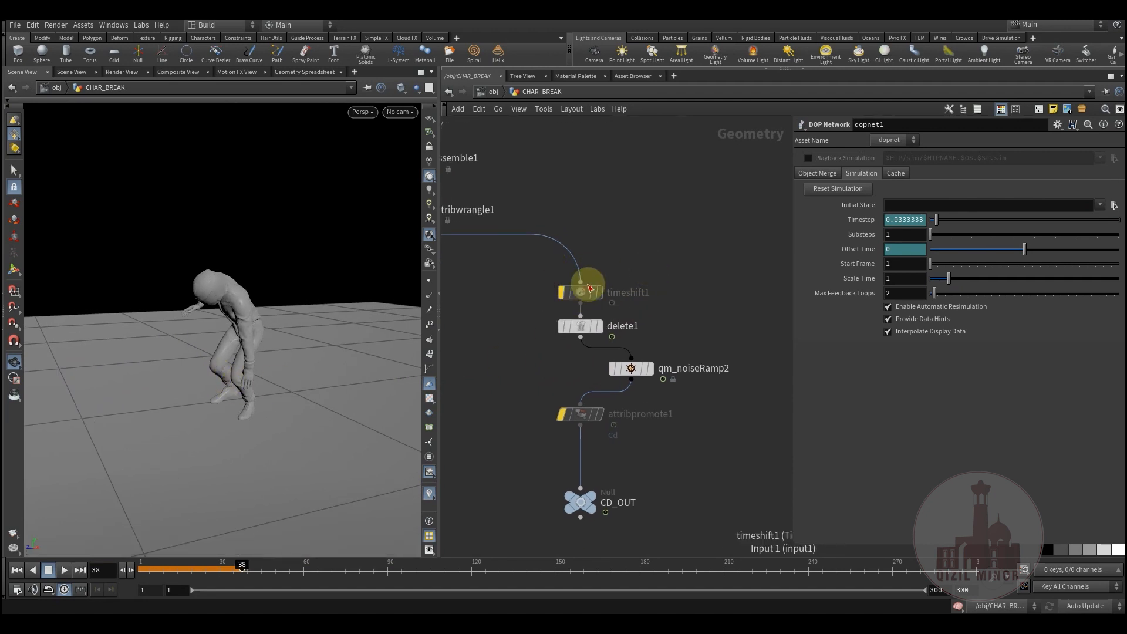
drag(385, 323, 323, 329)
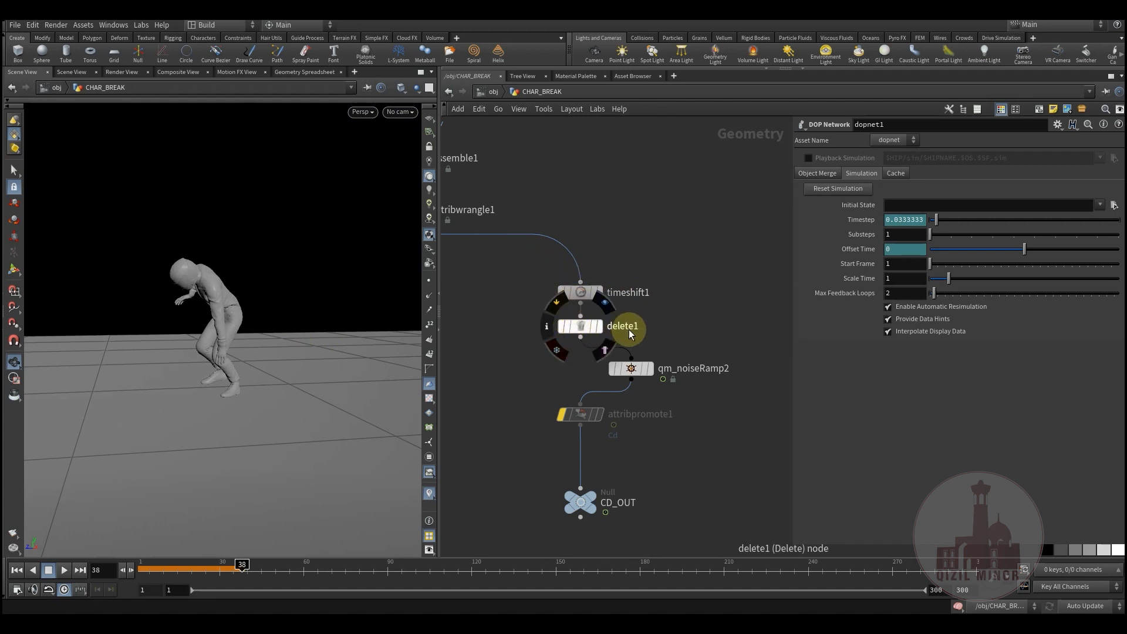
drag(155, 569, 181, 572)
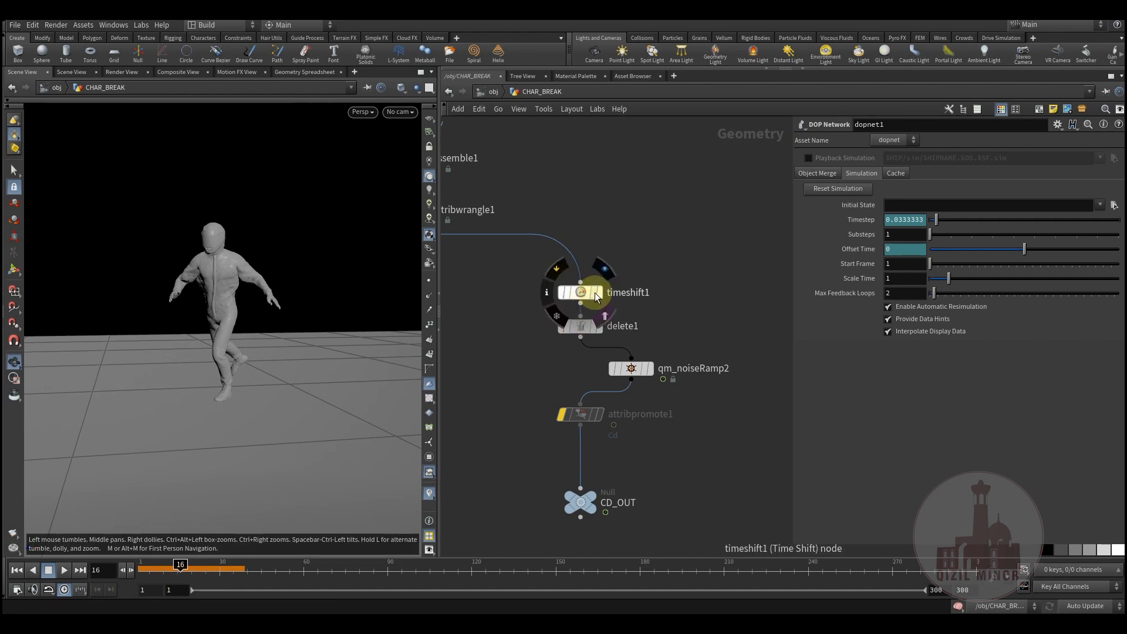
Step: Turn on the template display of timeshift1 and scrub to frame 55 and back to frame 1 to compare it with the animated character
click(595, 292)
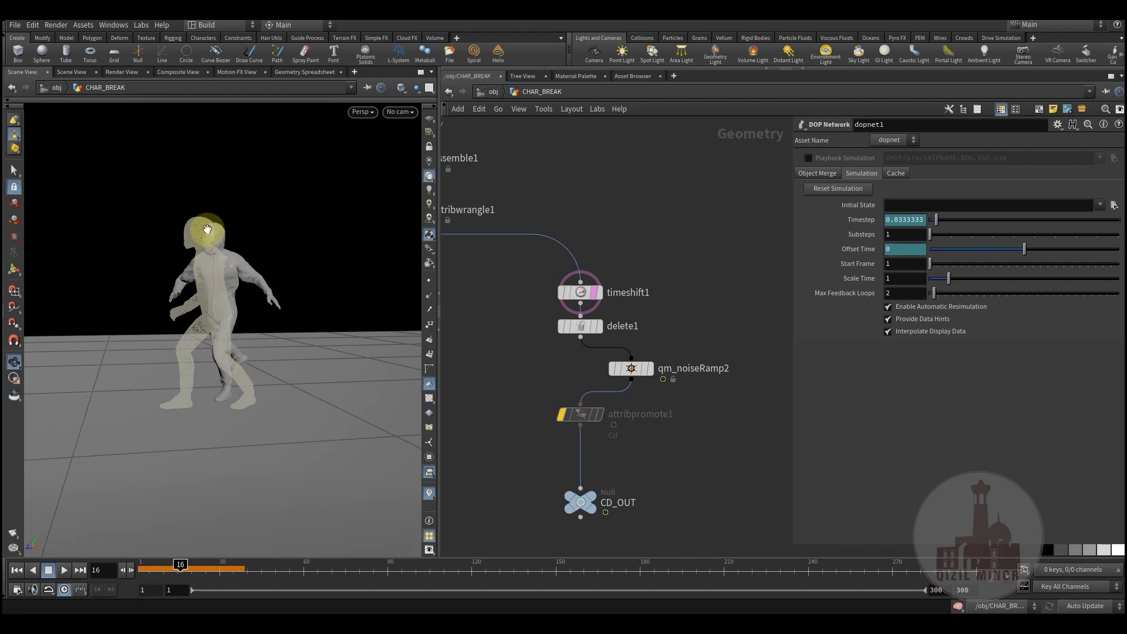
drag(232, 578, 299, 573)
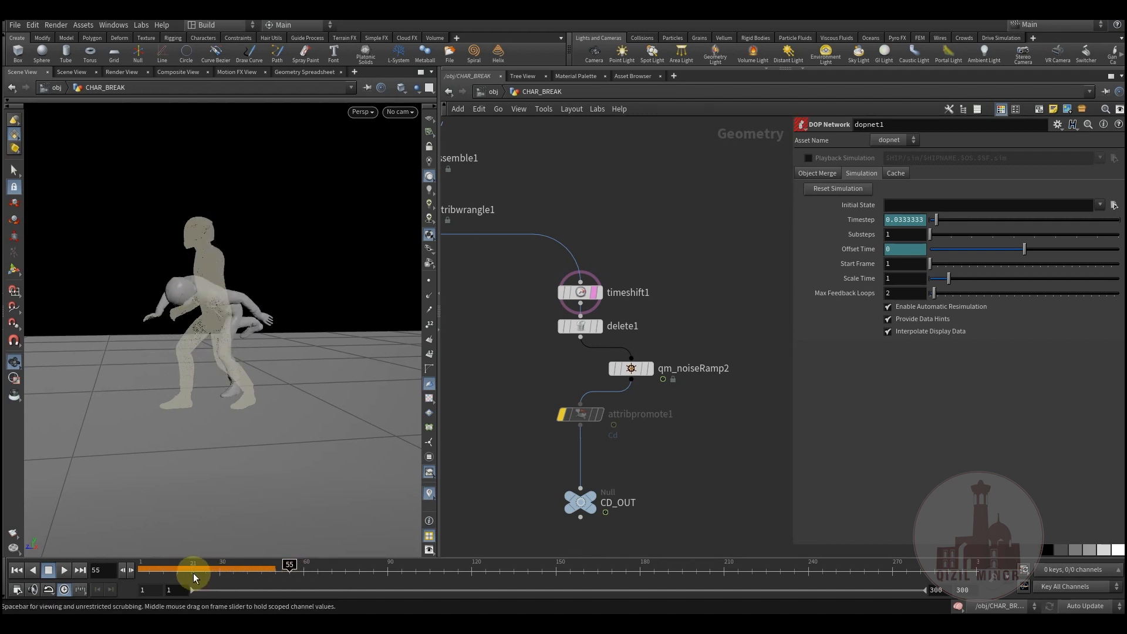
drag(191, 565, 144, 569)
Step: Bypass timeshift1, display CD_OUT, and scrub through frame 75 to frame 88 to check the moving points
mouse_move(572, 292)
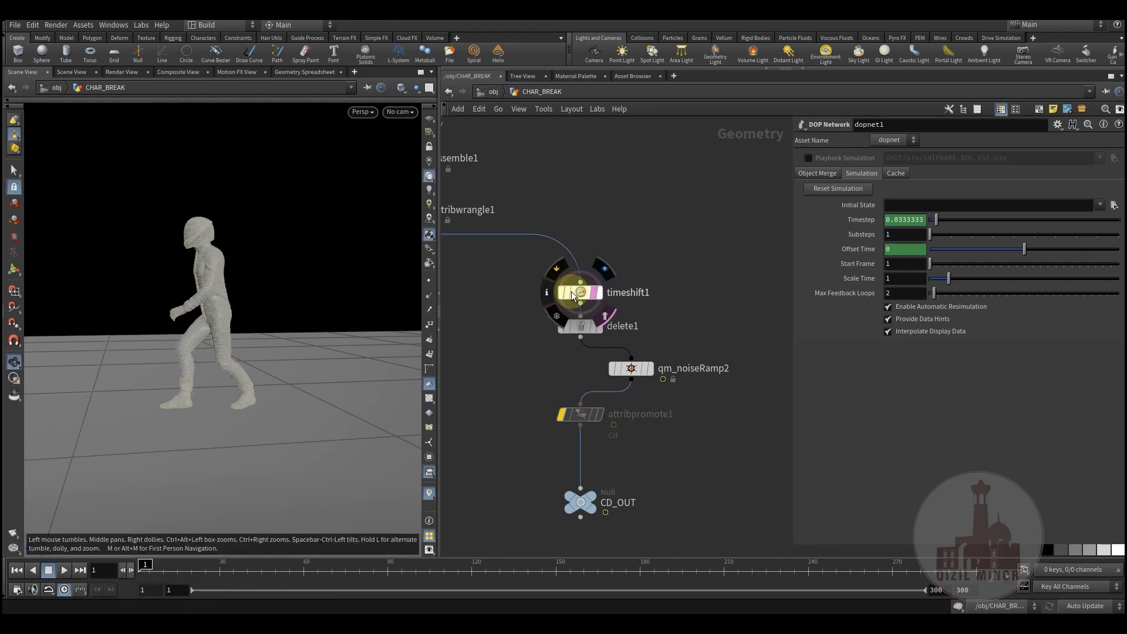
click(555, 269)
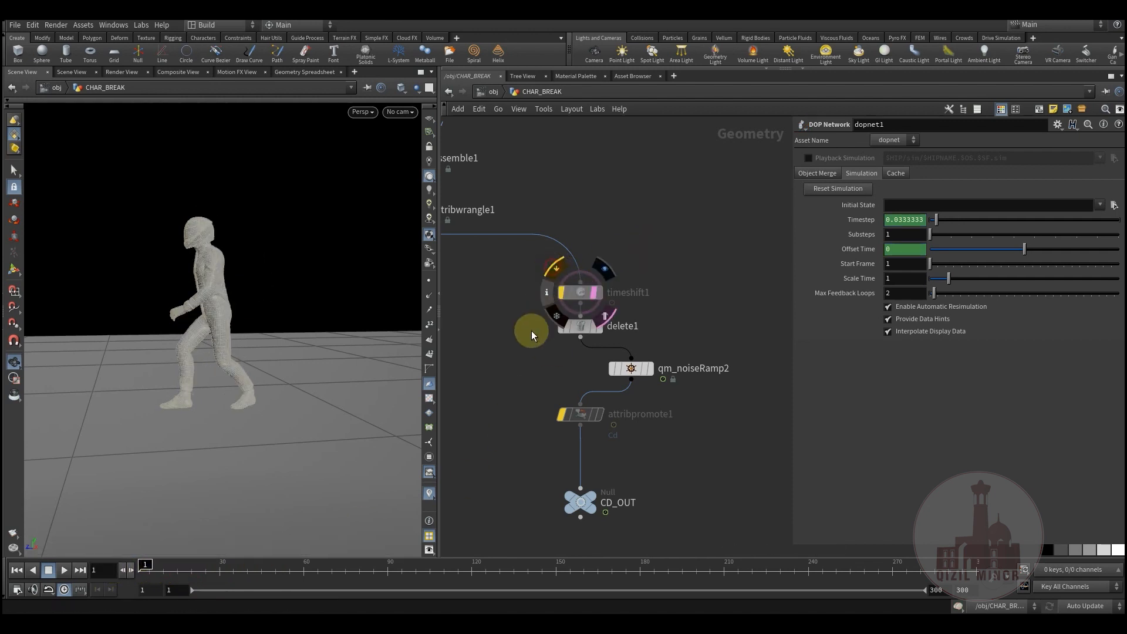
middle_drag(516, 364, 521, 356)
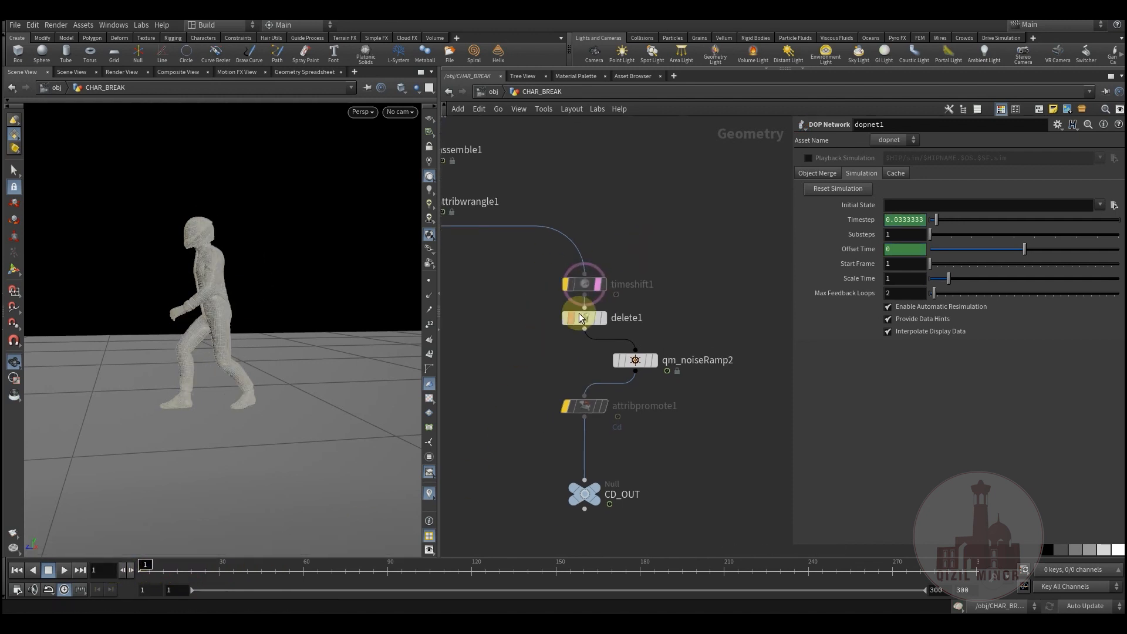
click(591, 488)
drag(169, 571, 350, 583)
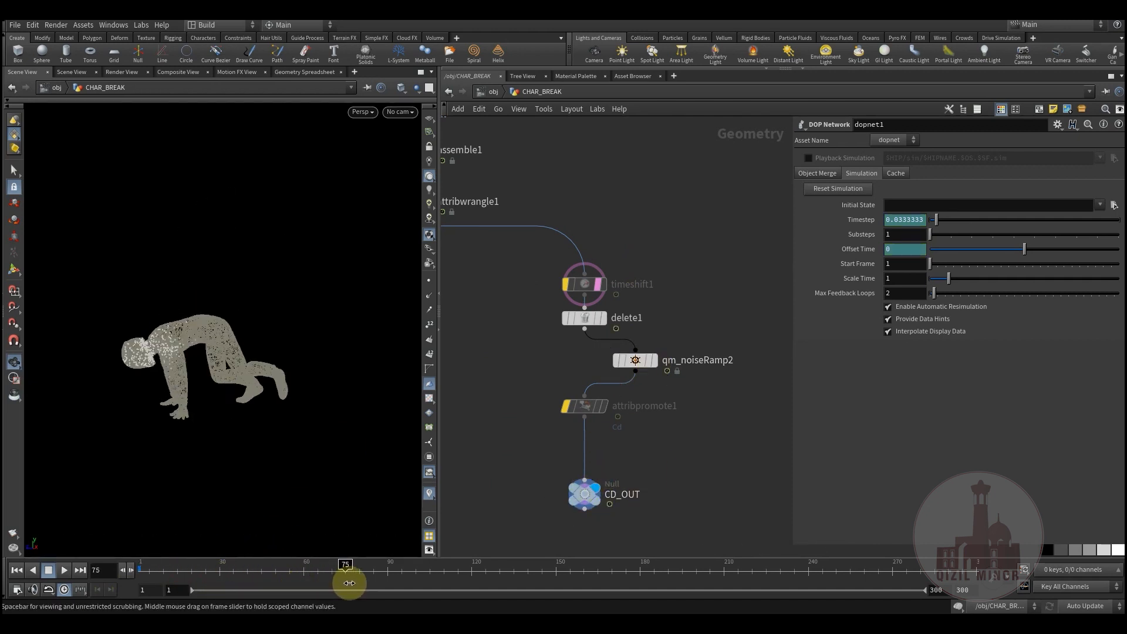
drag(254, 572, 384, 549)
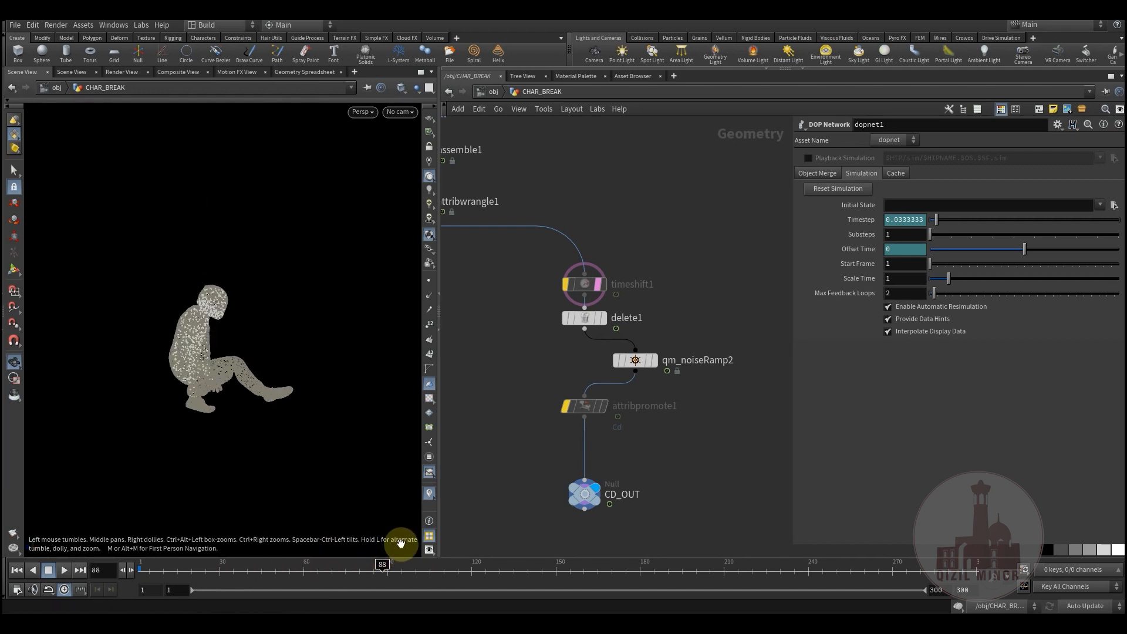
Step: Return to frame 1, open dopnet1, and look over multisolver1 and sopsolver1 alongside the character
middle_drag(508, 428, 588, 333)
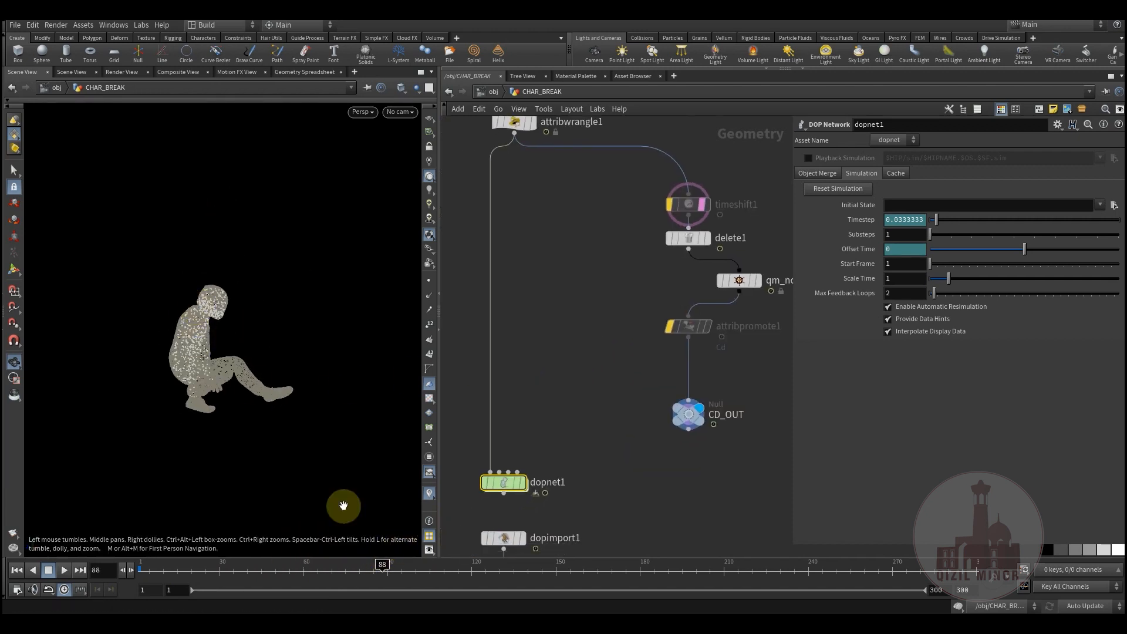
drag(155, 577, 141, 572)
double_click(503, 483)
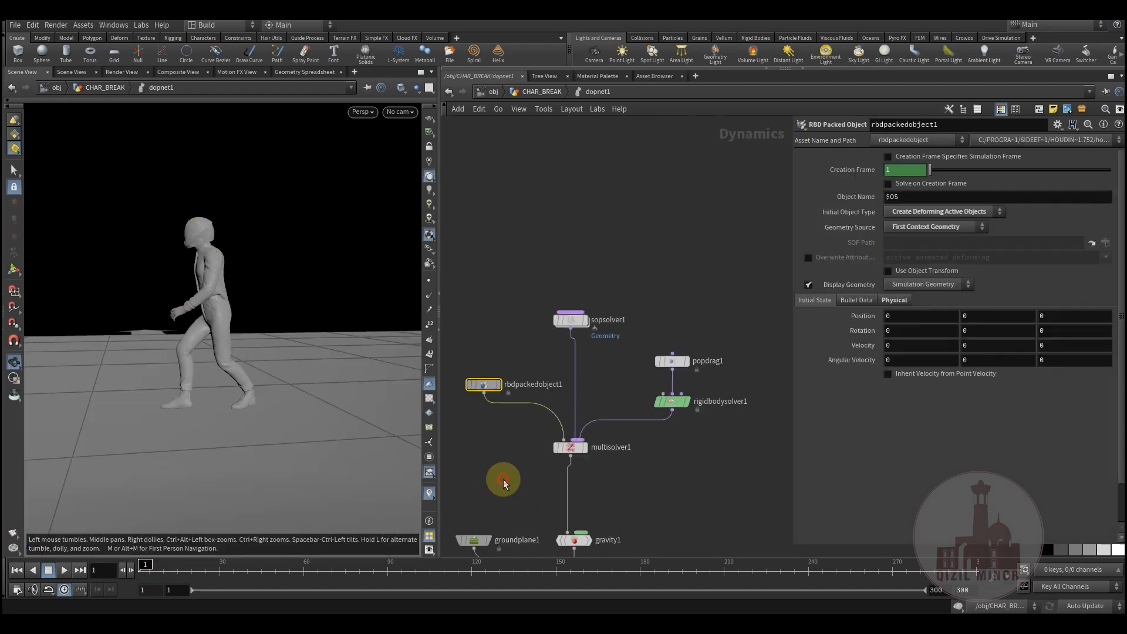
middle_drag(610, 478, 609, 400)
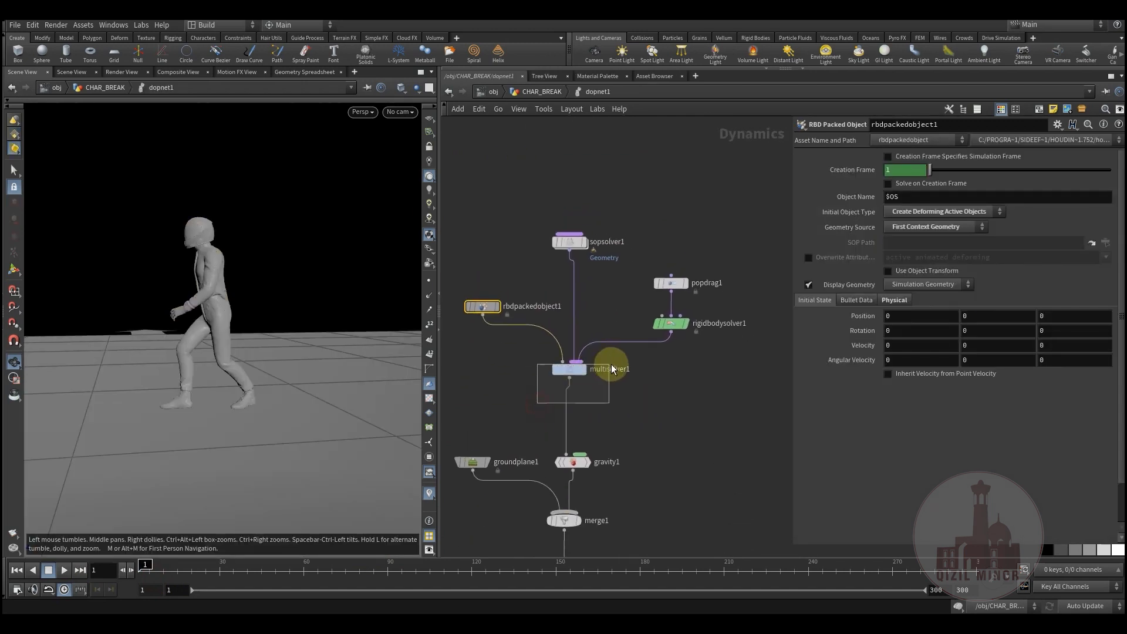
drag(611, 369, 611, 369)
middle_drag(614, 322, 604, 348)
drag(516, 281, 516, 280)
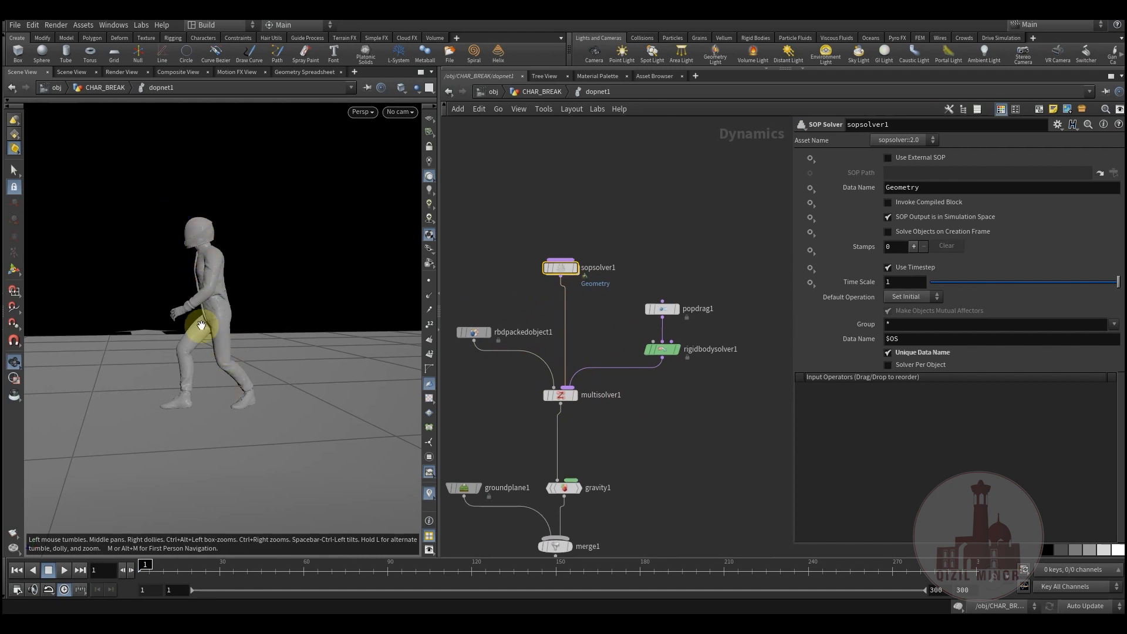
drag(199, 223, 254, 277)
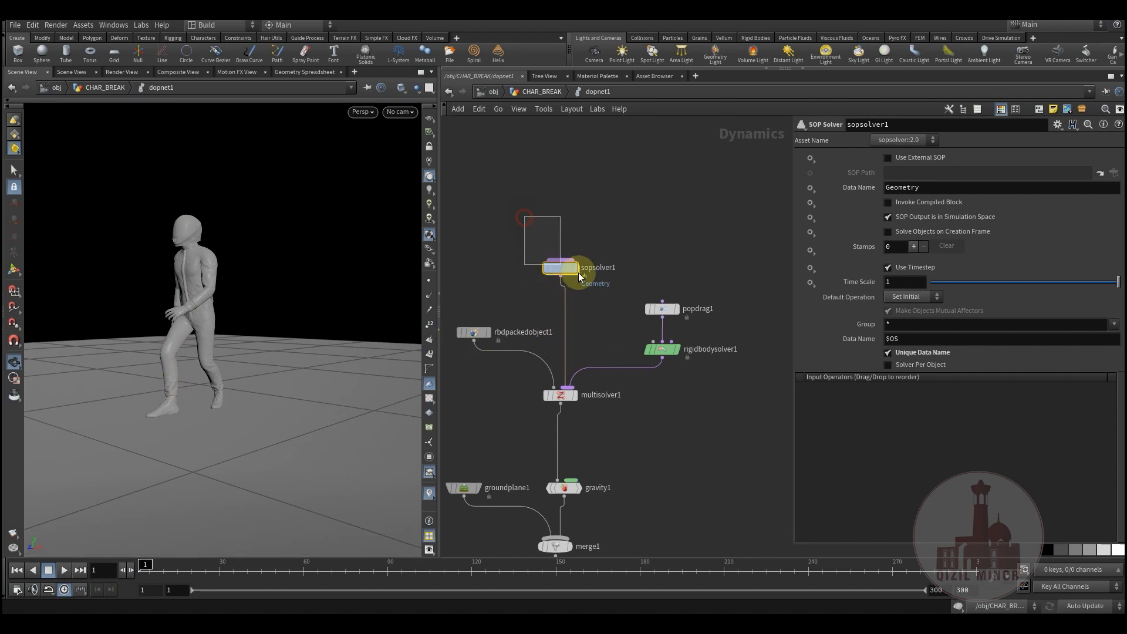
Step: Examine the rigidbodysolver1 settings and the Air Resistance of popdrag1 that feeds it
drag(639, 270, 696, 394)
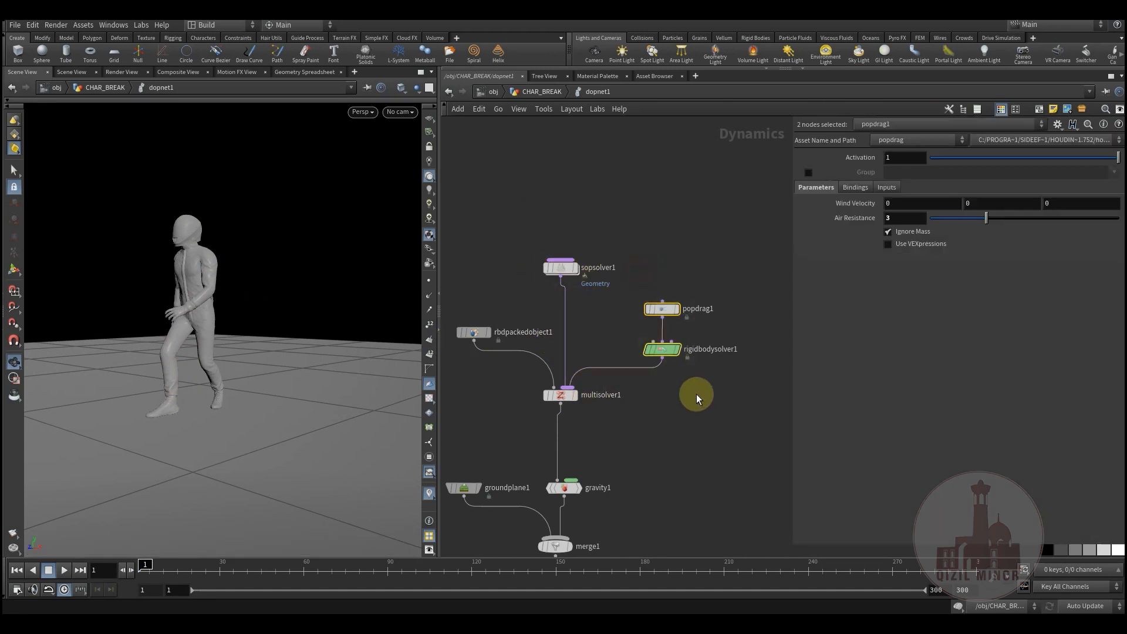
middle_drag(676, 418, 643, 428)
click(628, 373)
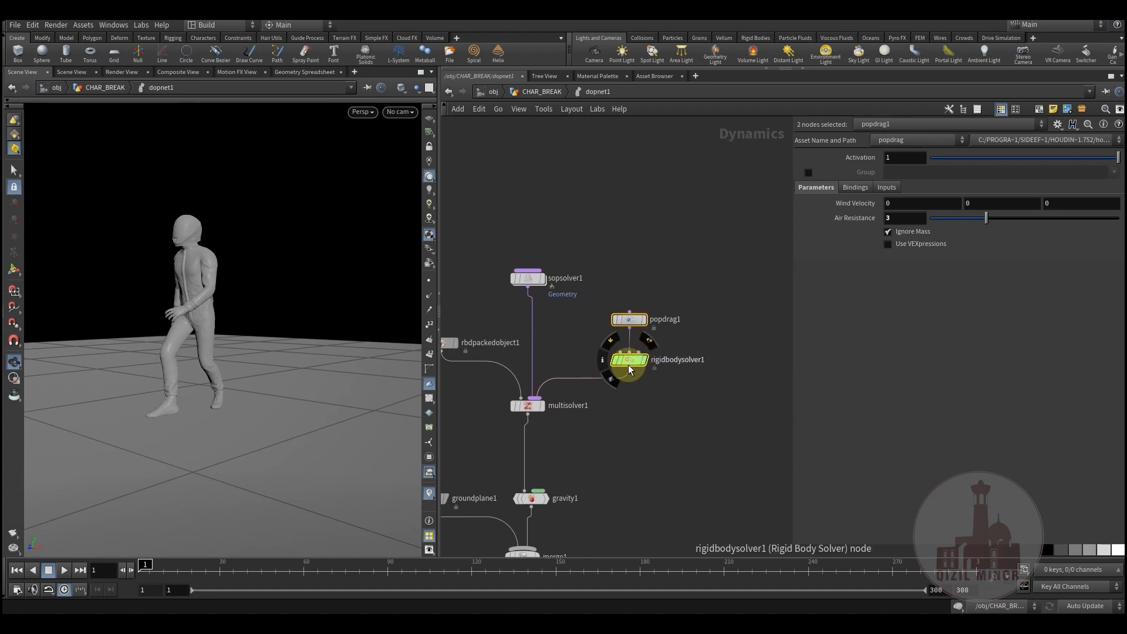
middle_drag(599, 372, 589, 367)
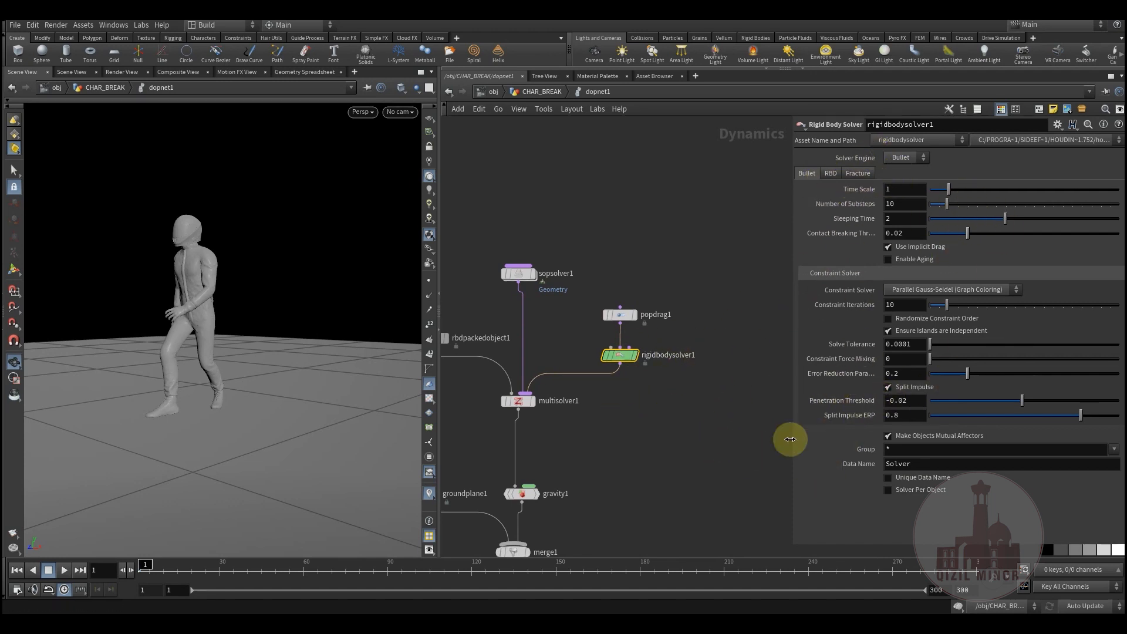
drag(585, 323, 586, 322)
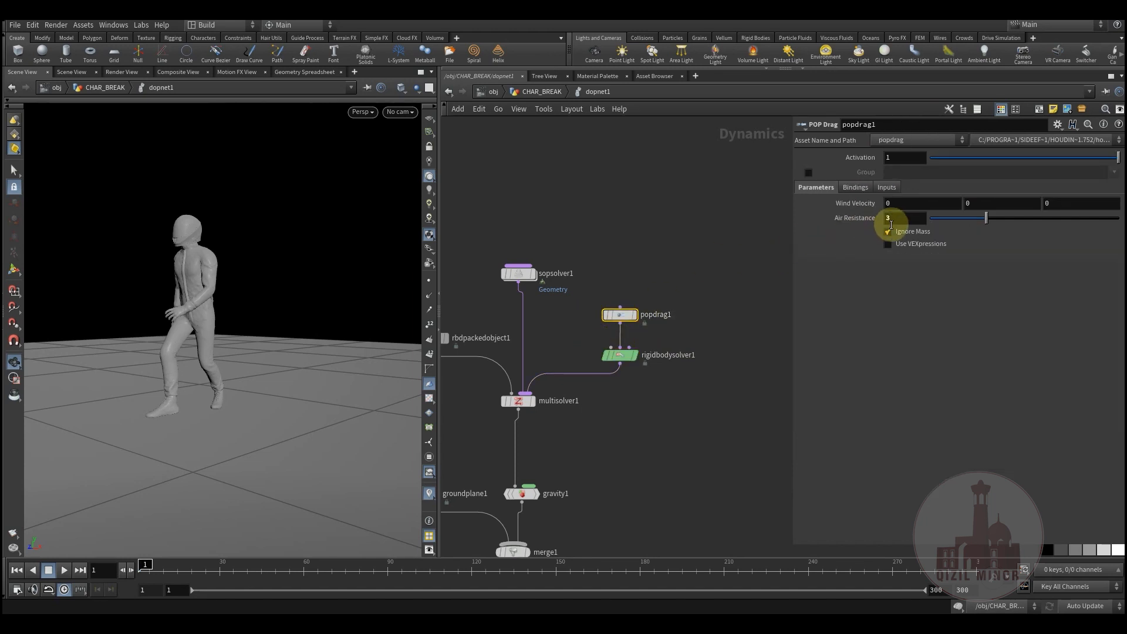
middle_drag(677, 430, 700, 402)
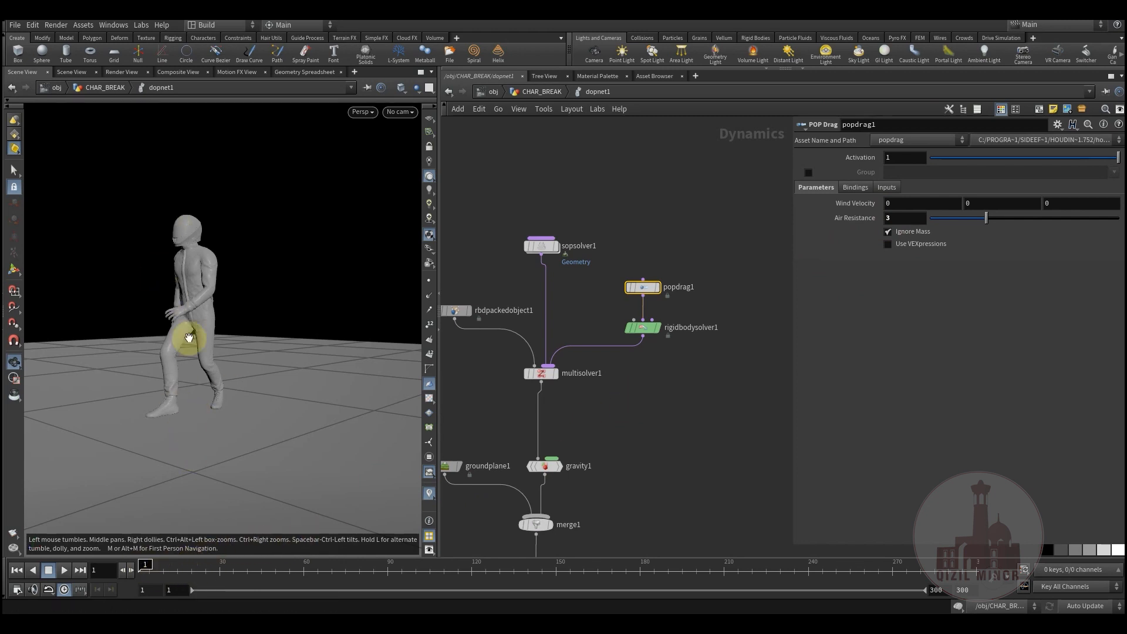
middle_drag(635, 390, 649, 415)
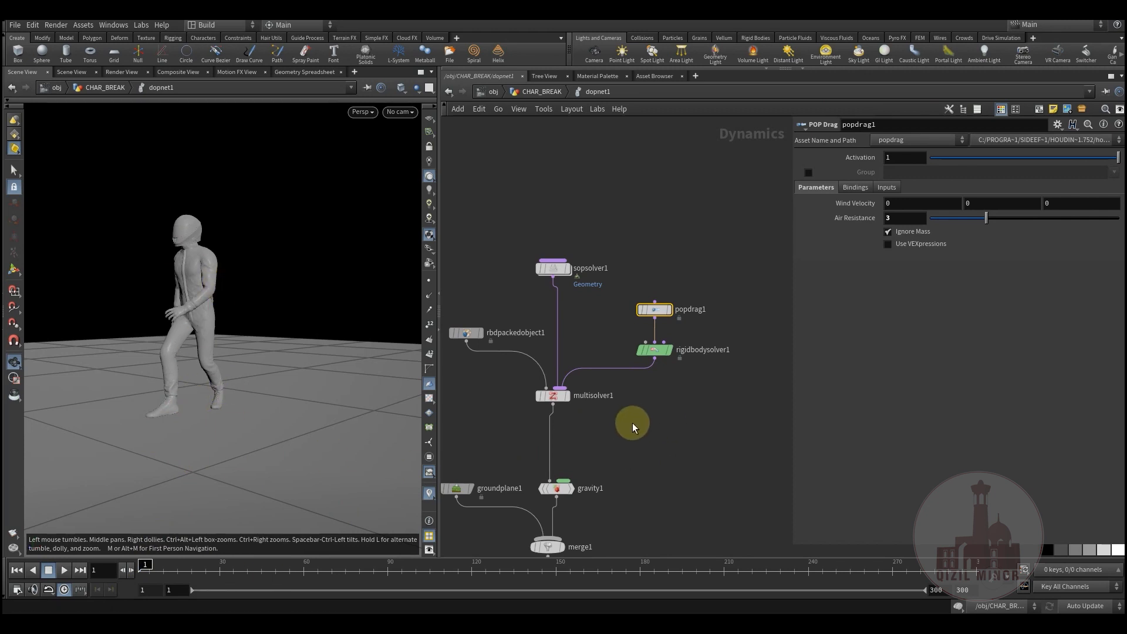
middle_drag(633, 423, 647, 445)
Step: Open sopsolver1 and examine the object path that object_merge1 uses to bring in the animated mask
middle_drag(606, 341, 608, 366)
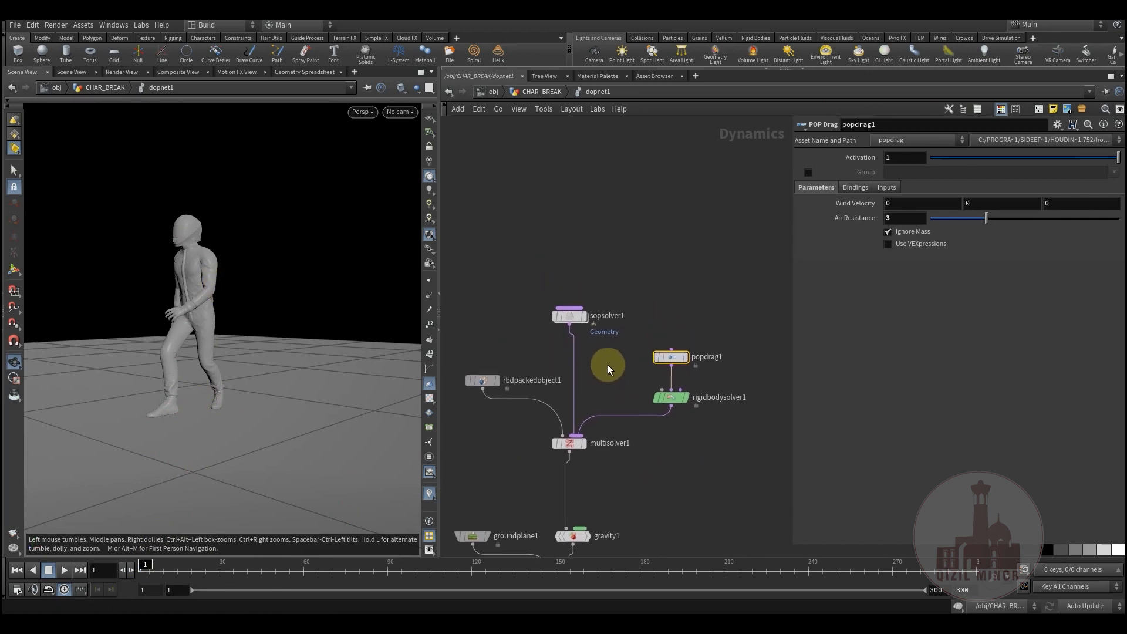
double_click(577, 317)
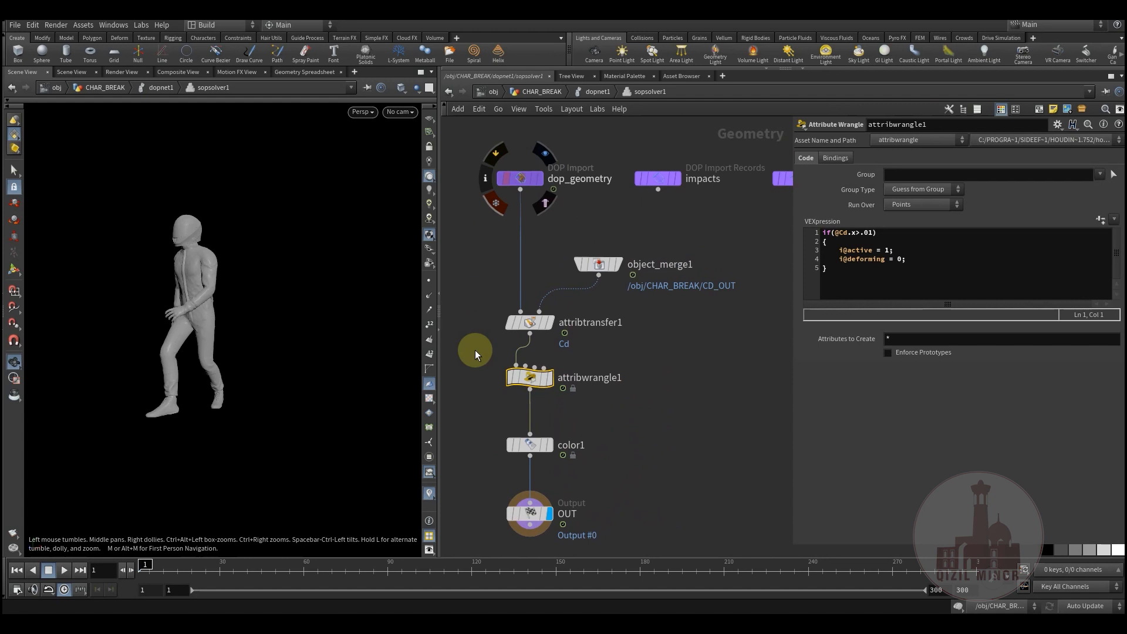
drag(601, 267, 619, 270)
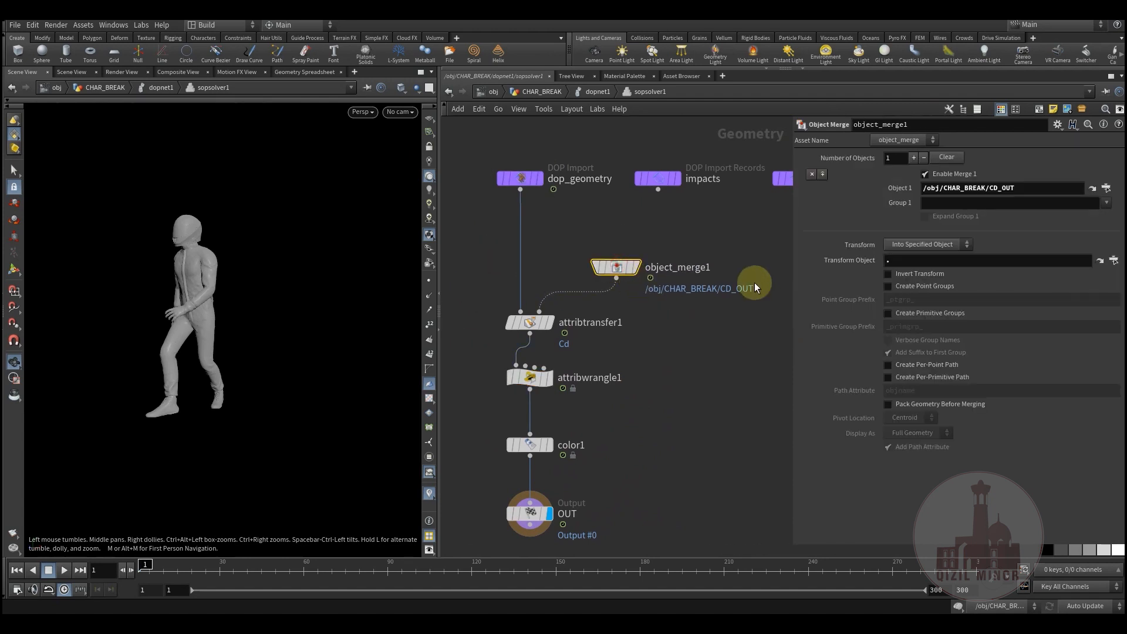
drag(1030, 189, 927, 187)
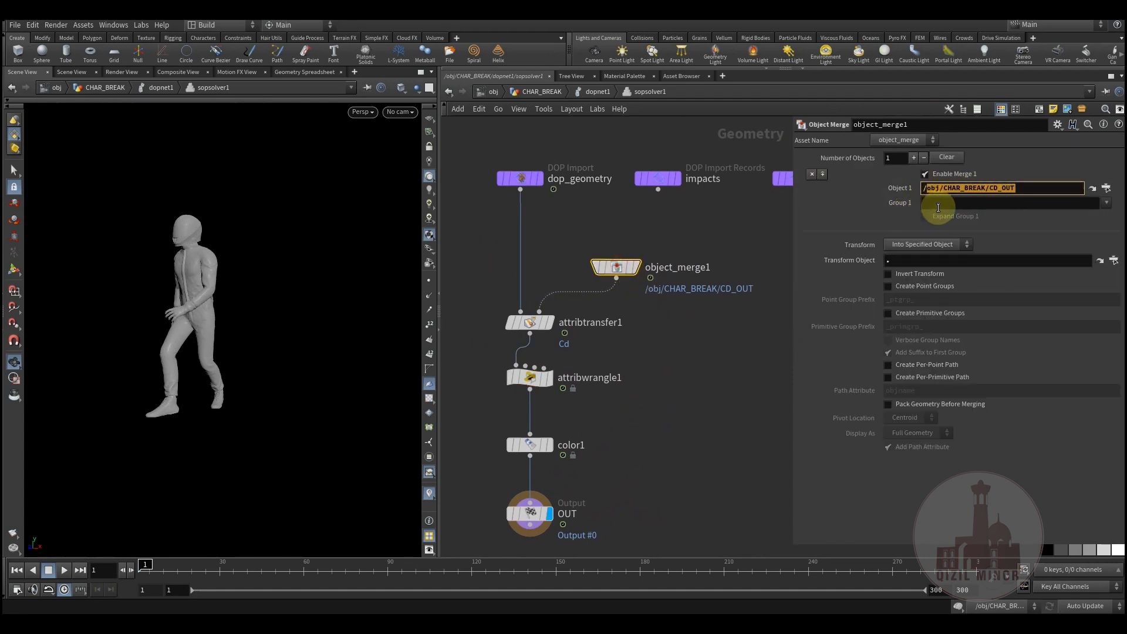
drag(1038, 189, 904, 196)
Step: Display attribtransfer1 and check which point attribute it transfers
middle_drag(664, 363, 614, 342)
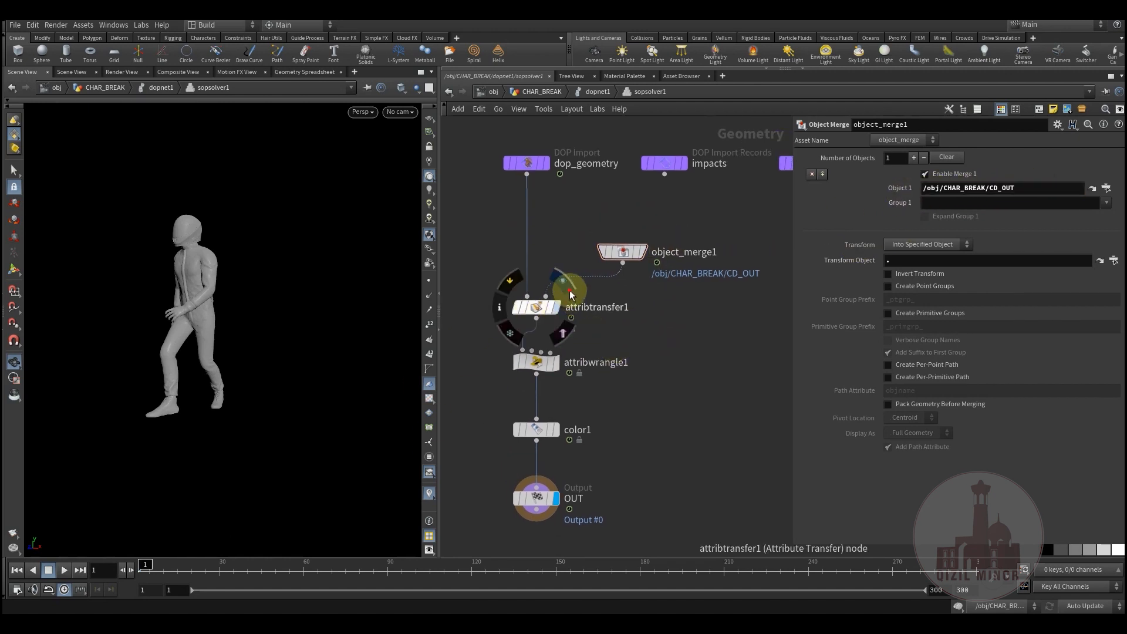
click(570, 293)
click(535, 307)
double_click(907, 264)
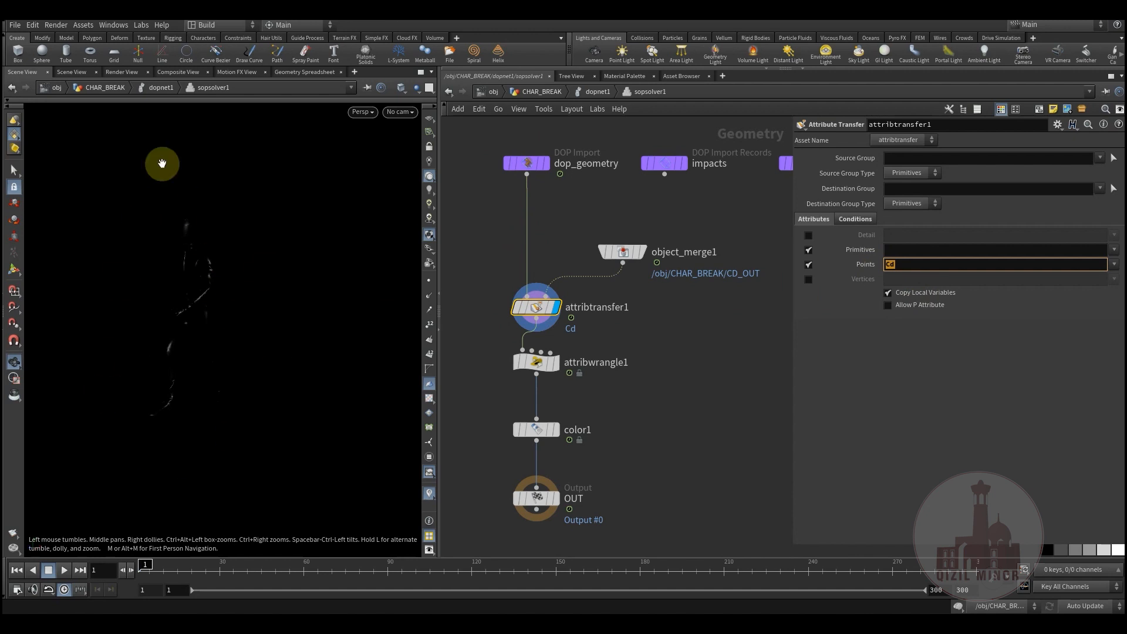
Step: Display attribwrangle1 and examine its VEX condition on Cd and the lines setting the active and deforming attributes
middle_drag(699, 395, 694, 405)
click(539, 375)
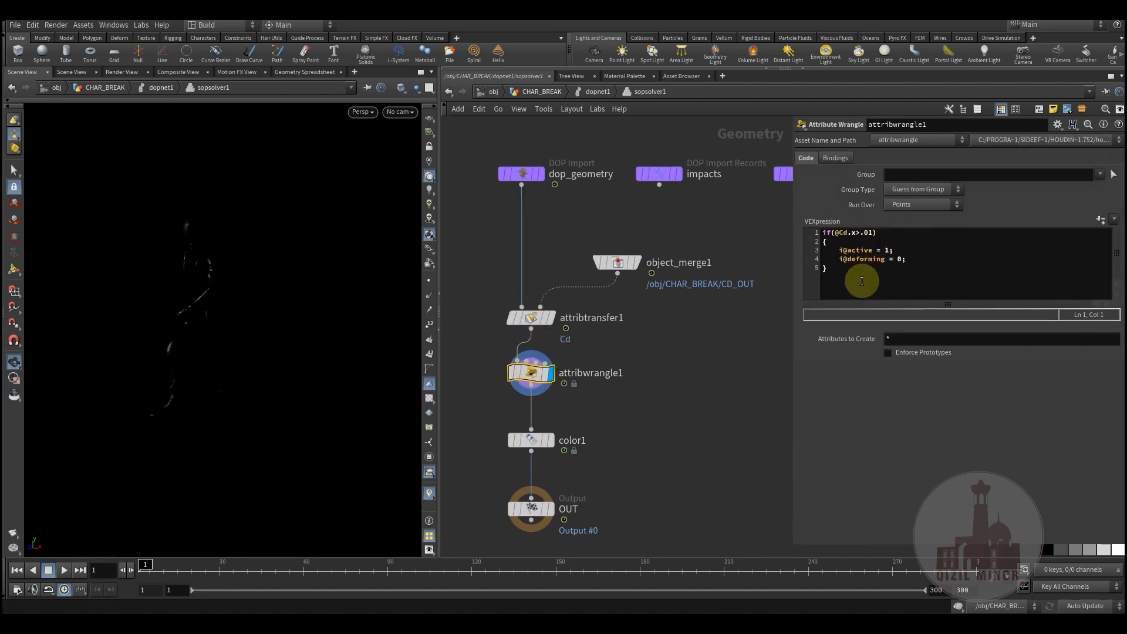
drag(880, 241, 822, 232)
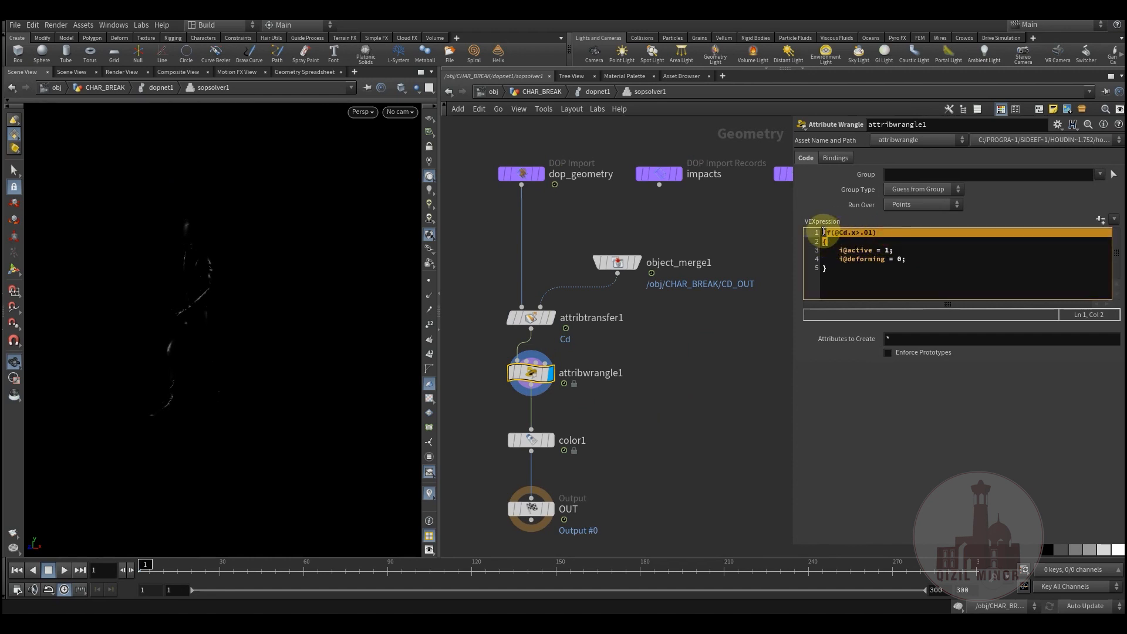
click(859, 275)
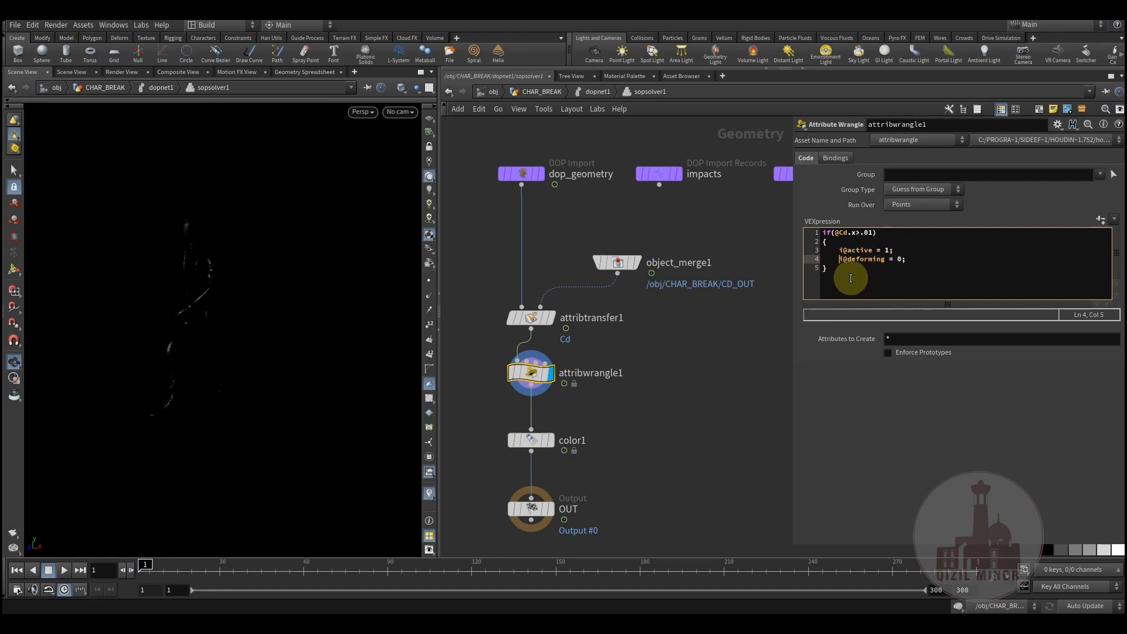
middle_drag(685, 392, 673, 360)
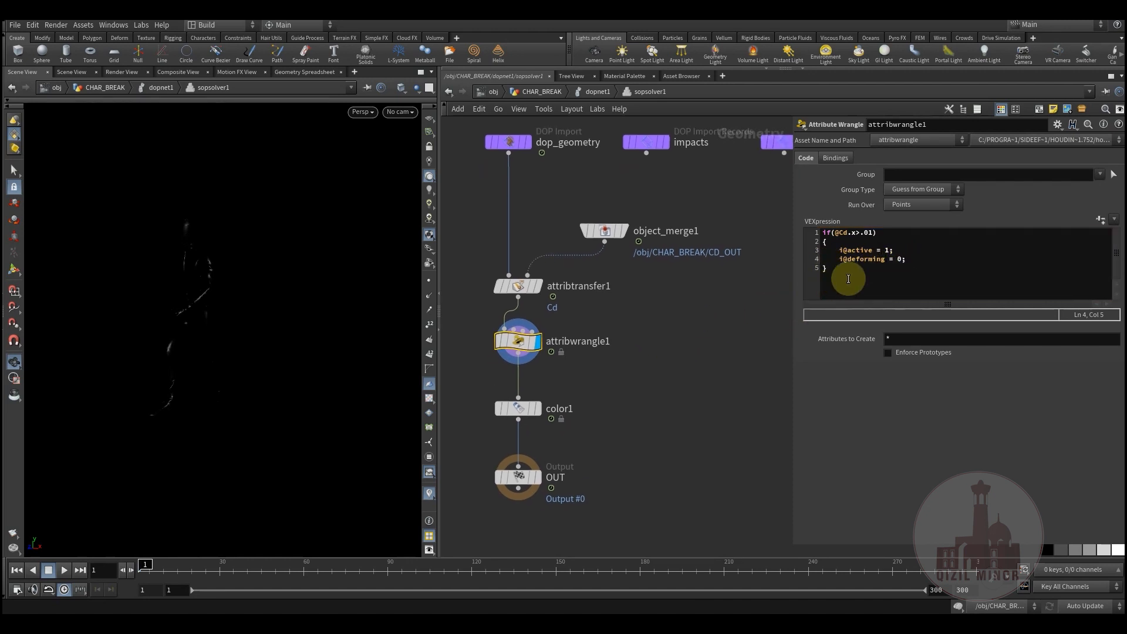
click(838, 259)
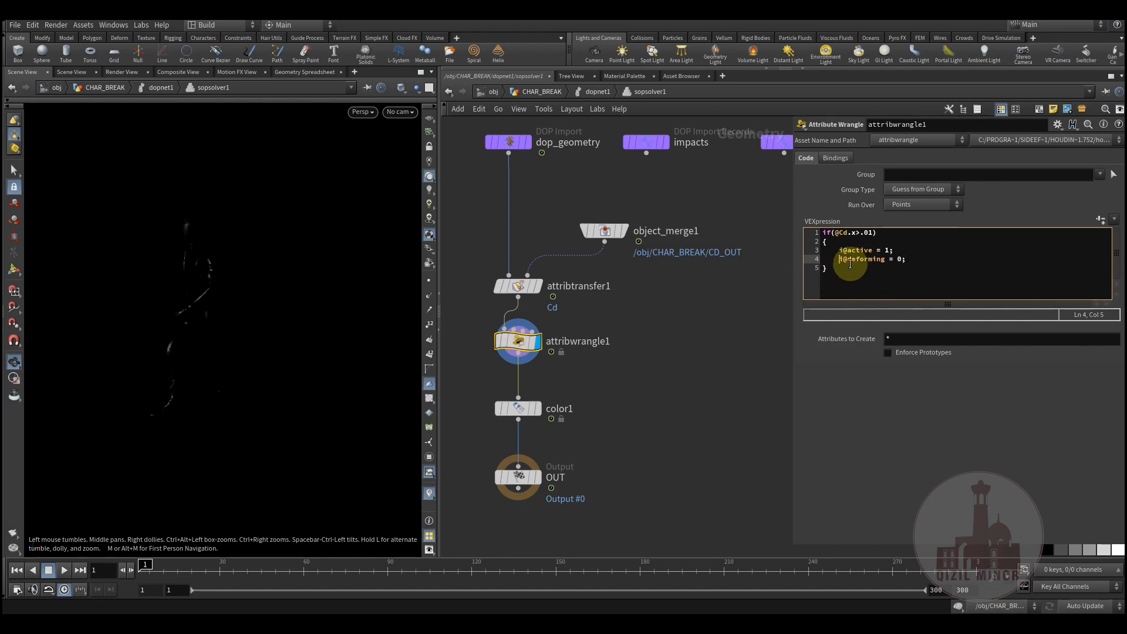
click(663, 346)
Step: Comment out the i@deforming = 0 line in attribwrangle1 and simulate dopnet1 up to frame 90
middle_drag(659, 343, 667, 366)
click(588, 98)
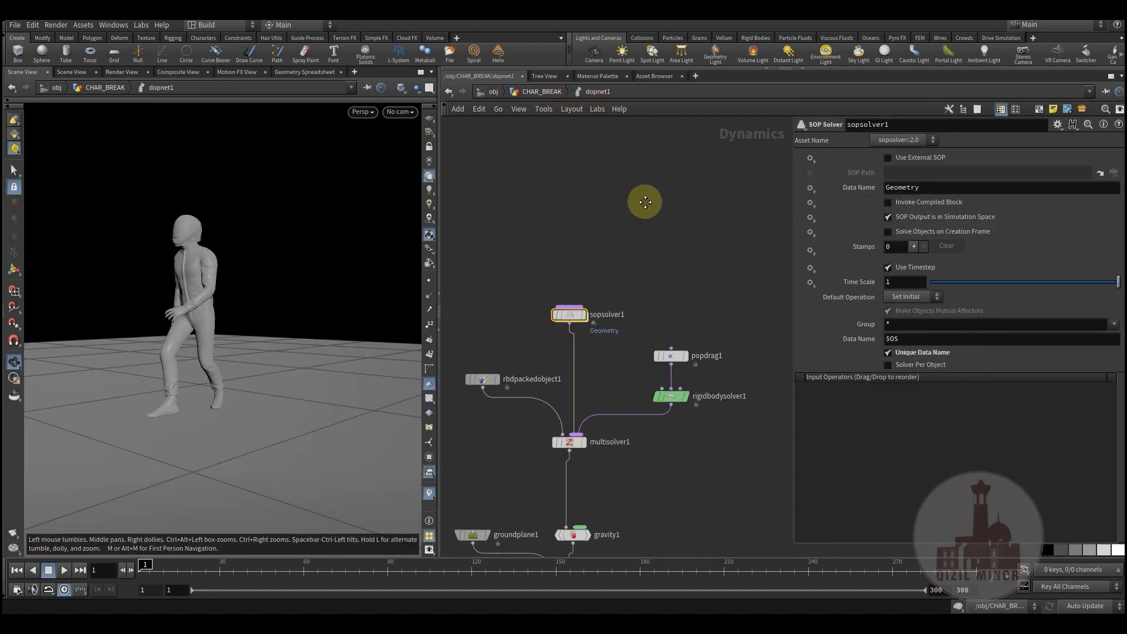
drag(145, 569, 187, 569)
drag(340, 574, 387, 577)
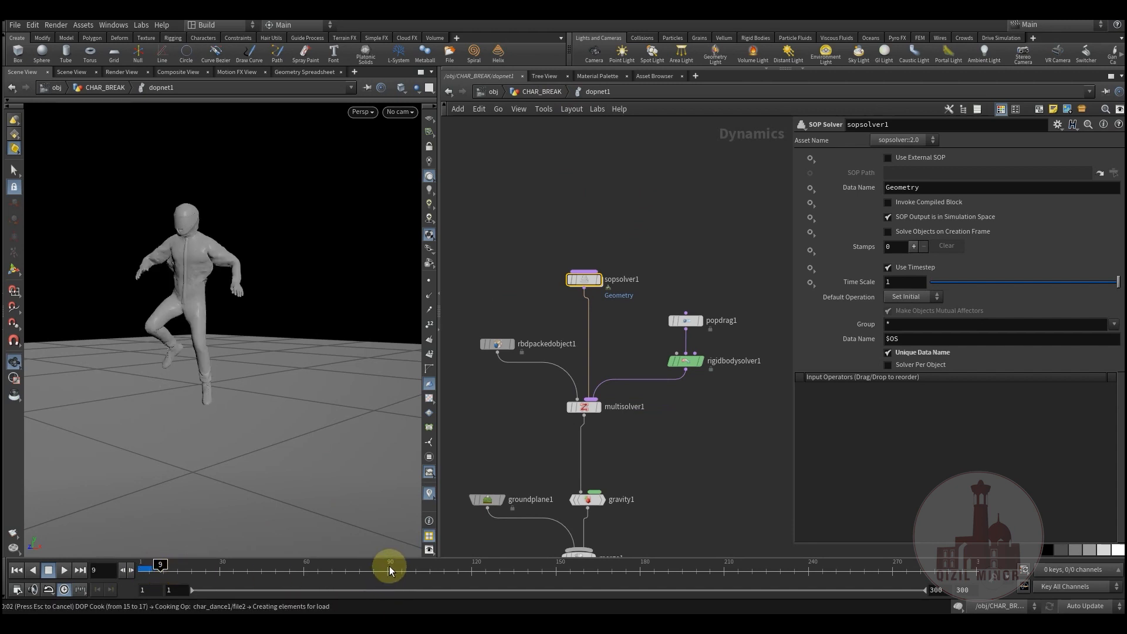
click(387, 566)
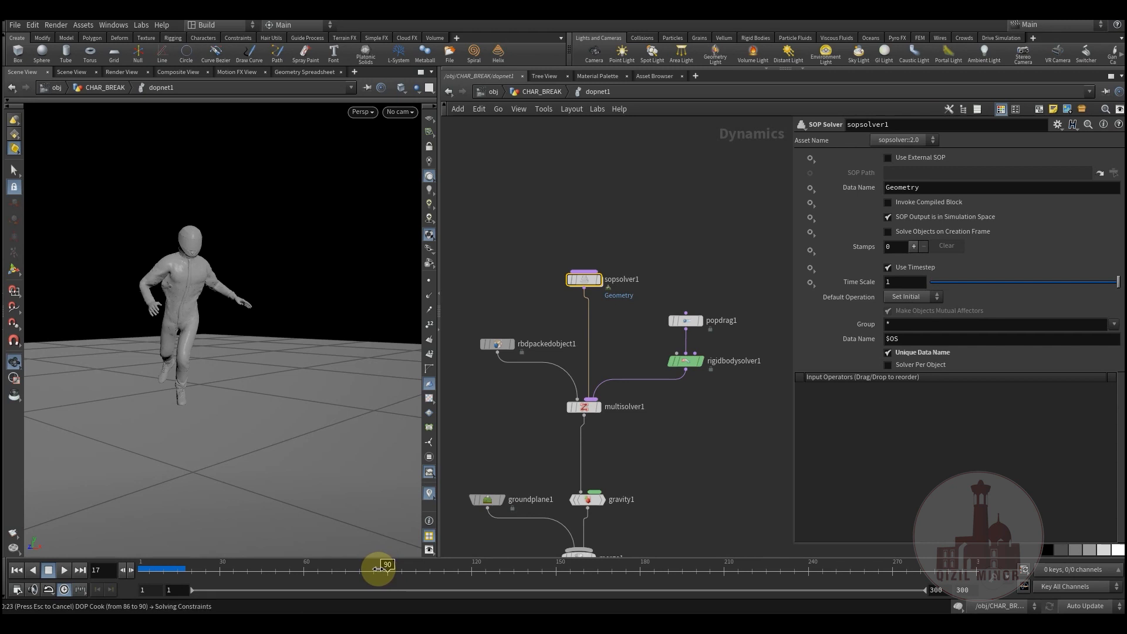
Step: Scrub the cached simulation up to frame 94 to examine how the character's pieces break without the deforming line
drag(269, 397, 232, 396)
drag(197, 569, 382, 568)
drag(270, 568, 398, 563)
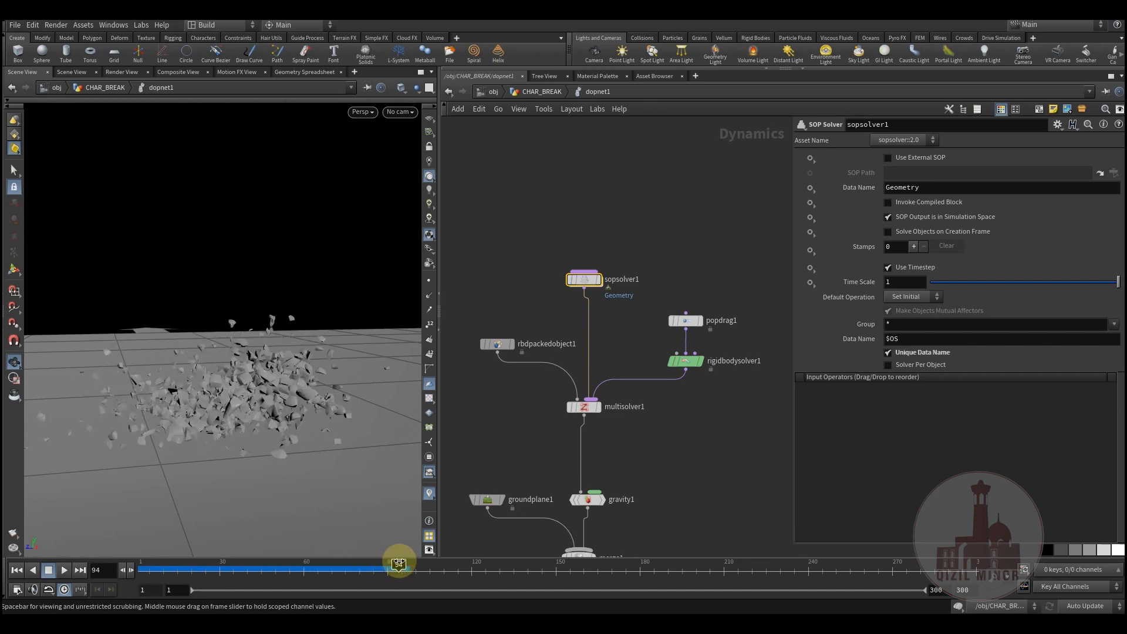
Step: Uncomment the i@deforming = 0 line in attribwrangle1, display the OUT node, and return to dopnet1 at frame 1
double_click(582, 280)
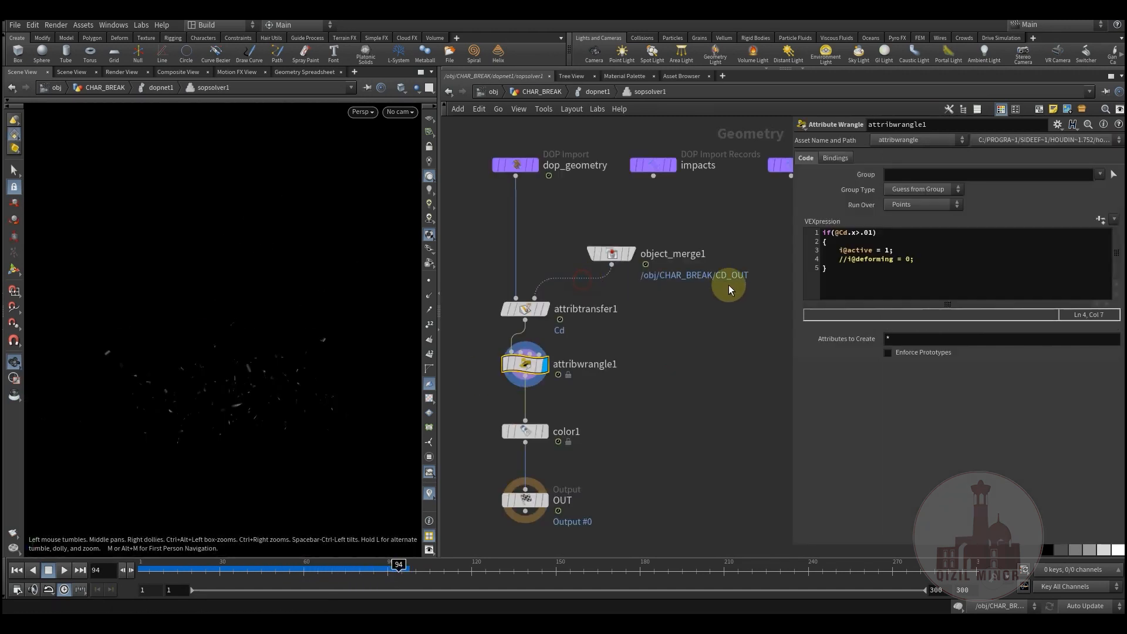
click(847, 259)
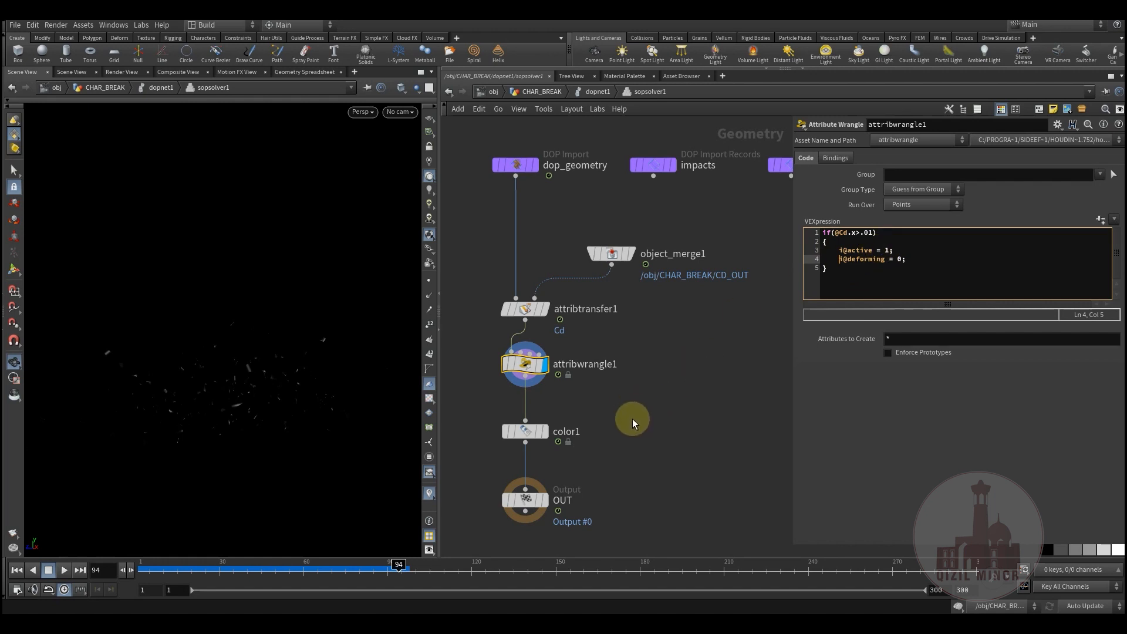
click(545, 431)
middle_drag(625, 445, 600, 404)
click(546, 411)
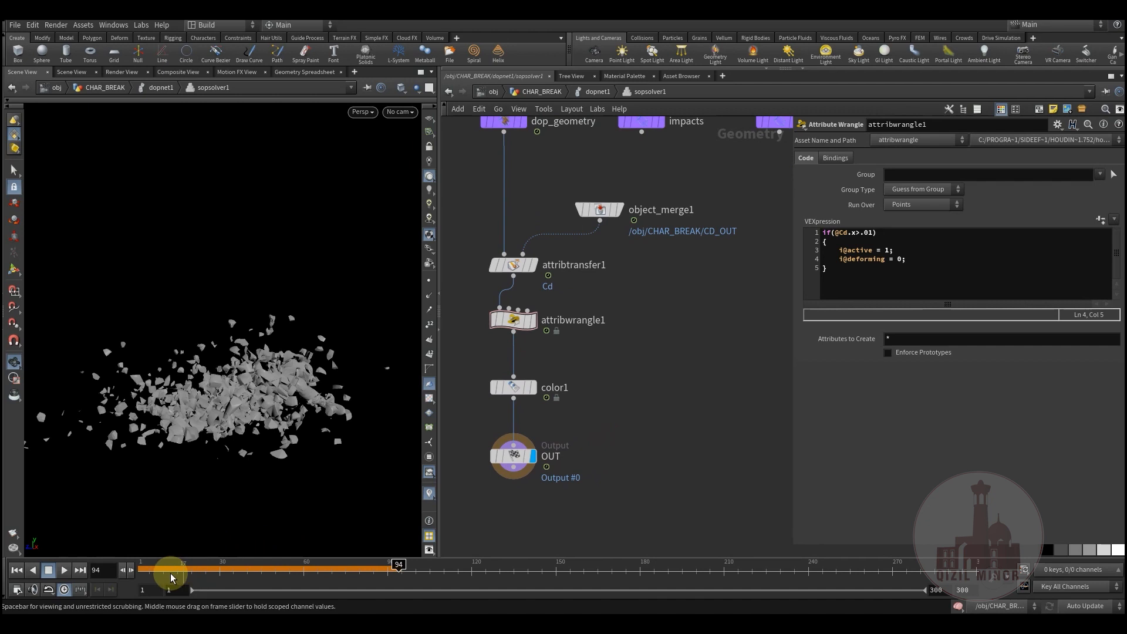
click(142, 571)
click(590, 94)
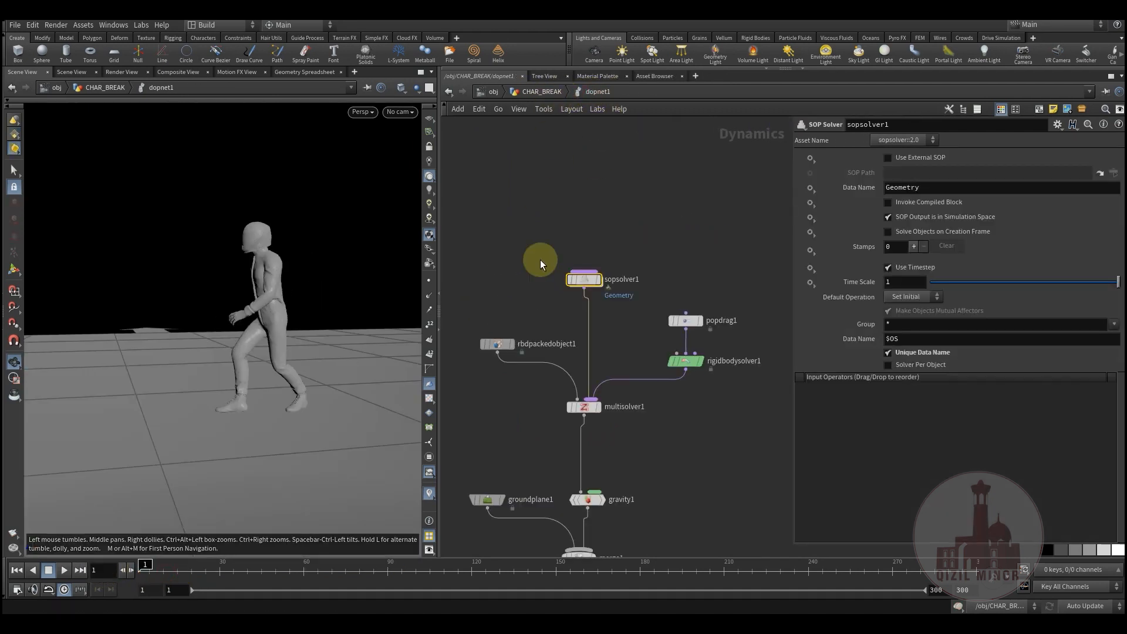
Step: Resimulate dopnet1 up to frame 106 and scrub back through to frame 70 to examine how the pieces break and fall
middle_drag(651, 443, 624, 385)
drag(145, 569, 394, 574)
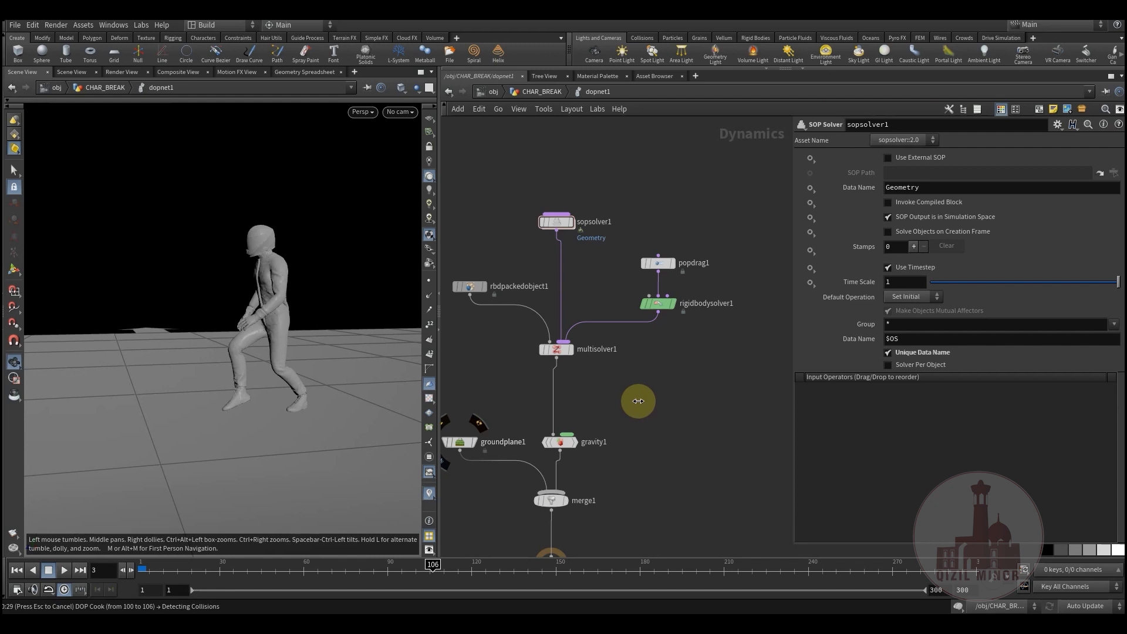
drag(269, 397, 235, 410)
drag(141, 569, 415, 567)
drag(264, 406, 241, 413)
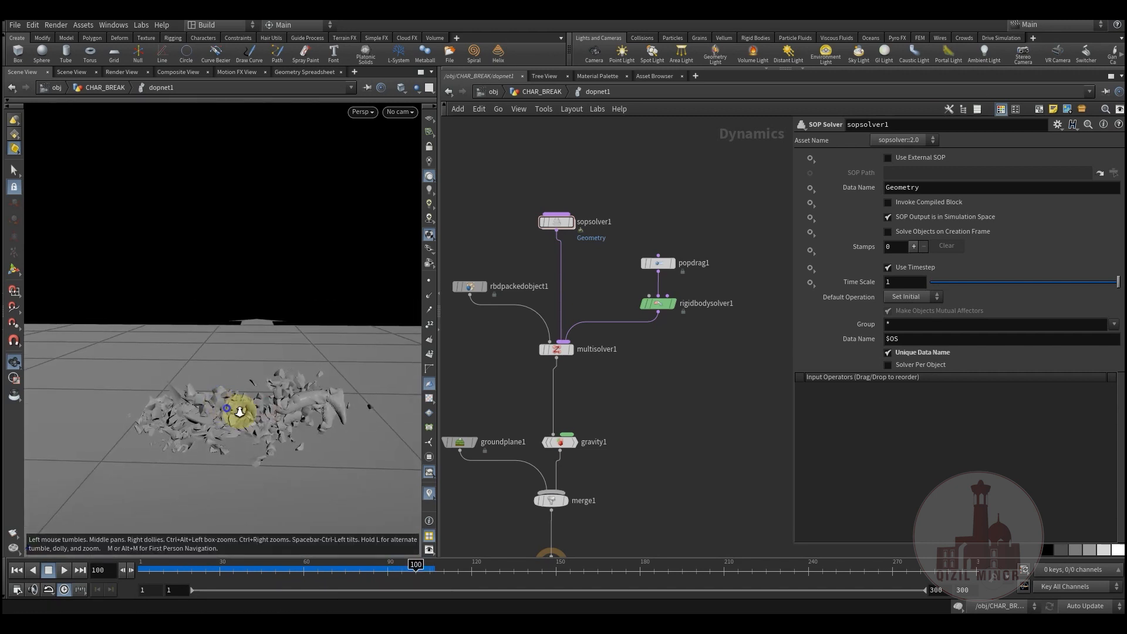
scroll(242, 412, up, 2)
drag(224, 569, 413, 564)
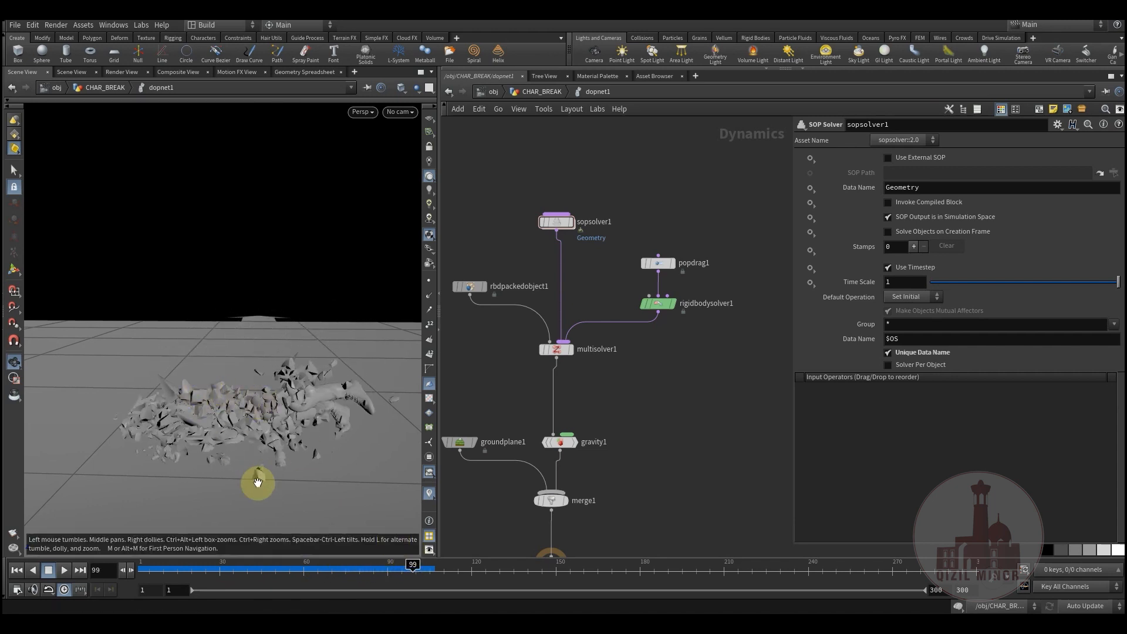
drag(223, 567, 377, 564)
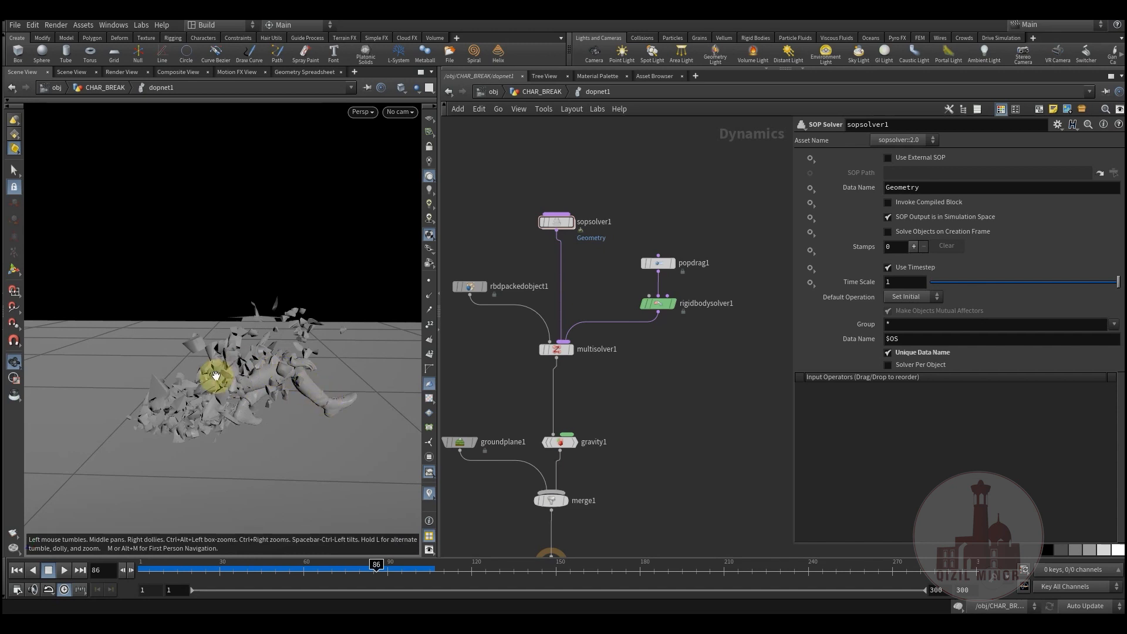
drag(262, 569, 332, 570)
Step: Return to the CHAR_BREAK network, display dopimport1, and examine which object it fetches from dopnet1
middle_drag(628, 437, 660, 358)
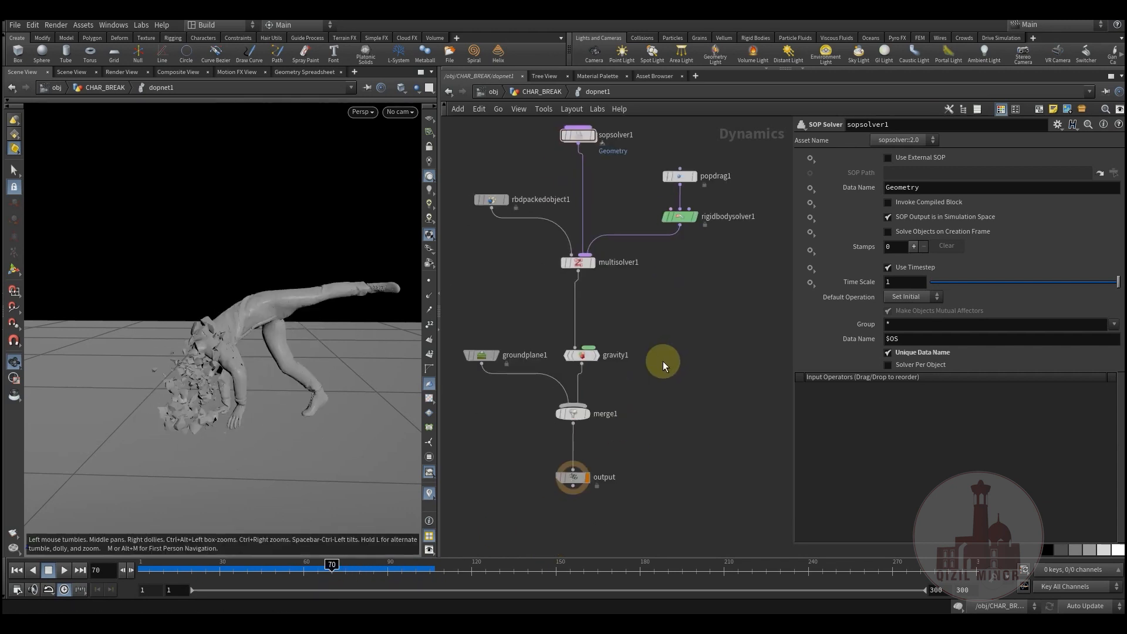
click(535, 92)
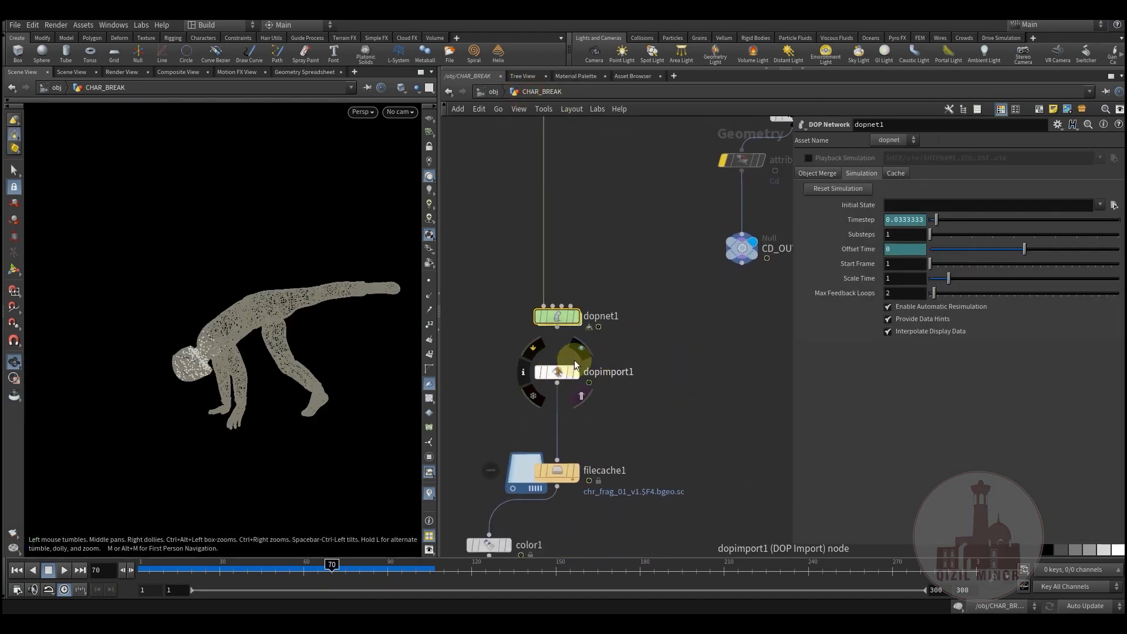
click(574, 361)
click(553, 372)
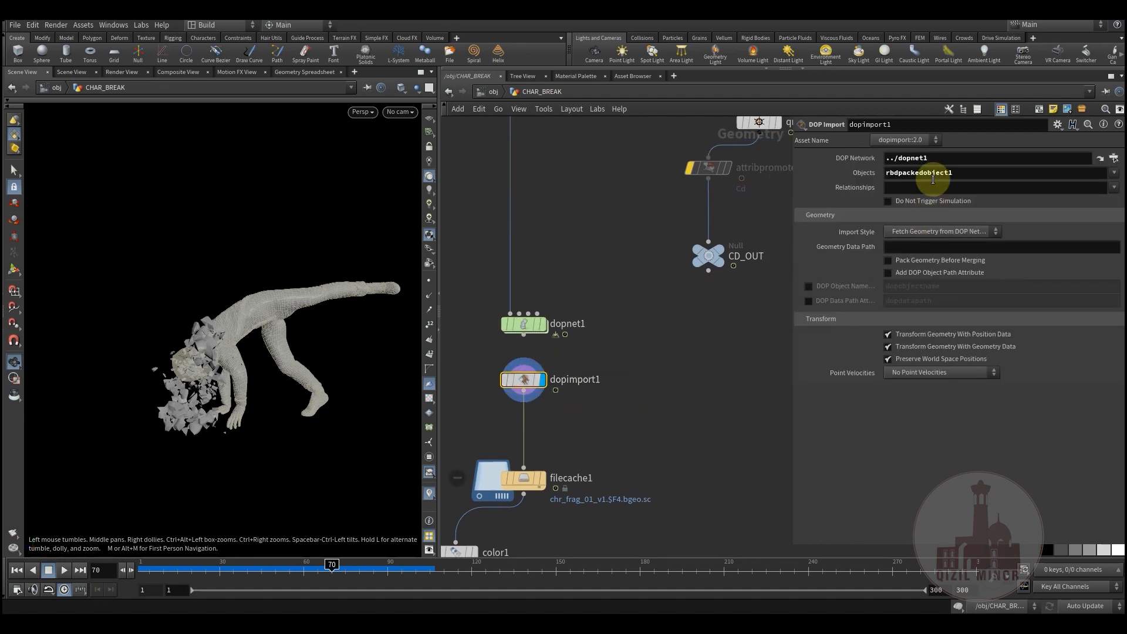
double_click(969, 173)
middle_drag(611, 421, 638, 353)
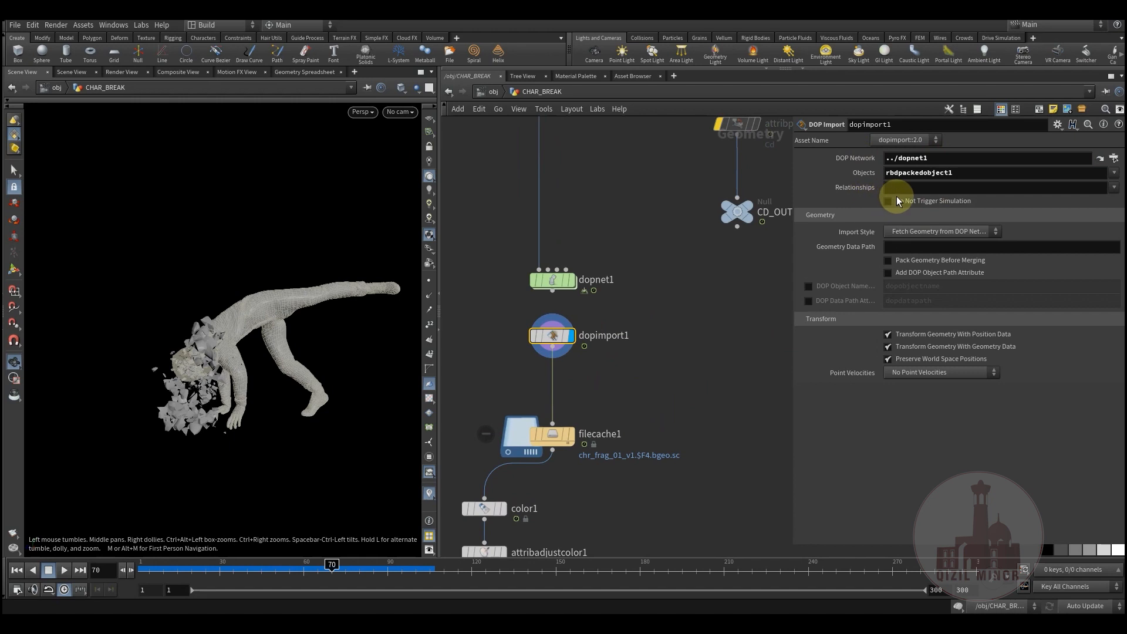
drag(961, 172, 860, 177)
click(609, 374)
mouse_move(597, 396)
middle_down()
mouse_move(613, 360)
mouse_move(658, 368)
middle_up()
Step: Display filecache1 at frame 1 and examine its caching settings and geometry attributes
click(148, 570)
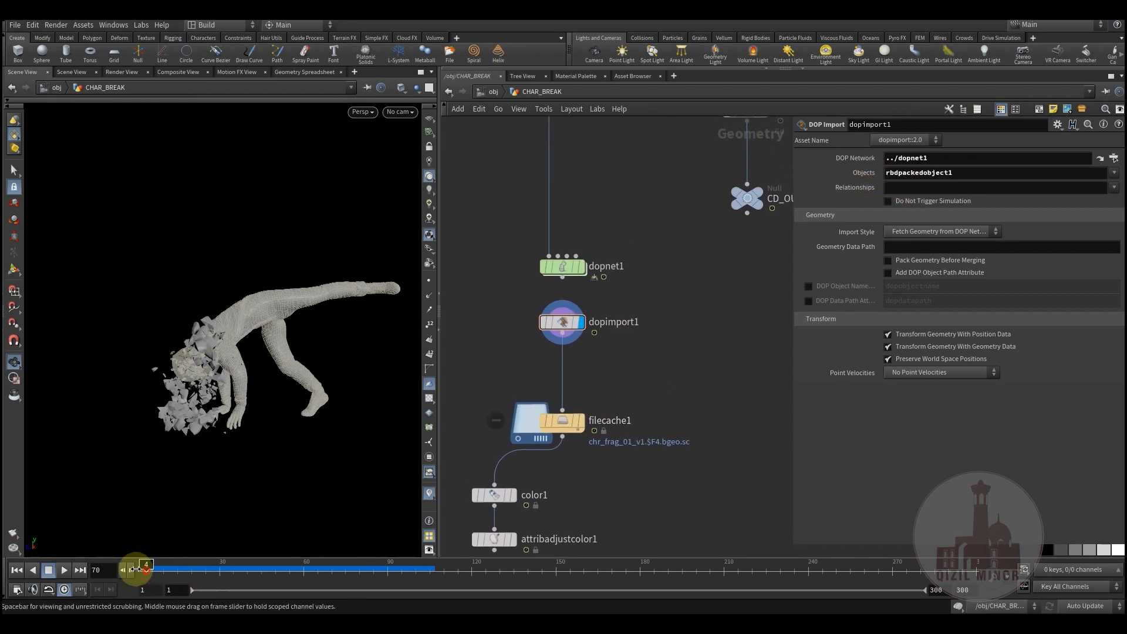
click(135, 570)
click(562, 421)
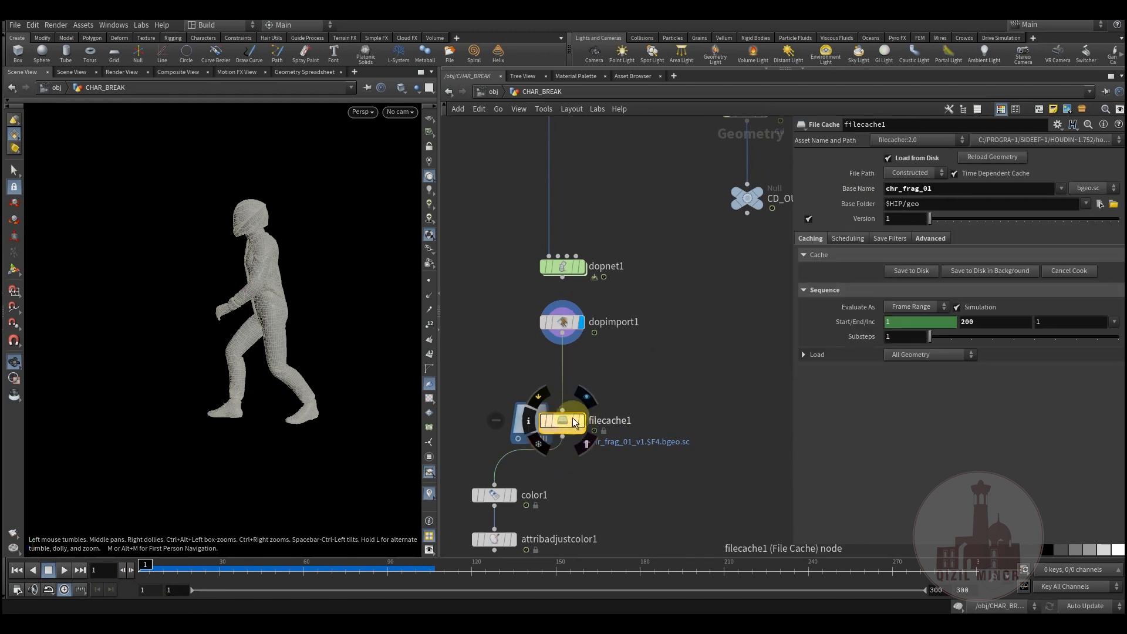
middle_drag(562, 424, 575, 352)
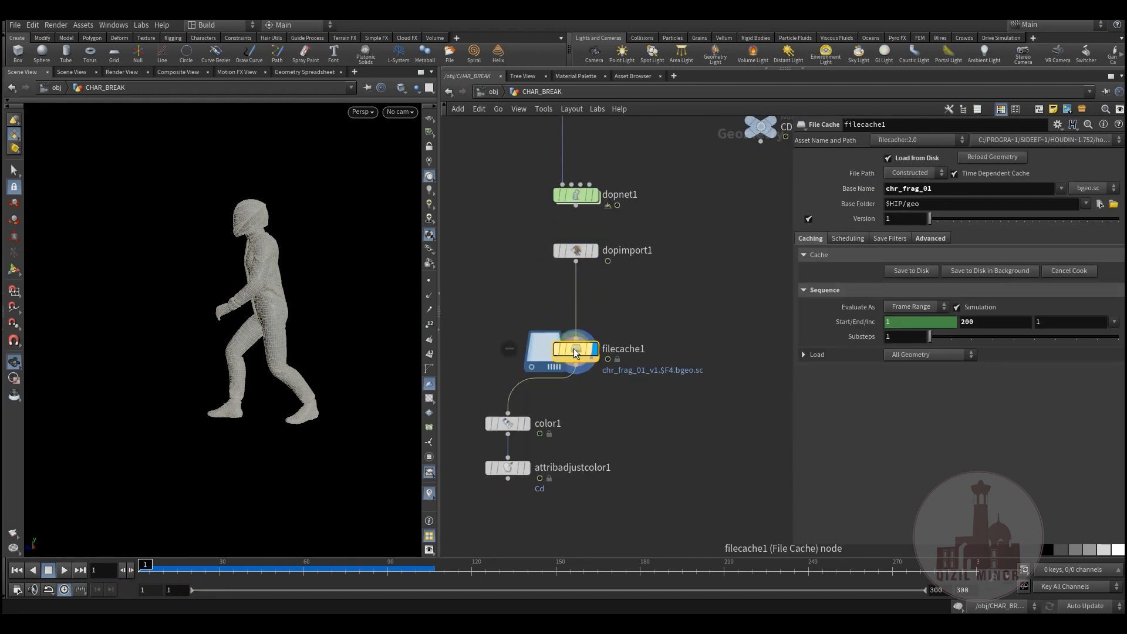
middle_click(574, 351)
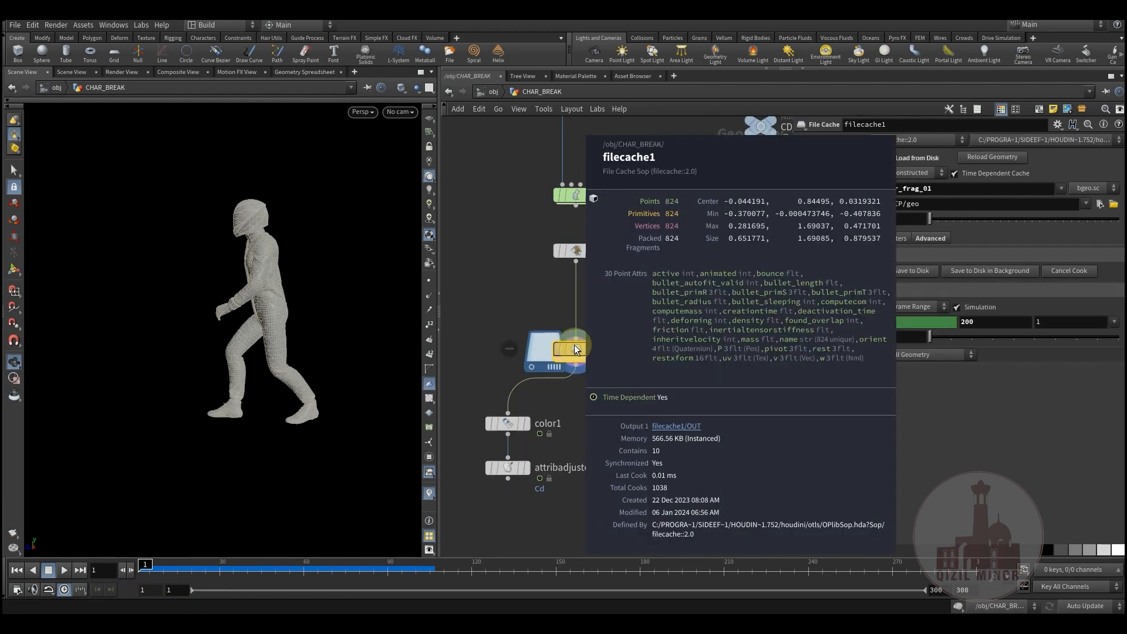
click(505, 286)
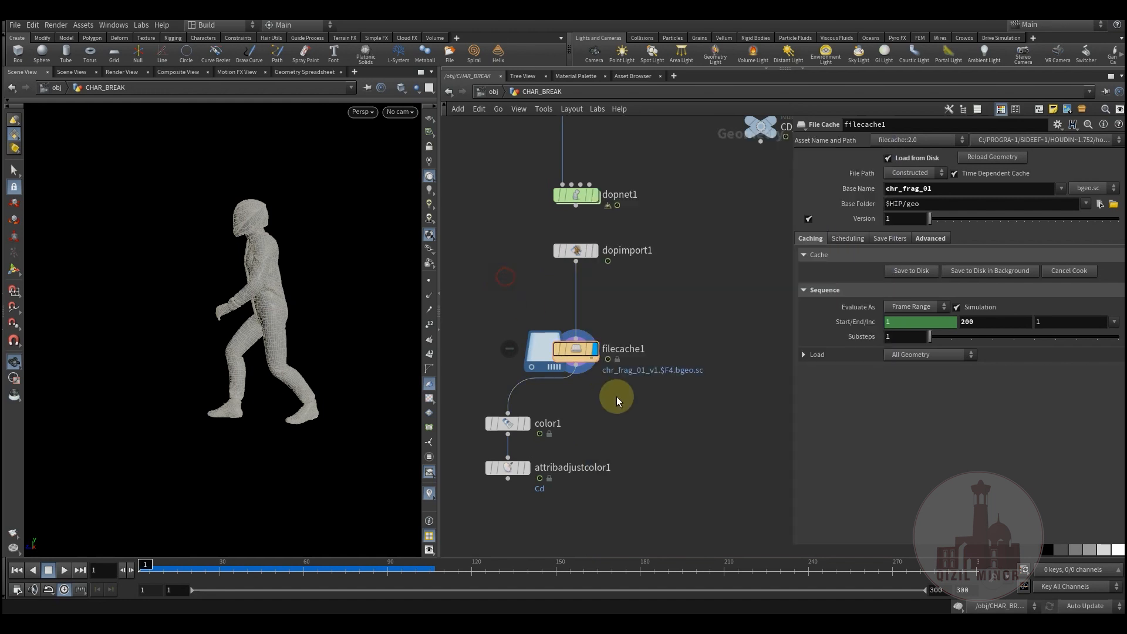
Step: Display color1 and examine its active attribute, range and ramp while scrubbing from frame 53 to 67
middle_drag(546, 417, 565, 380)
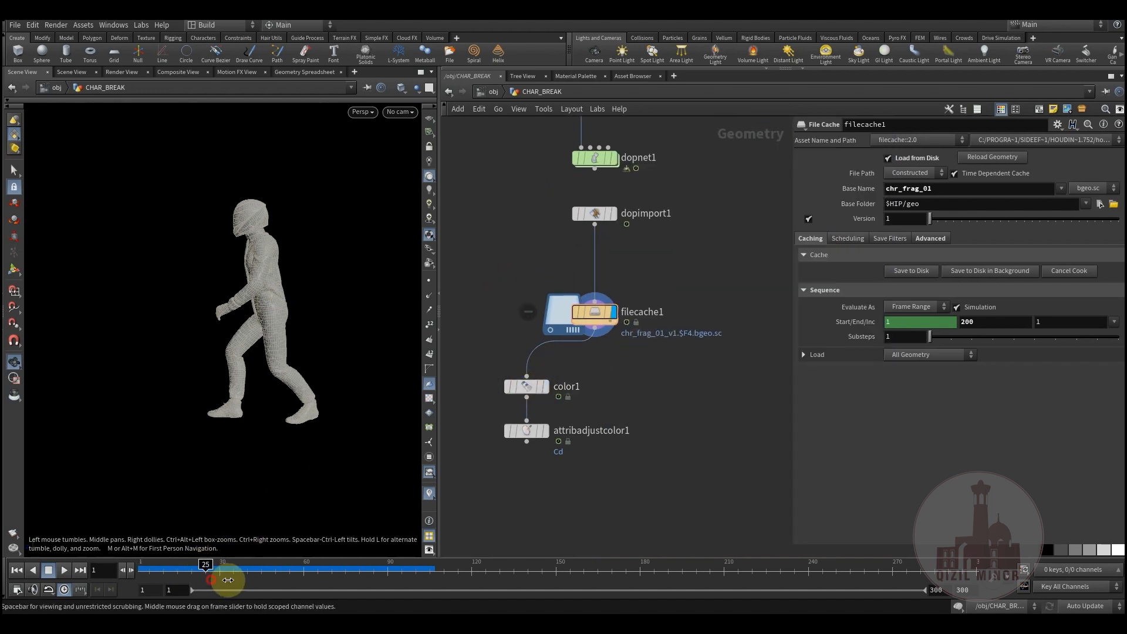
drag(226, 573, 283, 572)
click(552, 363)
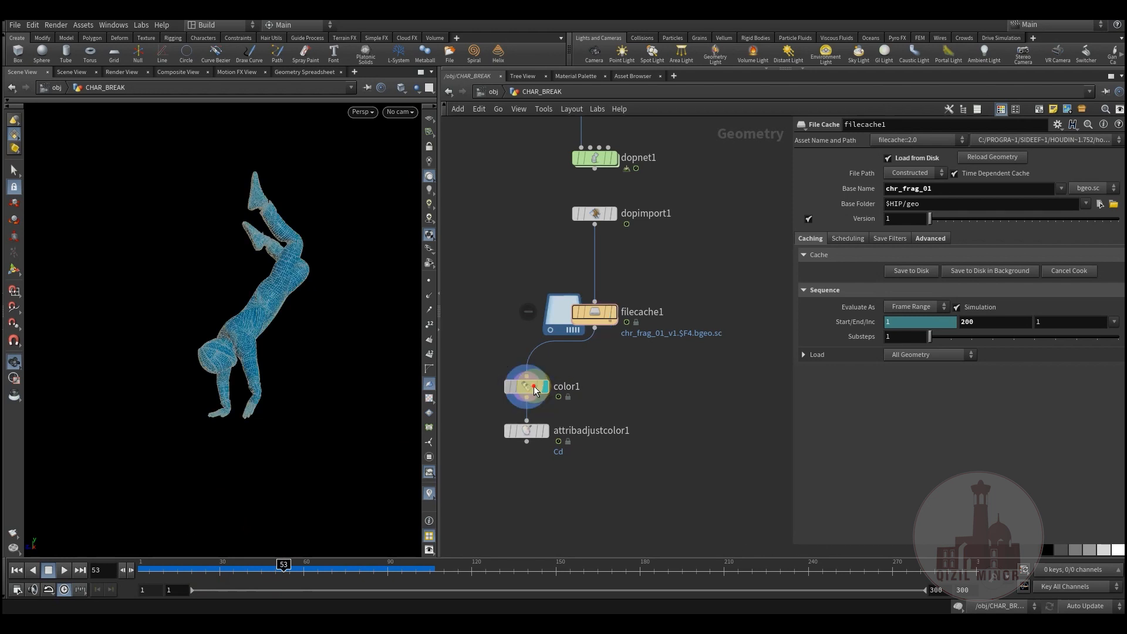
click(529, 387)
click(550, 411)
middle_drag(621, 424, 624, 426)
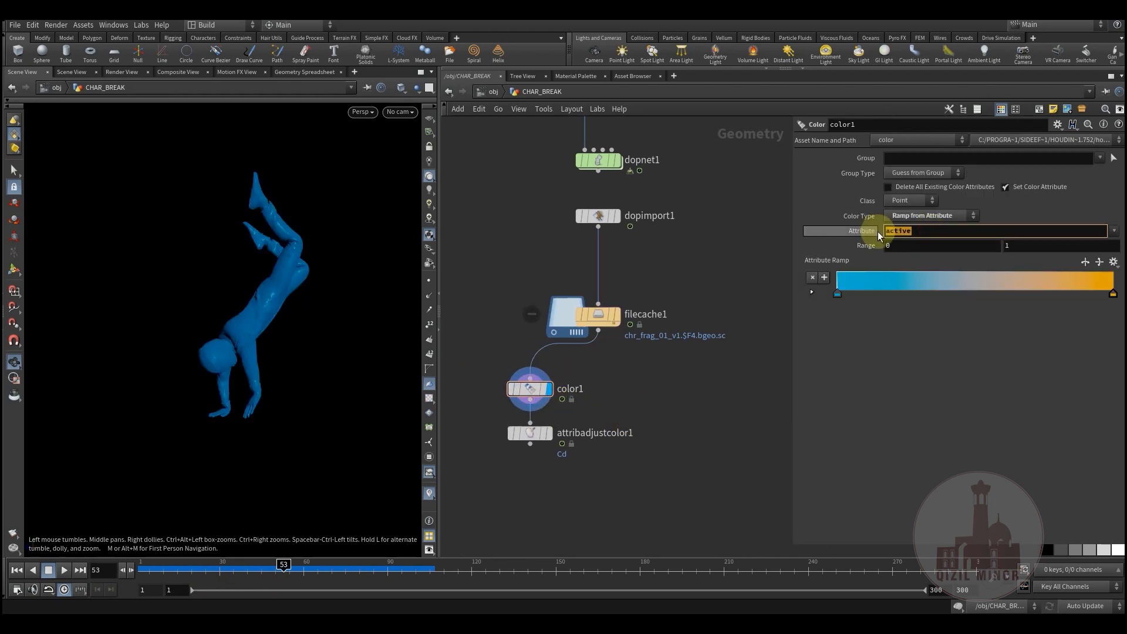
double_click(914, 230)
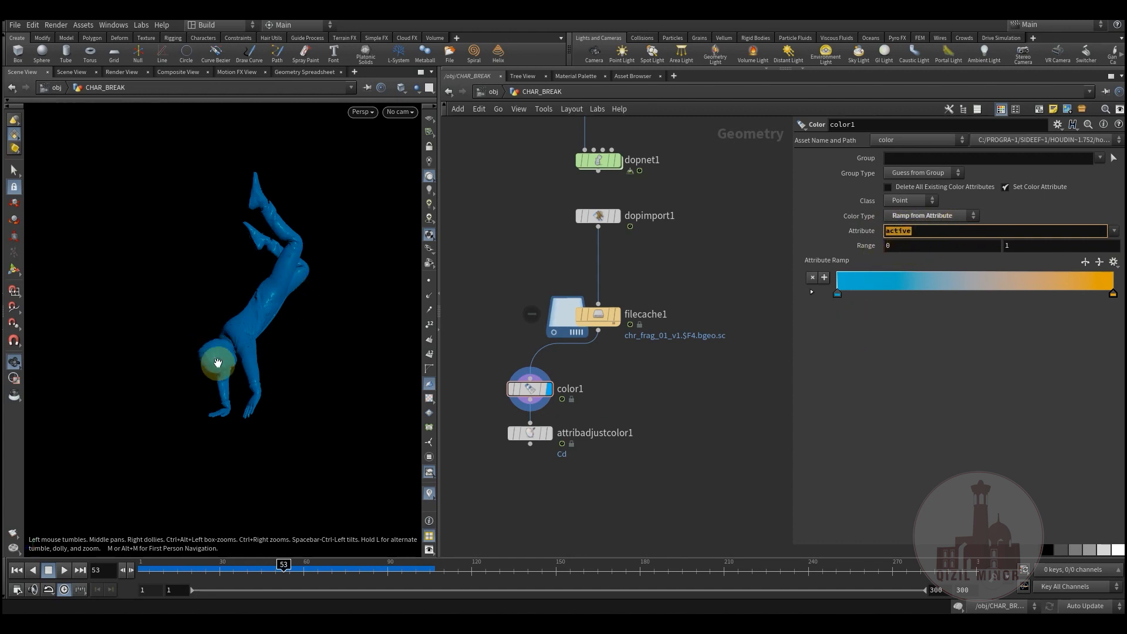
key(Tab)
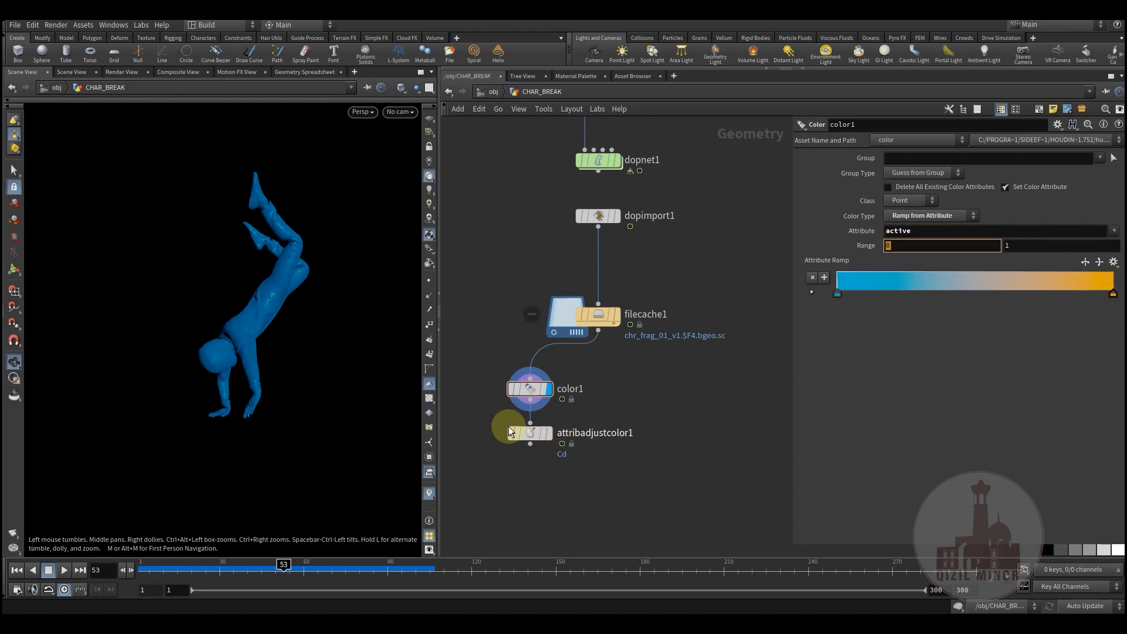
drag(297, 575, 322, 571)
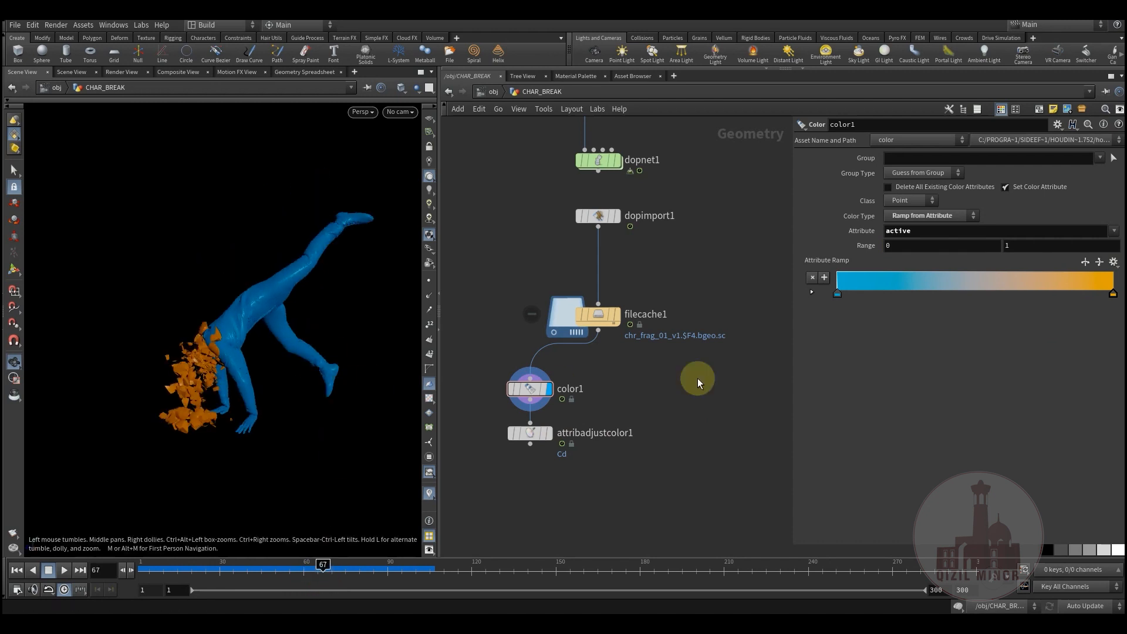
click(885, 246)
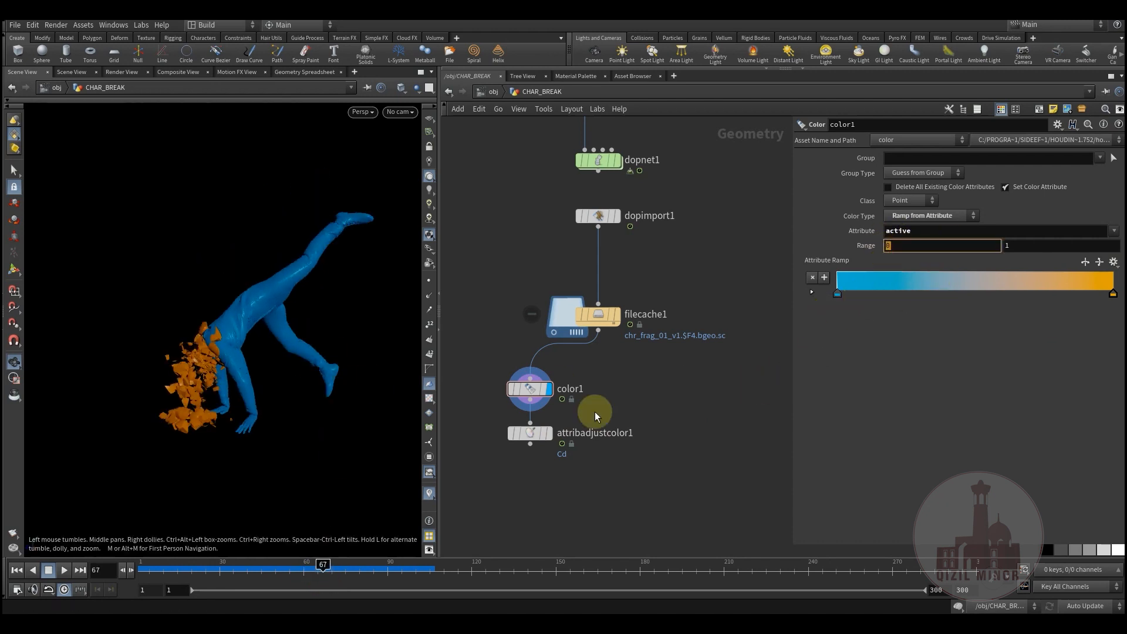
Step: Display attribadjustcolor1 and inspect the coloured active pieces around the character's head at frame 63
click(530, 434)
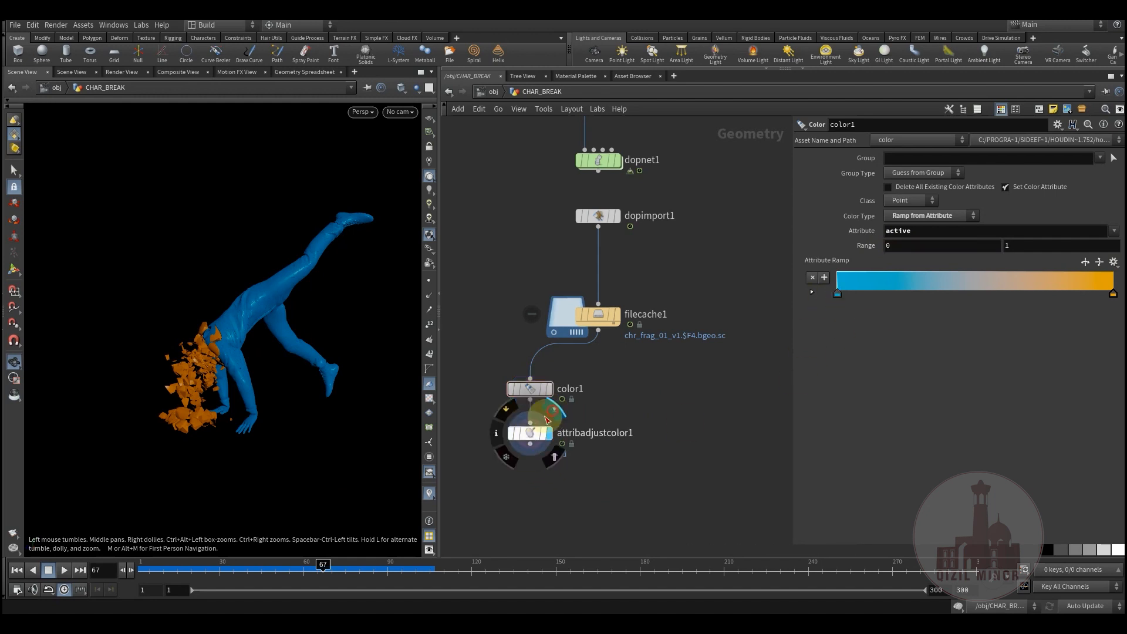
mouse_move(203, 367)
mouse_down()
mouse_move(252, 364)
mouse_move(201, 370)
mouse_up()
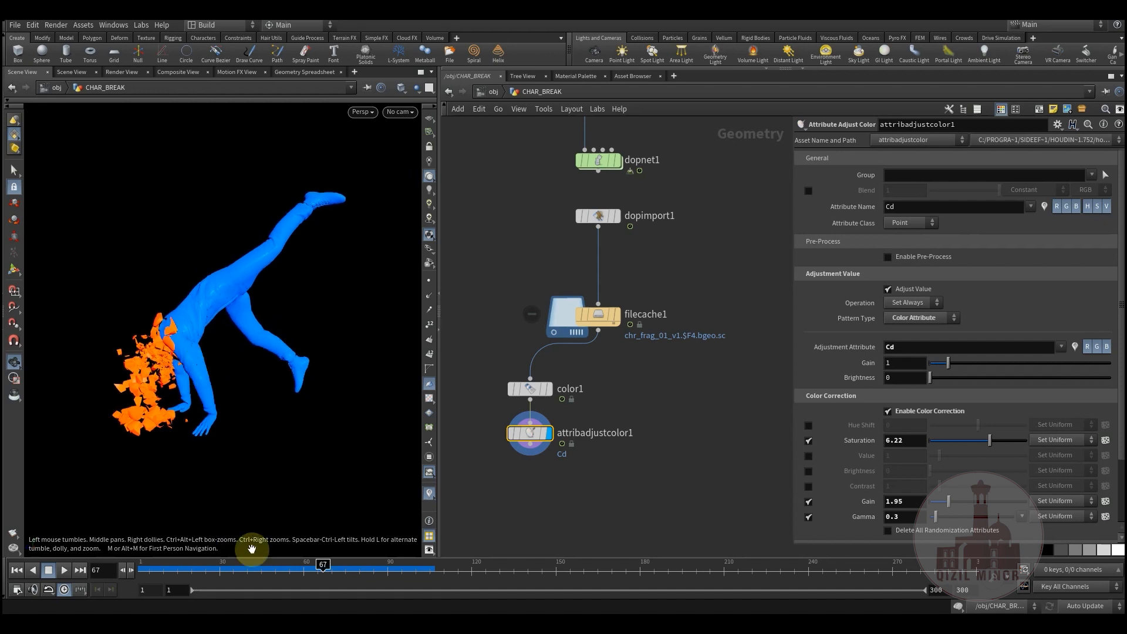
mouse_move(324, 566)
mouse_down()
mouse_move(399, 571)
mouse_move(326, 567)
mouse_up()
drag(315, 566, 311, 566)
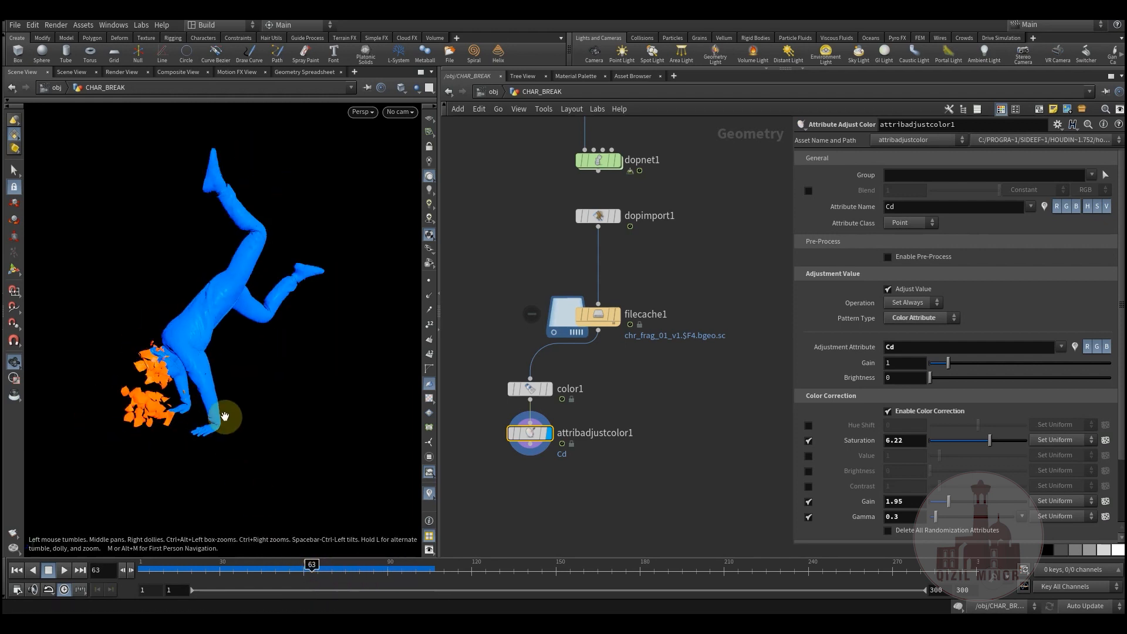
drag(274, 415, 171, 374)
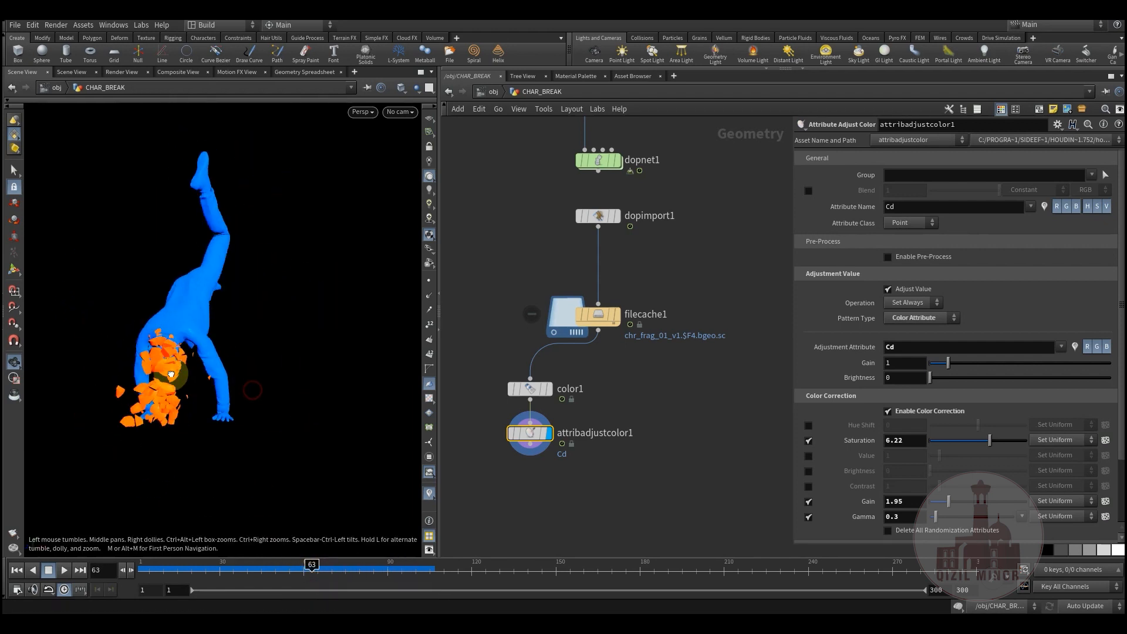
drag(237, 398, 192, 379)
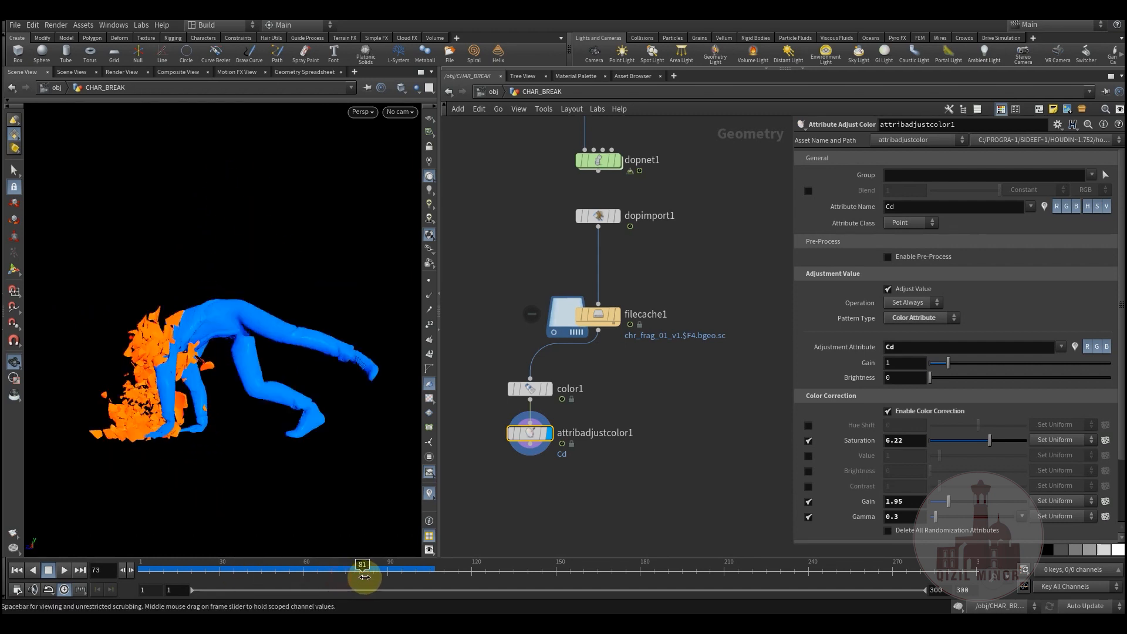
Step: Scrub to frame 76 and inspect the boundary between active and inactive pieces on the character's torso
drag(169, 400, 348, 571)
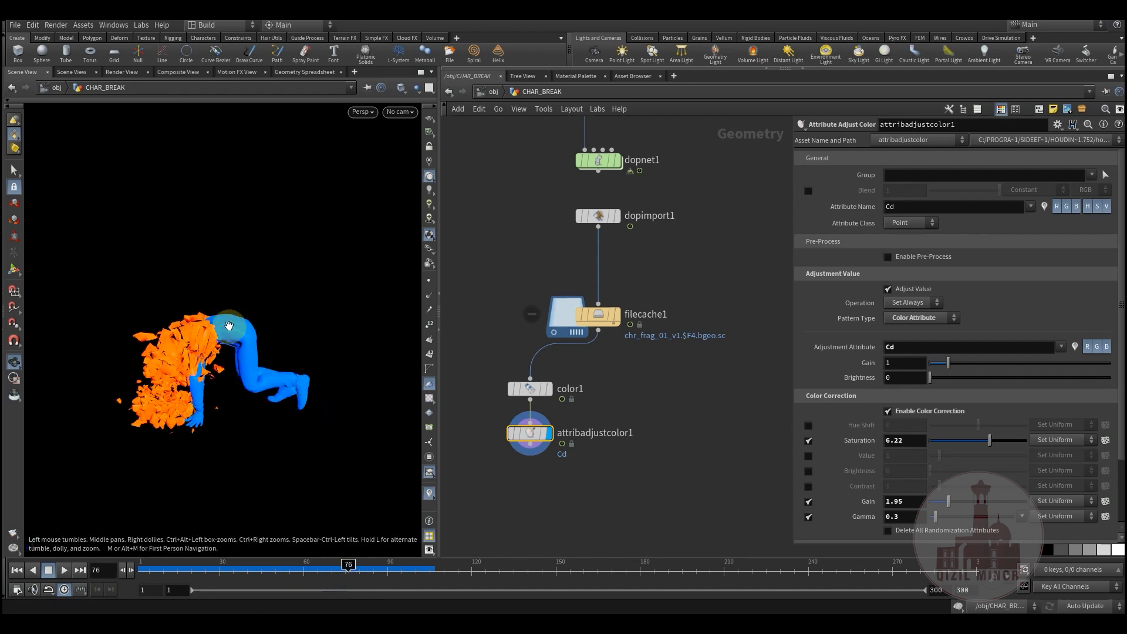
drag(262, 392, 229, 310)
drag(232, 375, 247, 398)
middle_drag(269, 395, 274, 392)
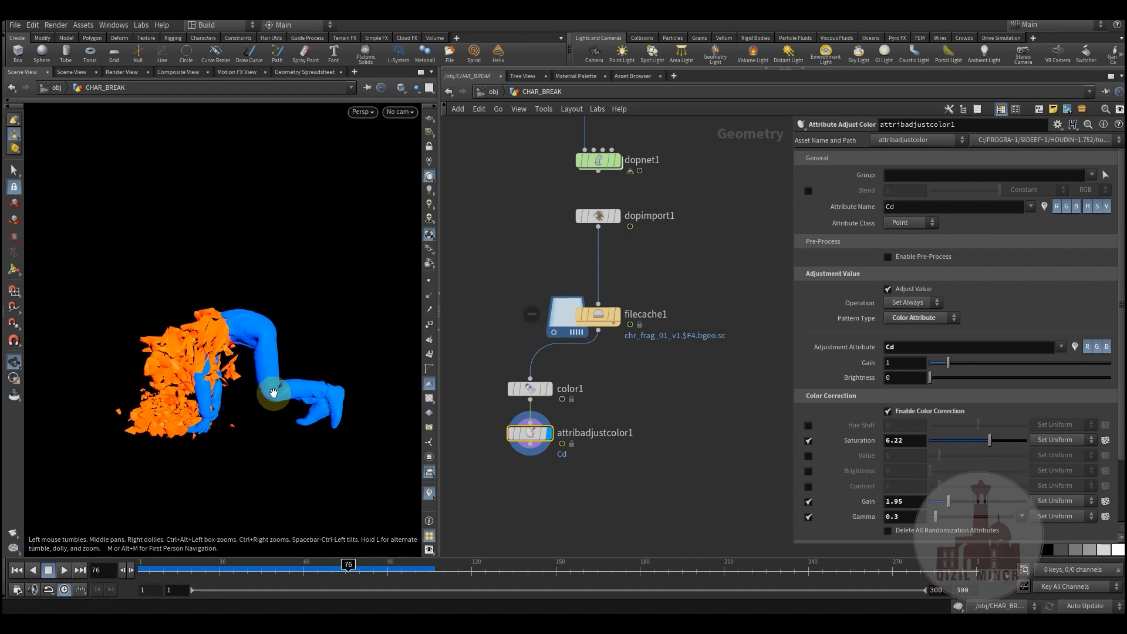